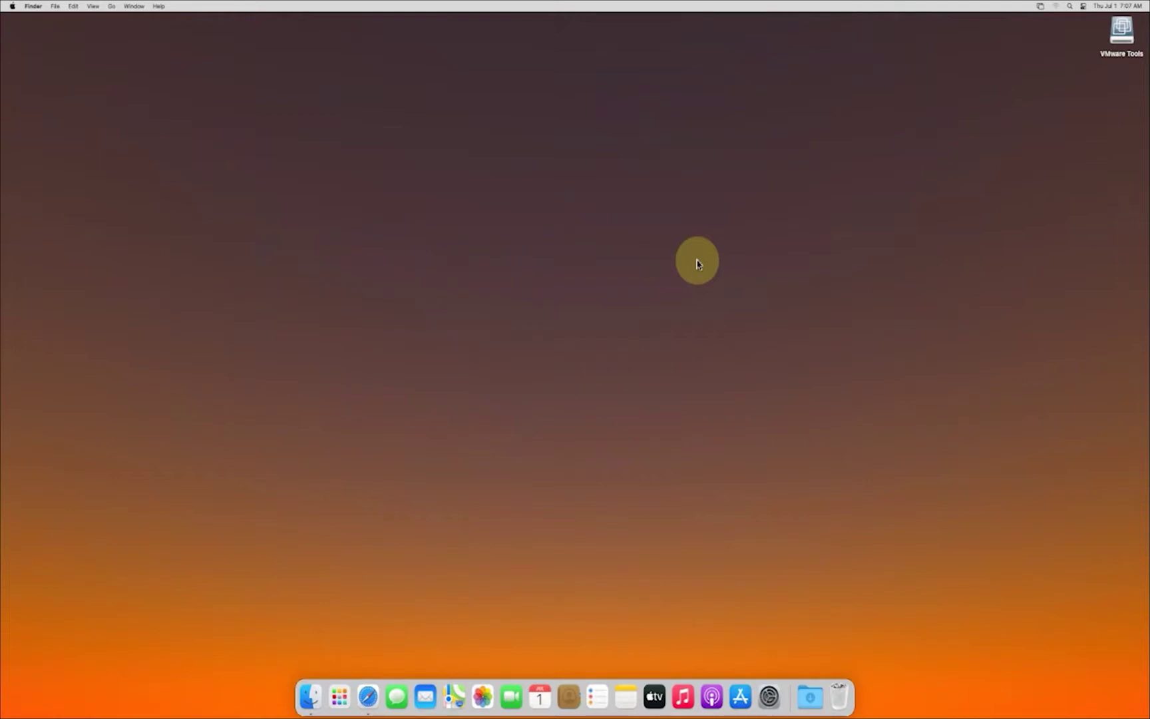
{"action": "left_click", "coordinate": [310, 696]}
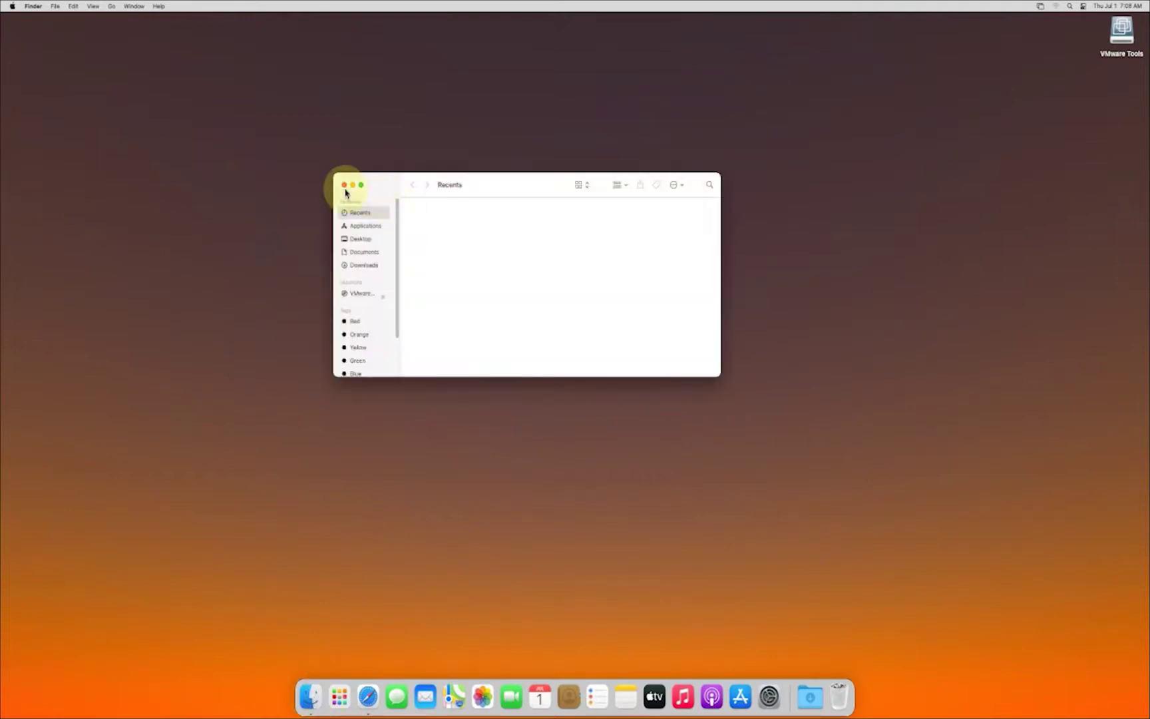
{"action": "left_click", "coordinate": [344, 186]}
{"action": "left_click", "coordinate": [810, 697]}
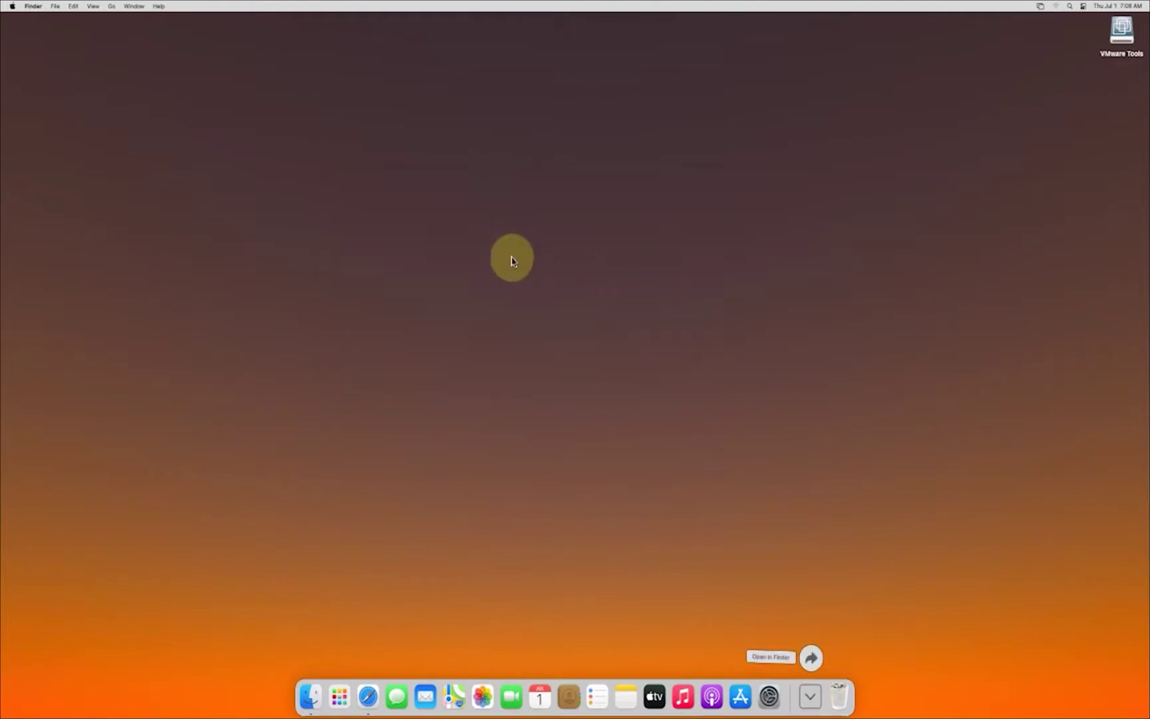
{"action": "left_click", "coordinate": [526, 283]}
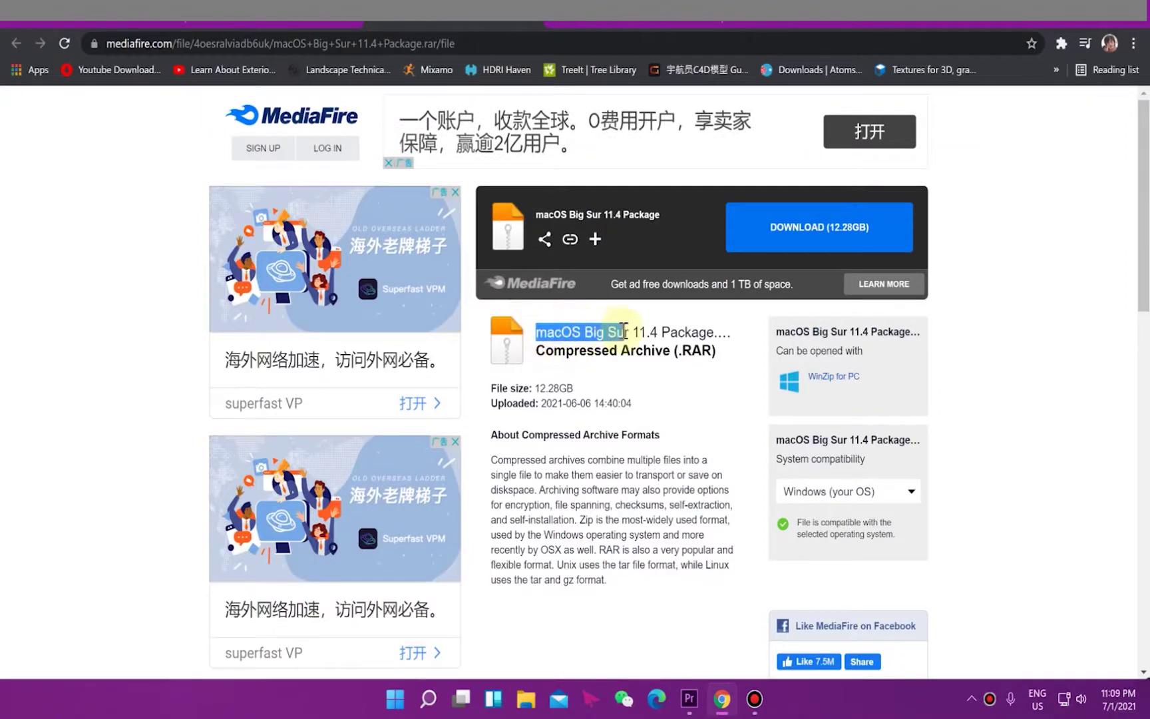
Examine the file name, file size and other details of the macOS Big Sur 11.4 package on its MediaFire page.
{"action": "left_click_drag", "start_coordinate": [650, 328], "coordinate": [657, 329]}
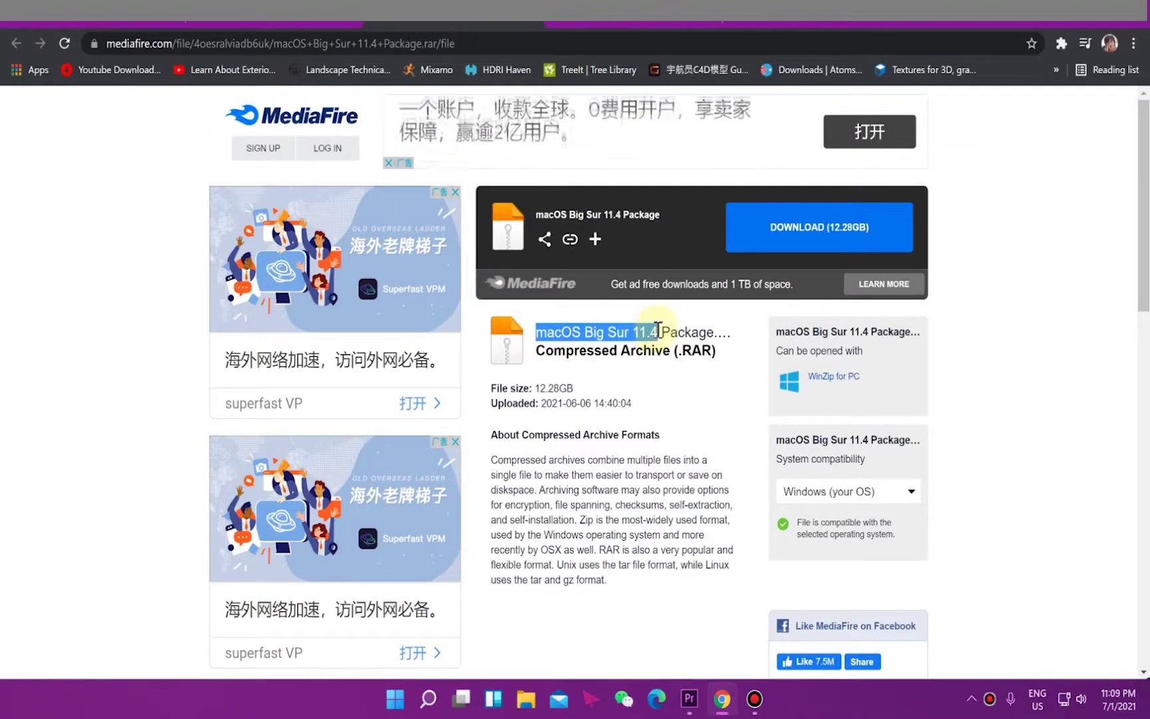
{"action": "scroll", "coordinate": [529, 399], "scroll_direction": "down", "scroll_amount": 1}
{"action": "scroll", "coordinate": [659, 412], "scroll_direction": "up", "scroll_amount": 1}
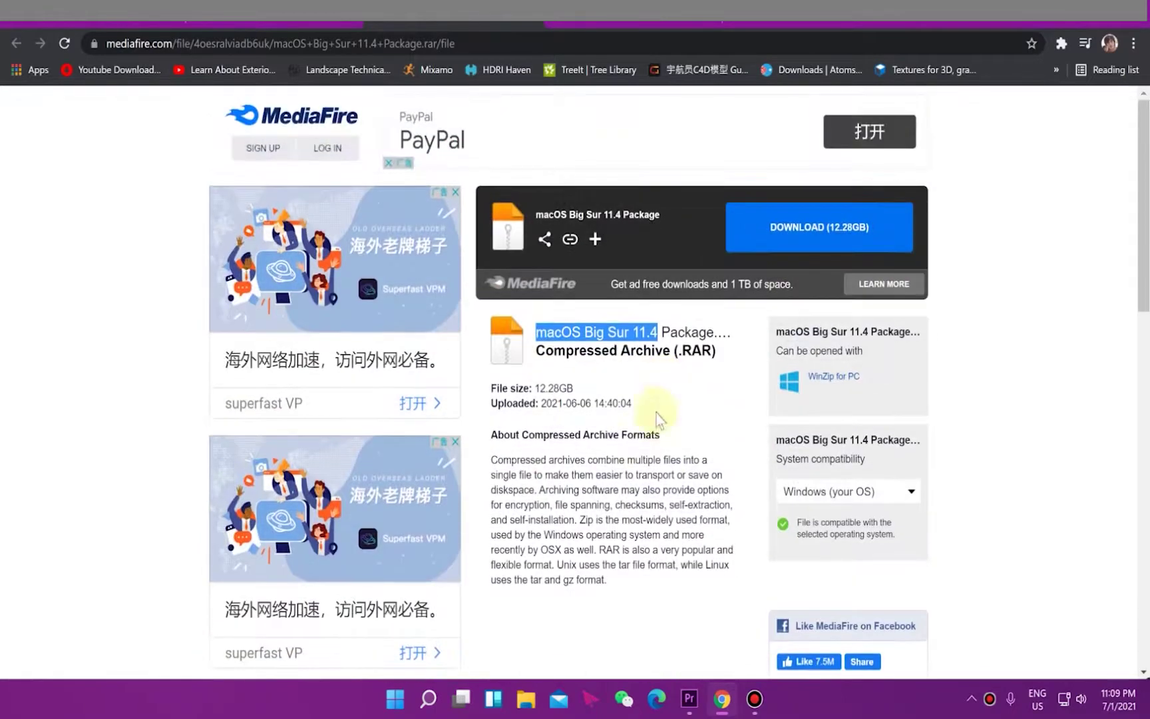
{"action": "left_click_drag", "start_coordinate": [537, 390], "coordinate": [570, 387]}
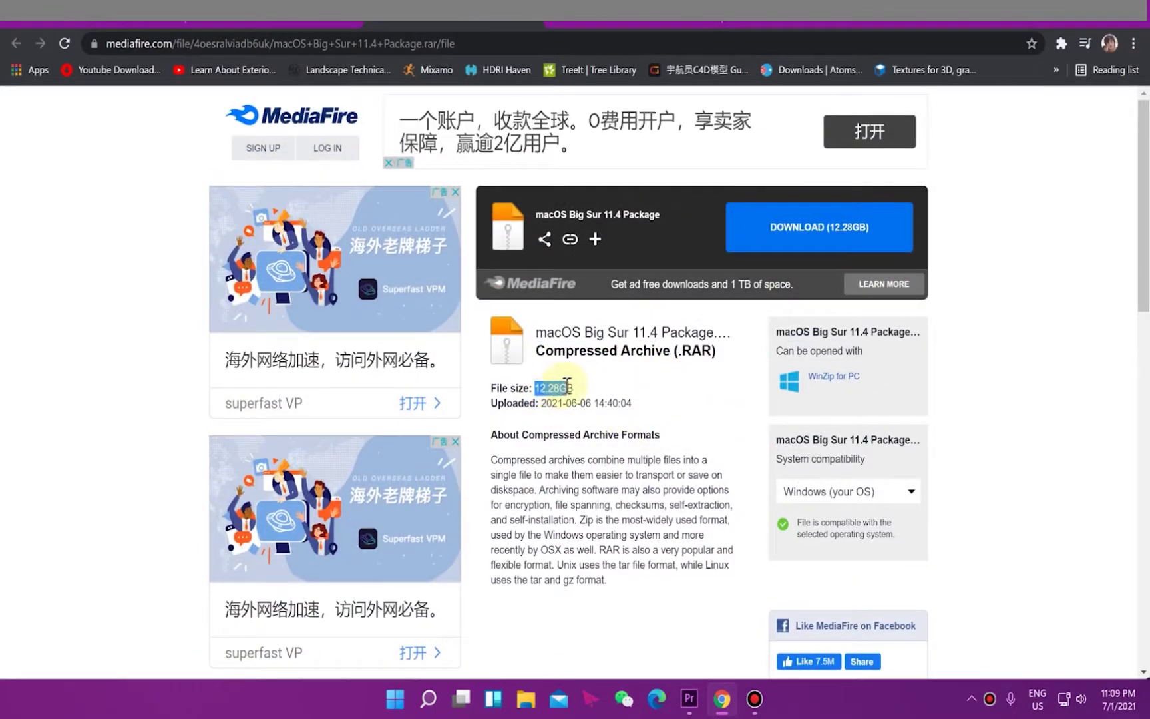
{"action": "scroll", "coordinate": [617, 489], "scroll_direction": "down", "scroll_amount": 1}
{"action": "scroll", "coordinate": [617, 489], "scroll_direction": "down", "scroll_amount": 2}
{"action": "scroll", "coordinate": [504, 486], "scroll_direction": "up", "scroll_amount": 2}
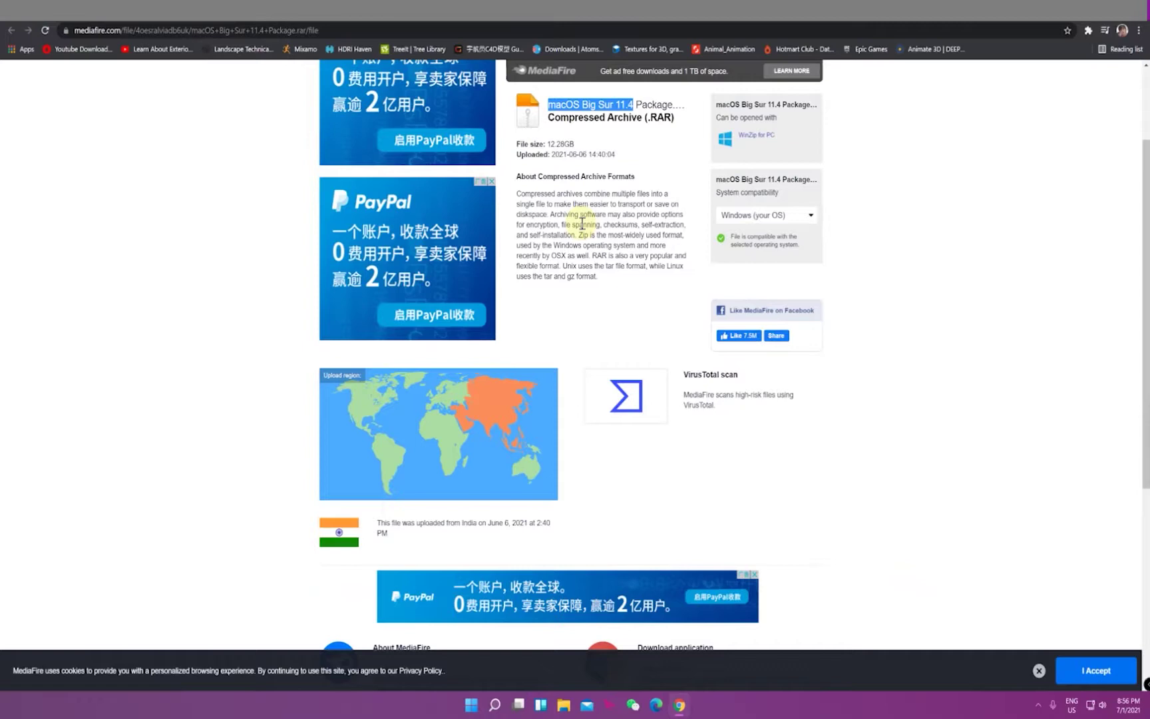
Download the macOS Big Sur 11.4 package archive from MediaFire and save it in the Downloads folder.
{"action": "scroll", "coordinate": [693, 200], "scroll_direction": "up", "scroll_amount": 2}
{"action": "left_click", "coordinate": [749, 160]}
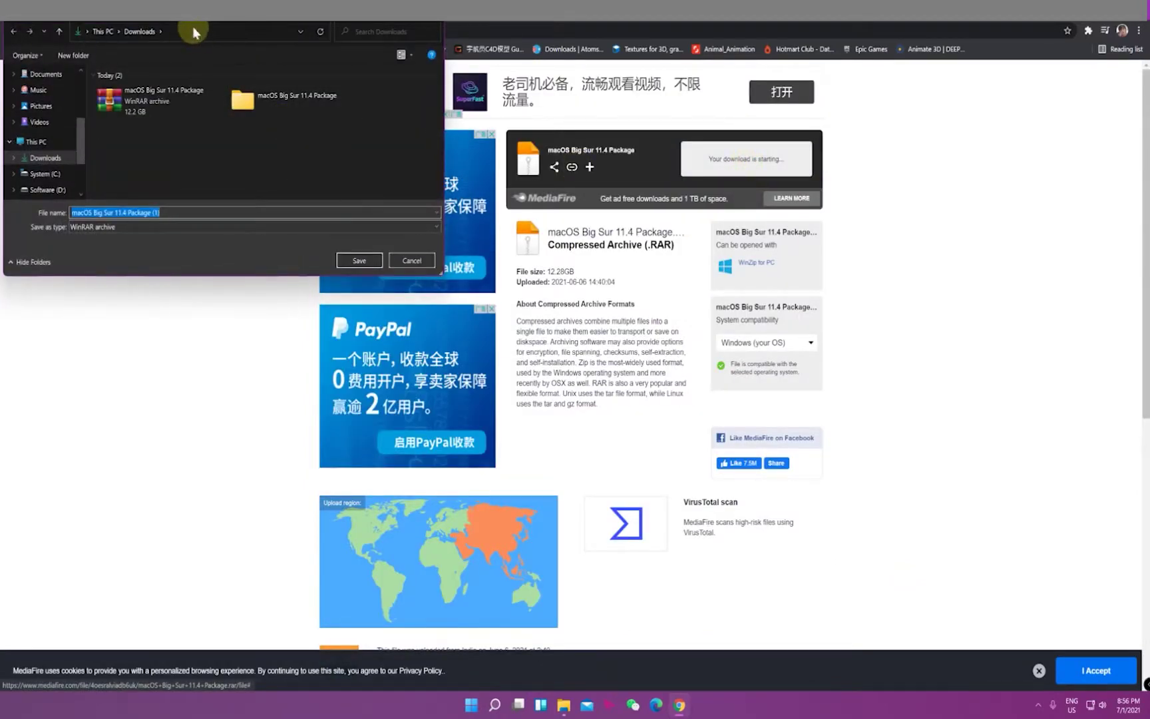
{"action": "left_click_drag", "start_coordinate": [245, 20], "coordinate": [450, 113]}
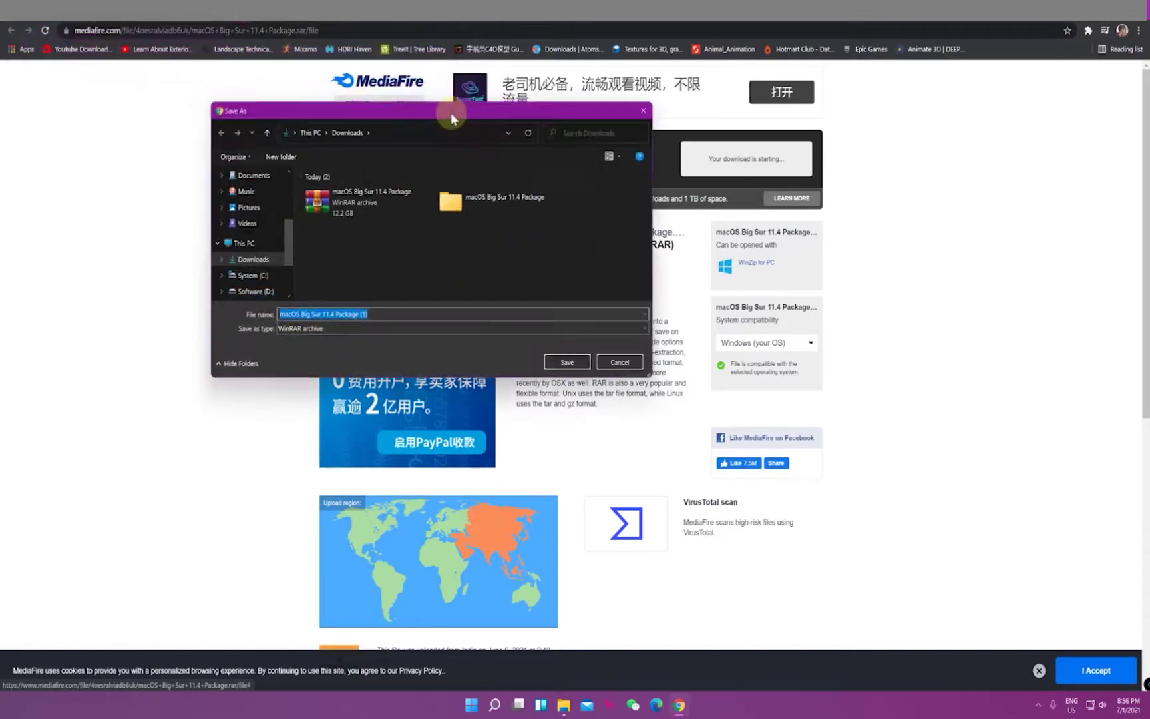
{"action": "left_click", "coordinate": [565, 361]}
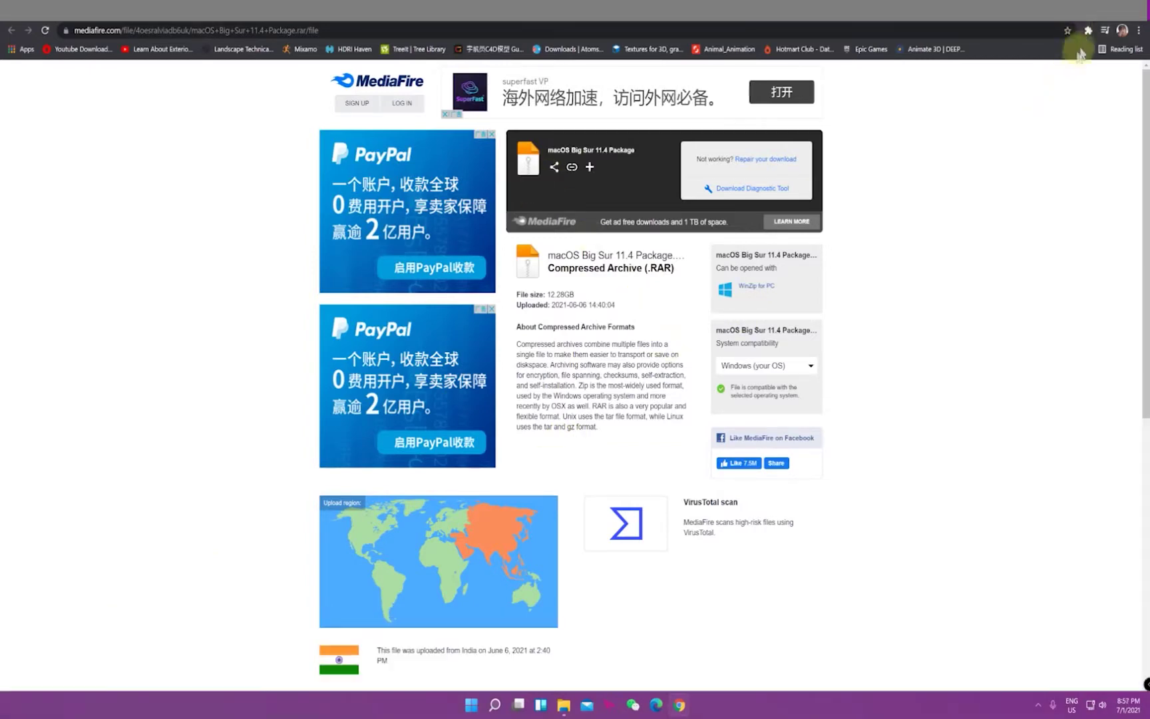
Cancel the running macOS Big Sur 11.4 package download in the browser's download list and close the list.
{"action": "left_click", "coordinate": [1138, 31]}
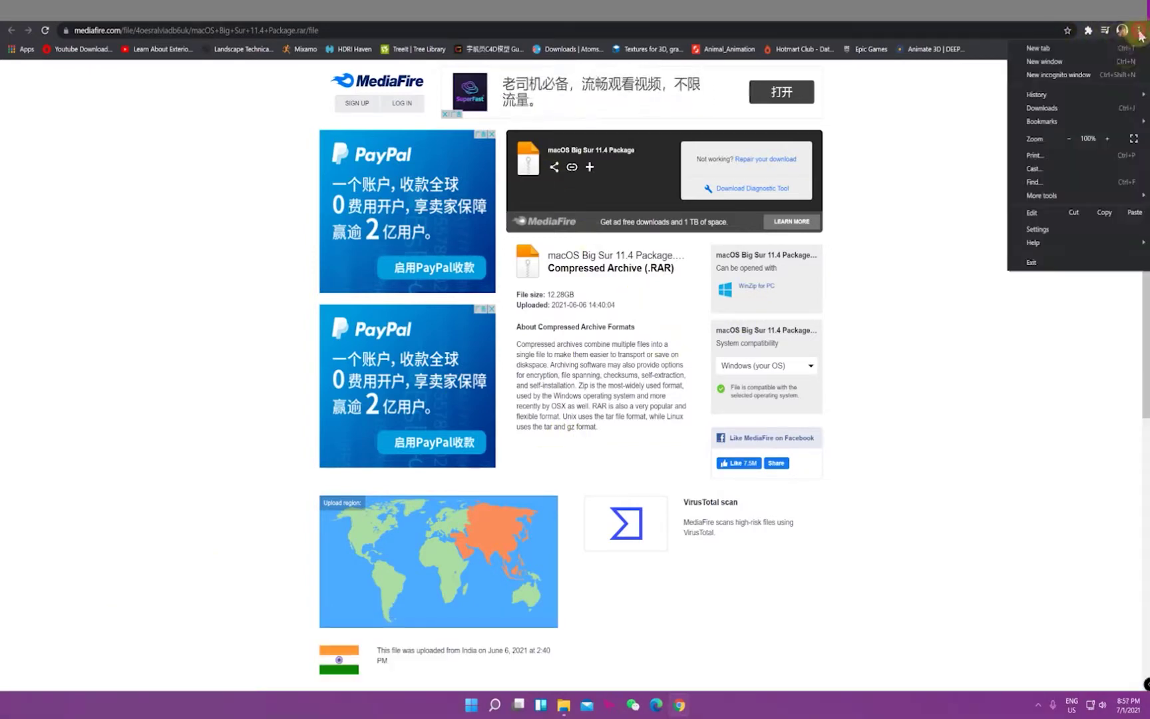
{"action": "left_click", "coordinate": [1058, 121]}
{"action": "left_click", "coordinate": [512, 218]}
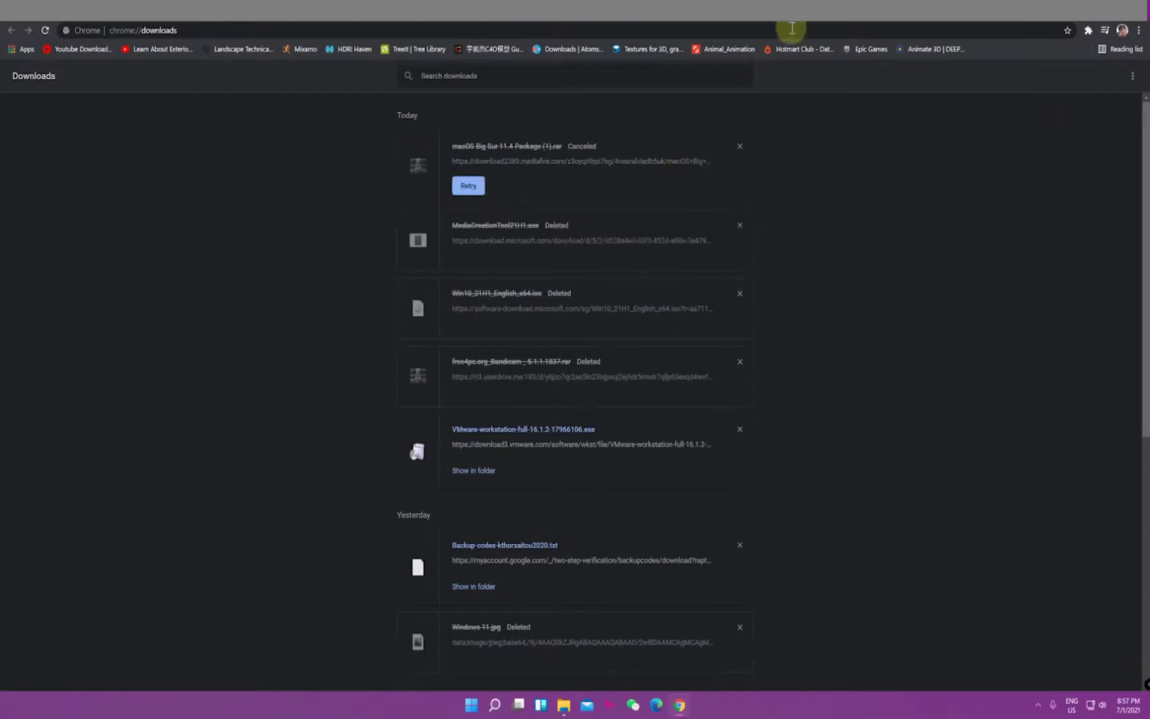
{"action": "left_click", "coordinate": [747, 19]}
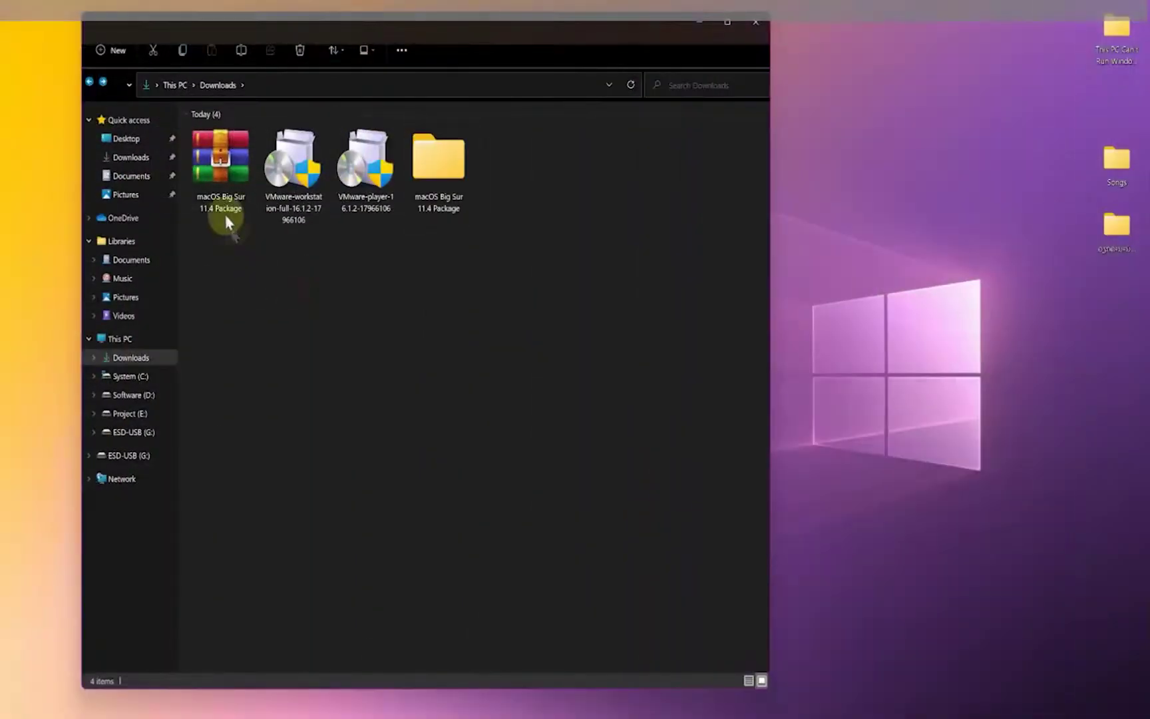
Run the VMware-player-16.1.2-17966106 installer from the extracted macOS Big Sur 11.4 Package folder as administrator.
{"action": "left_click", "coordinate": [222, 160]}
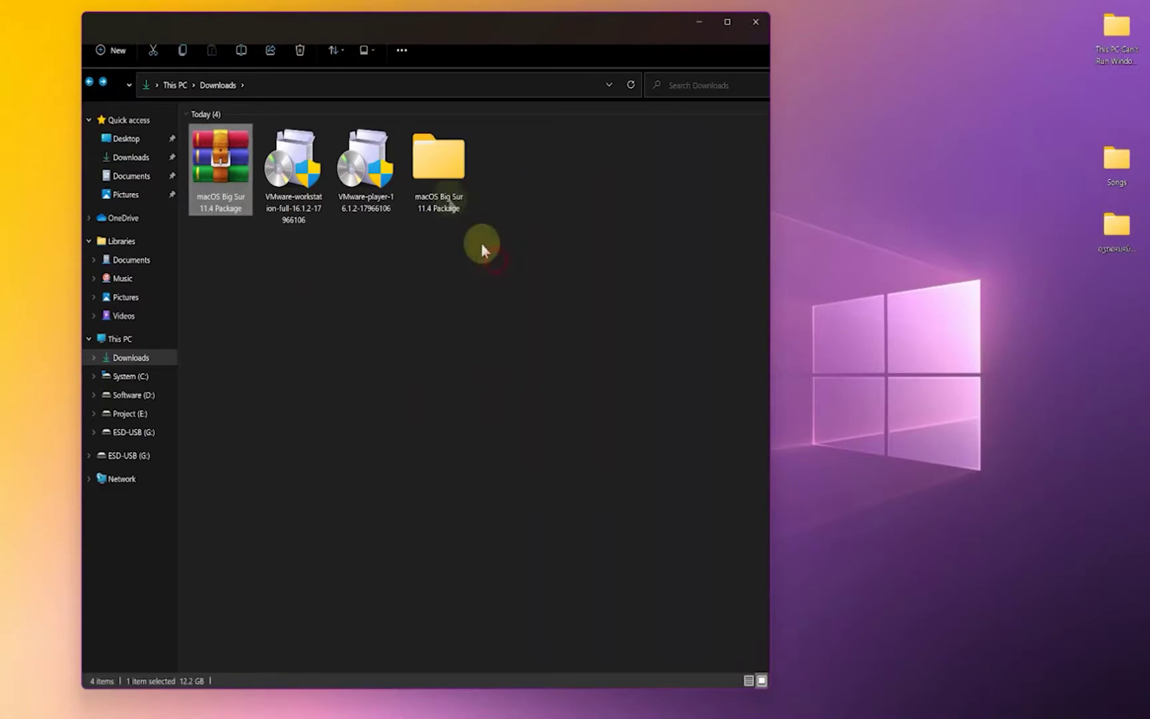
{"action": "double_click", "coordinate": [438, 160]}
{"action": "double_click", "coordinate": [233, 125]}
{"action": "left_click", "coordinate": [234, 222]}
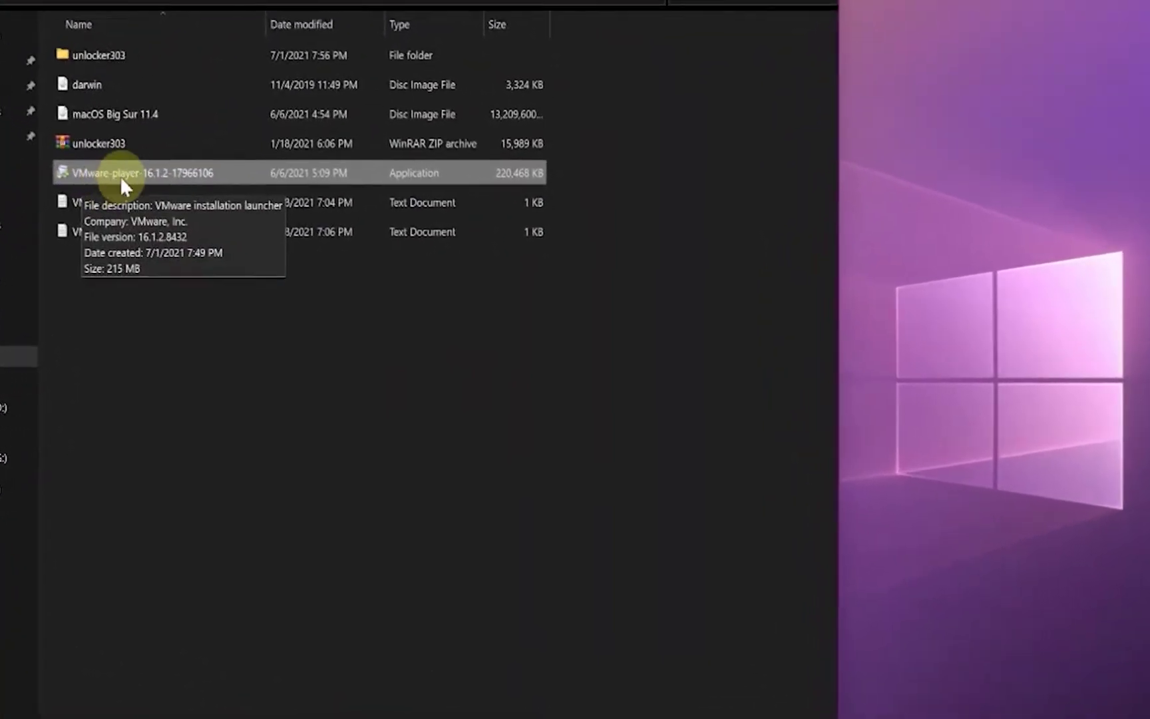
{"action": "right_click", "coordinate": [143, 183]}
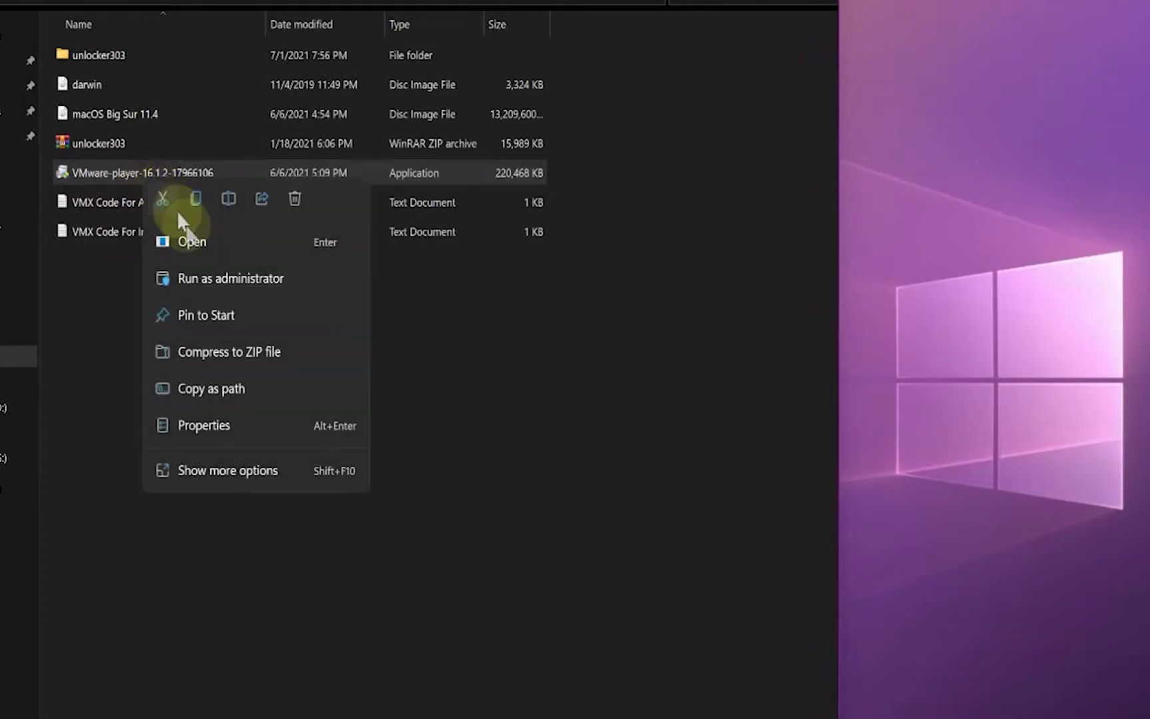
{"action": "left_click", "coordinate": [240, 279]}
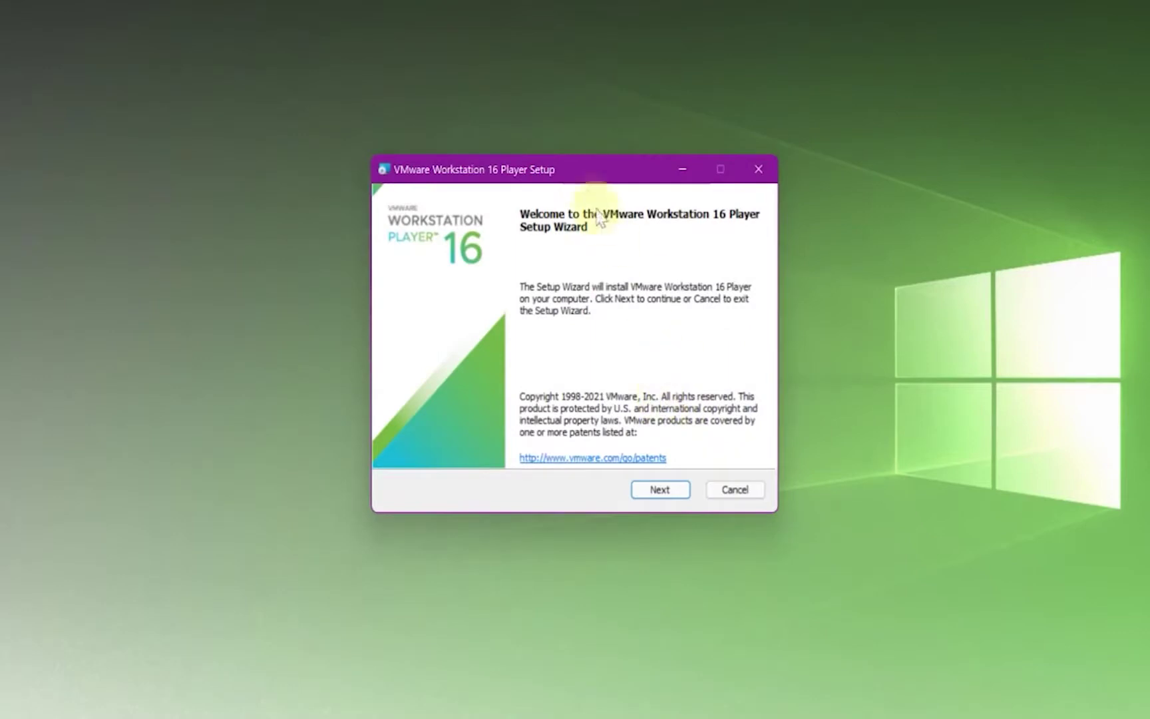
Accept the VMware license agreement and keep the default installation folder and console tools option in the setup wizard.
{"action": "left_click_drag", "start_coordinate": [571, 172], "coordinate": [509, 145]}
{"action": "left_click", "coordinate": [598, 463]}
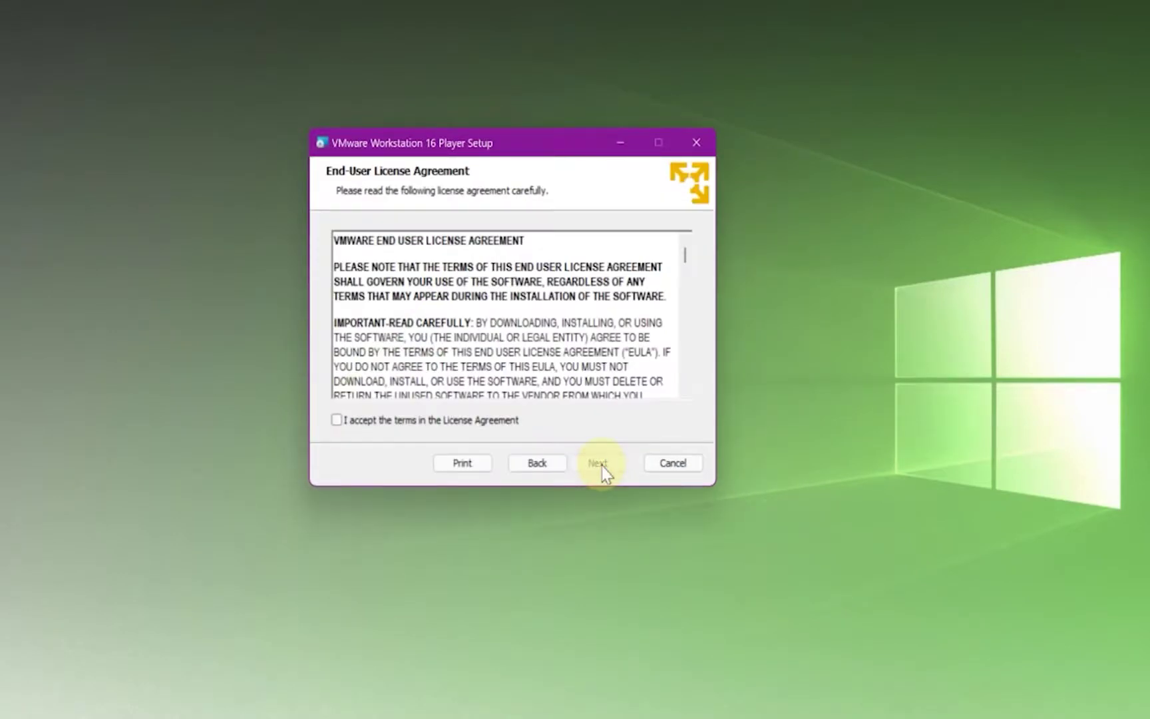
{"action": "left_click", "coordinate": [456, 421]}
{"action": "left_click", "coordinate": [599, 464]}
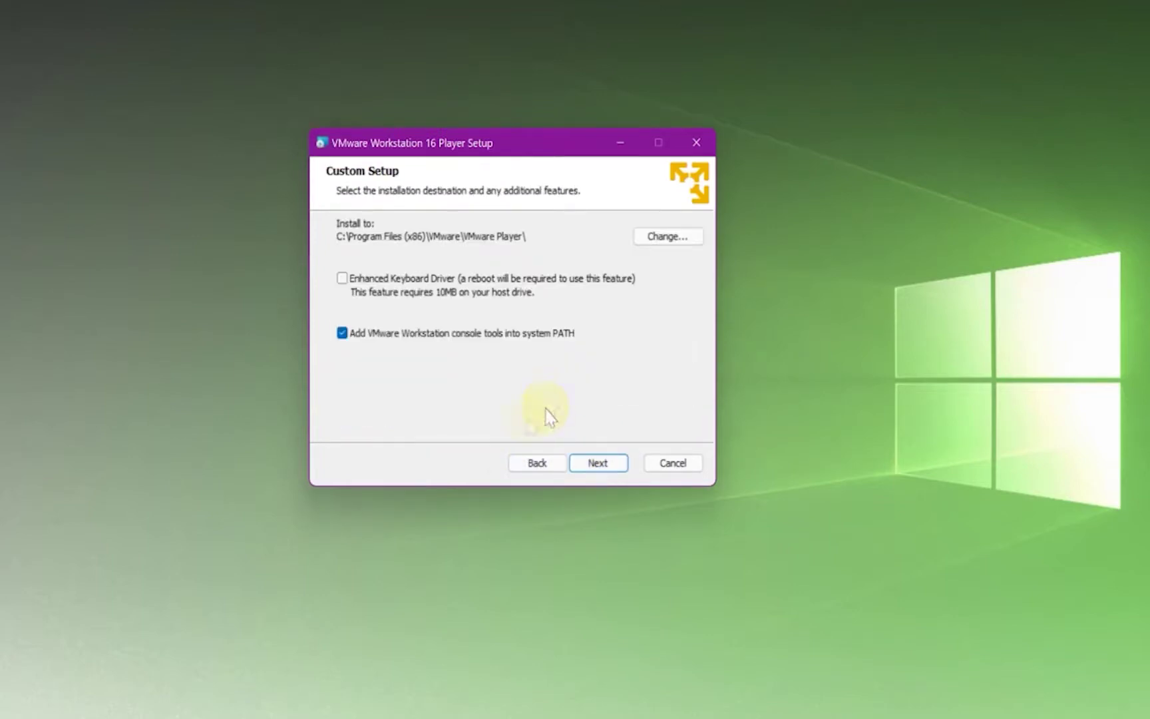
{"action": "left_click", "coordinate": [604, 465]}
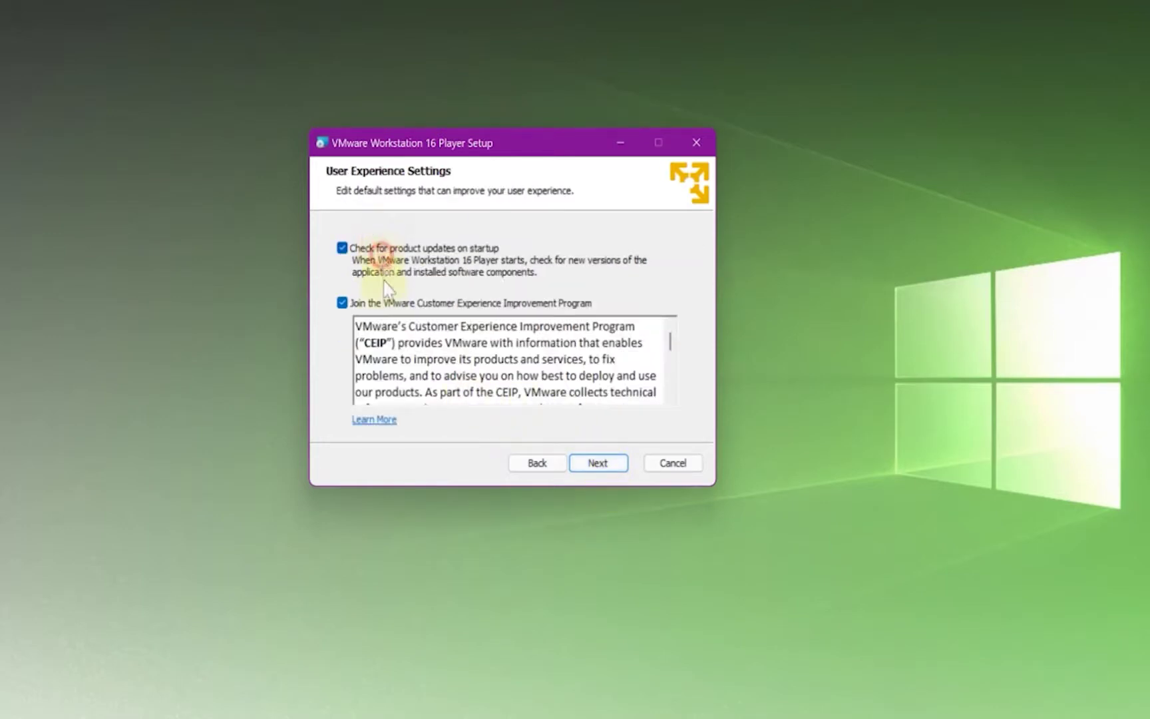
Disable startup update checks and the Customer Experience Improvement Program, and install VMware Workstation 16 Player with both shortcuts.
{"action": "left_click", "coordinate": [342, 304]}
{"action": "left_click", "coordinate": [342, 249]}
{"action": "left_click", "coordinate": [597, 462]}
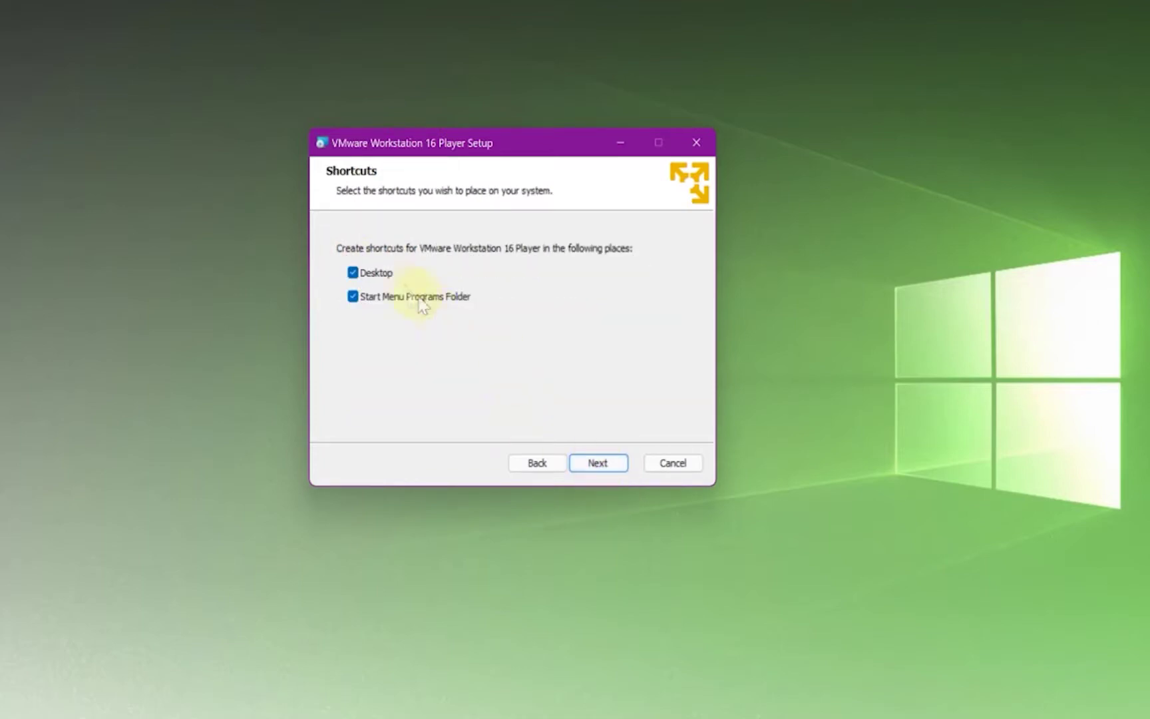
{"action": "left_click", "coordinate": [618, 463]}
{"action": "left_click", "coordinate": [597, 463]}
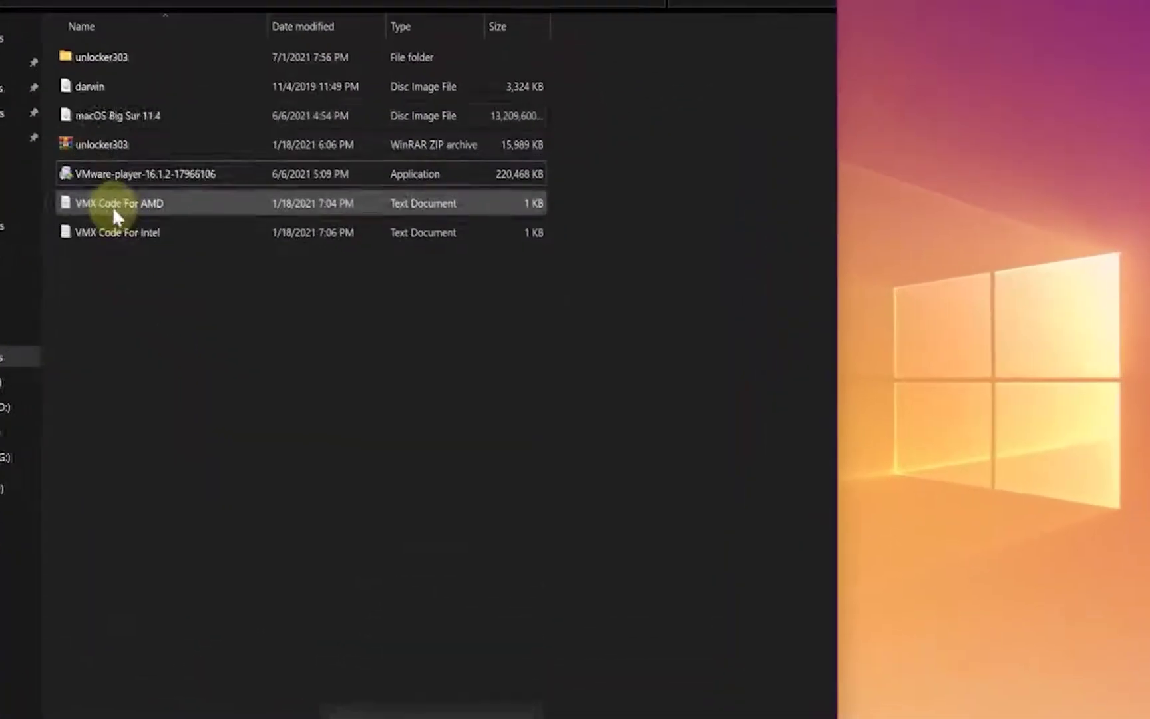
Extract the unlocker303 ZIP archive with WinRAR directly into the current package folder.
{"action": "left_click", "coordinate": [98, 144]}
{"action": "left_click", "coordinate": [111, 147]}
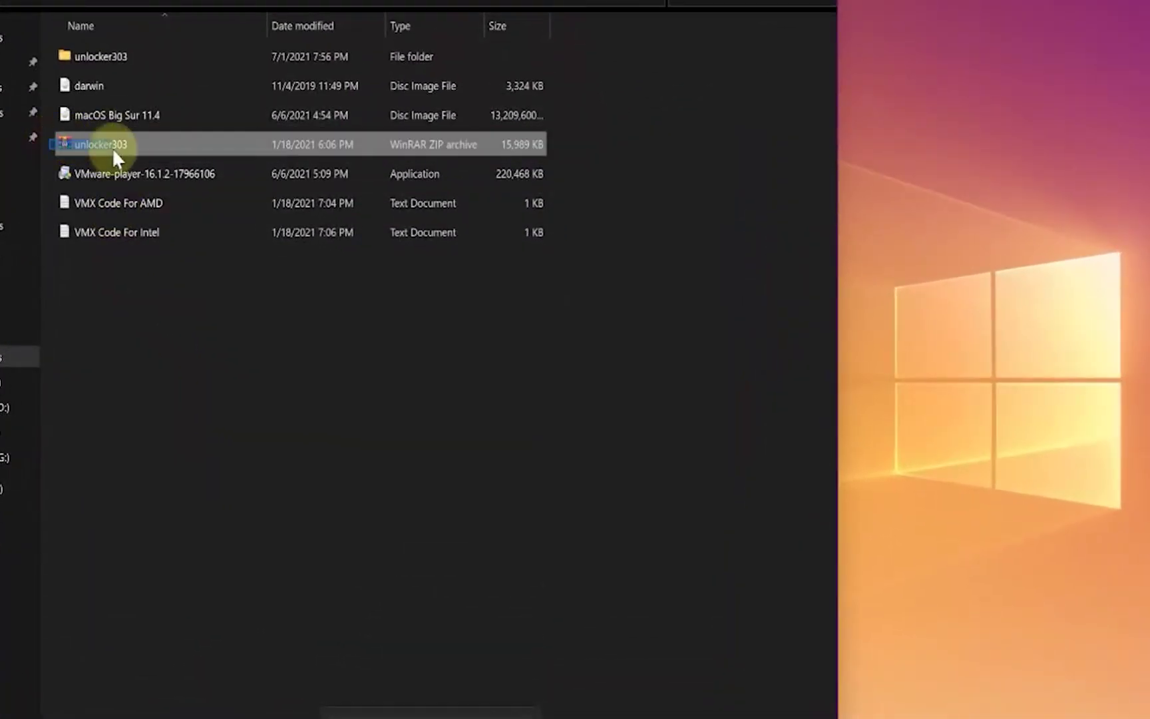
{"action": "right_click", "coordinate": [105, 116]}
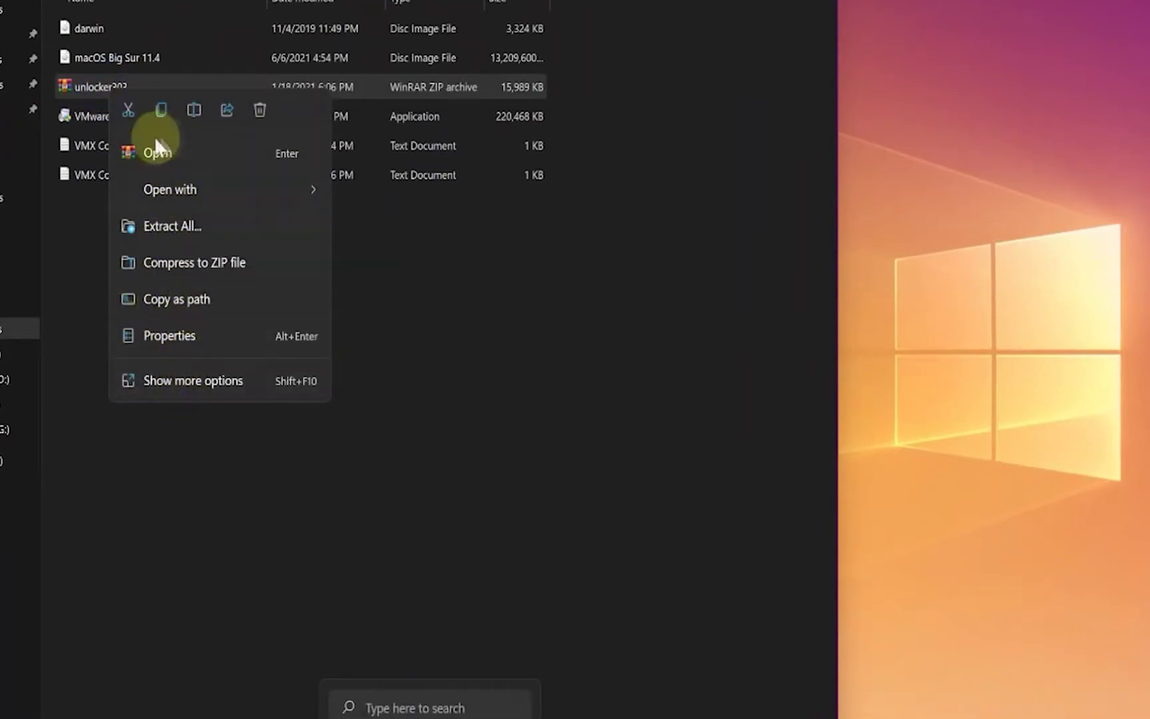
{"action": "left_click", "coordinate": [194, 377]}
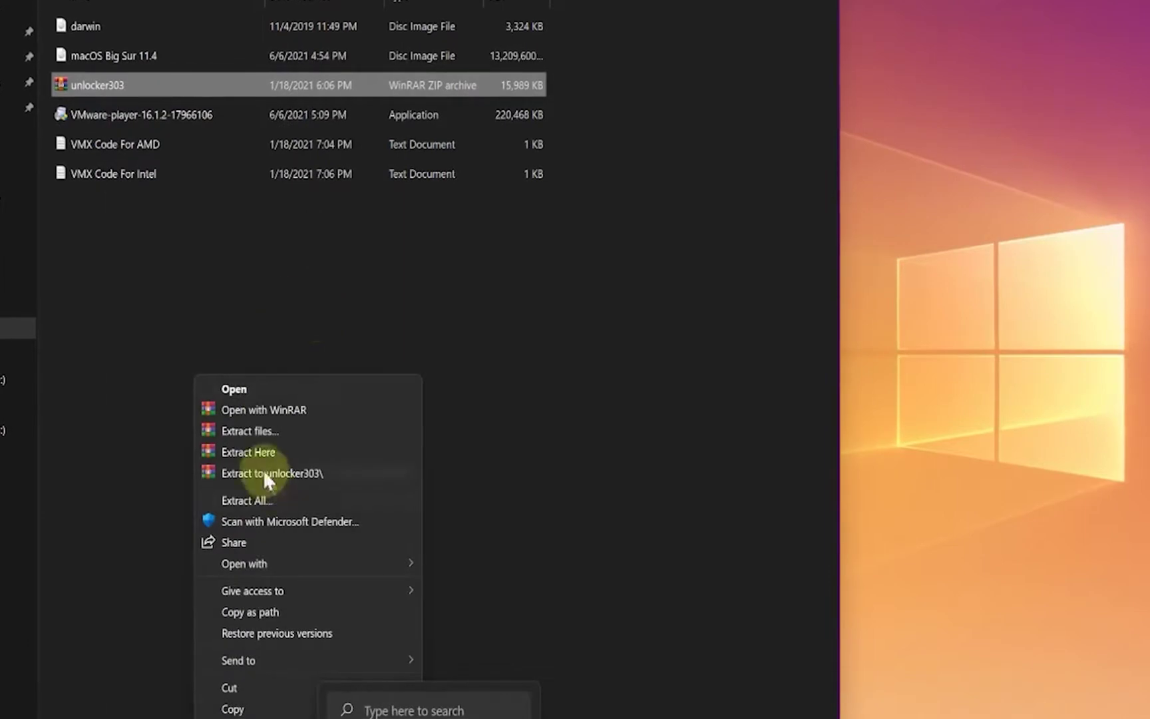
{"action": "left_click", "coordinate": [264, 451]}
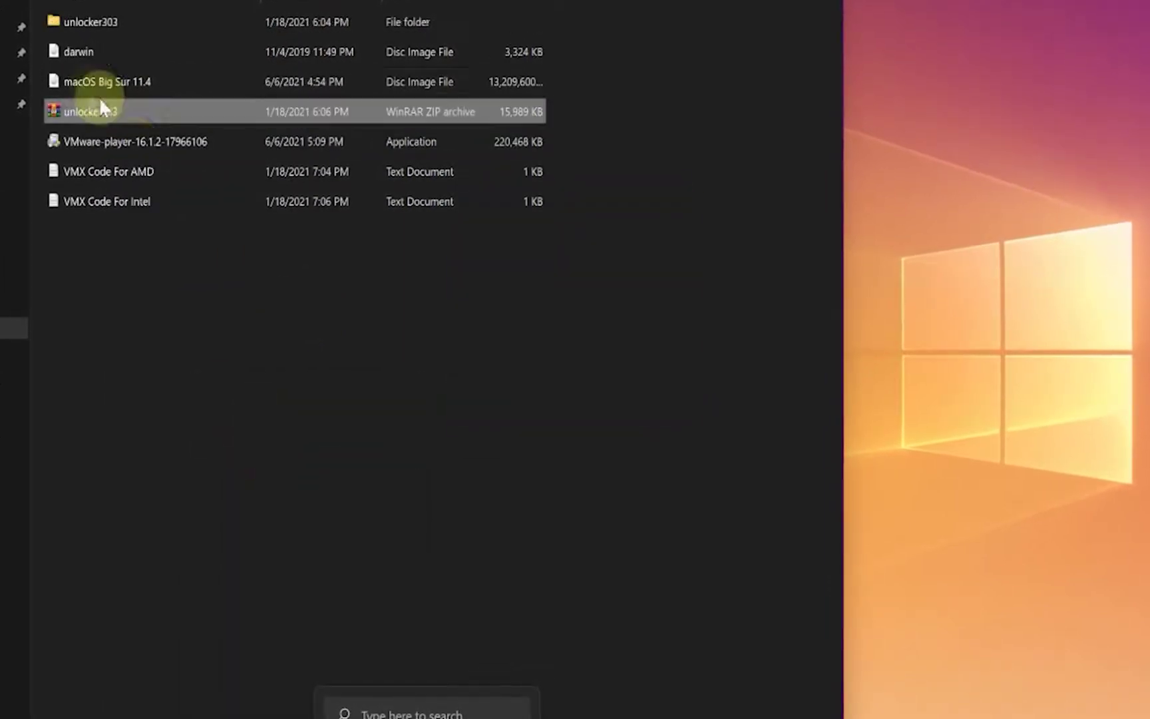
Run the win-install command script from the extracted unlocker303 folder as administrator.
{"action": "double_click", "coordinate": [71, 19]}
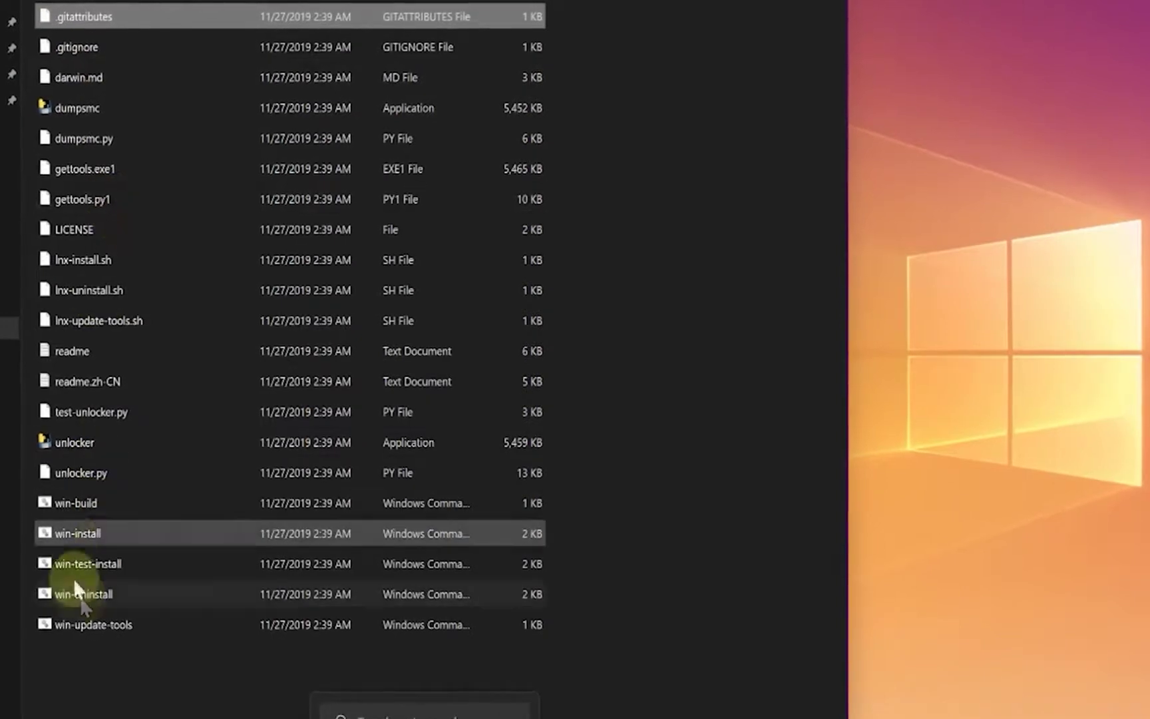
{"action": "left_click", "coordinate": [69, 532]}
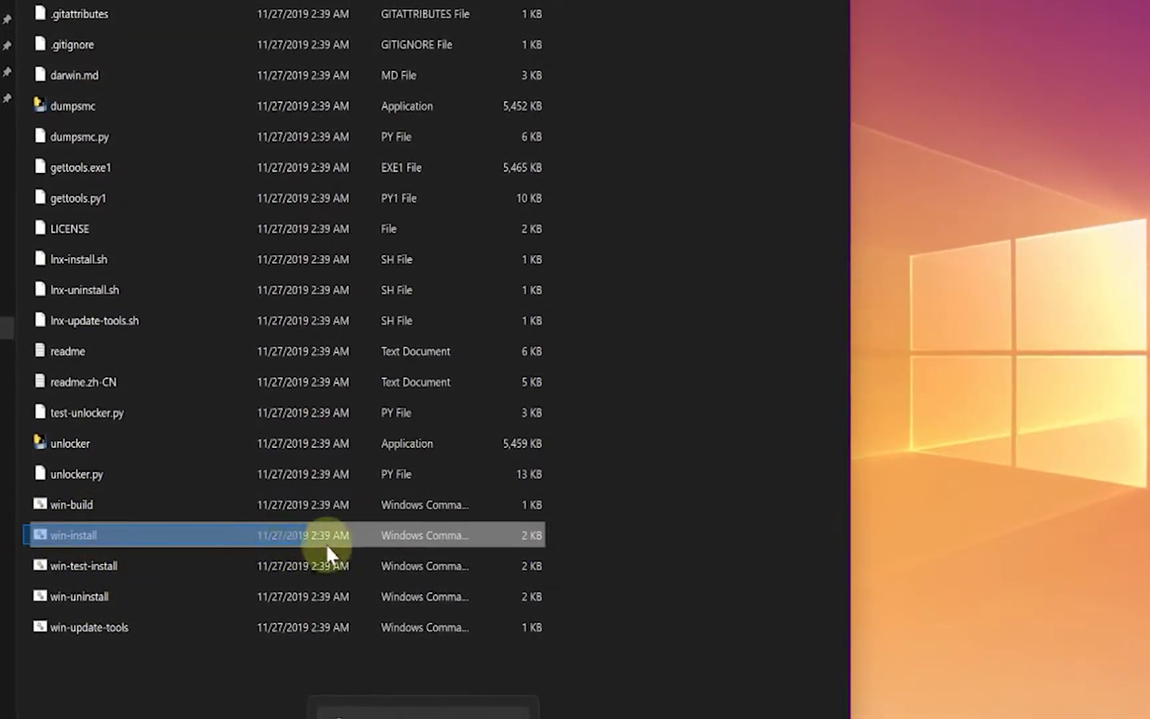
{"action": "right_click", "coordinate": [71, 533]}
{"action": "left_click", "coordinate": [147, 639]}
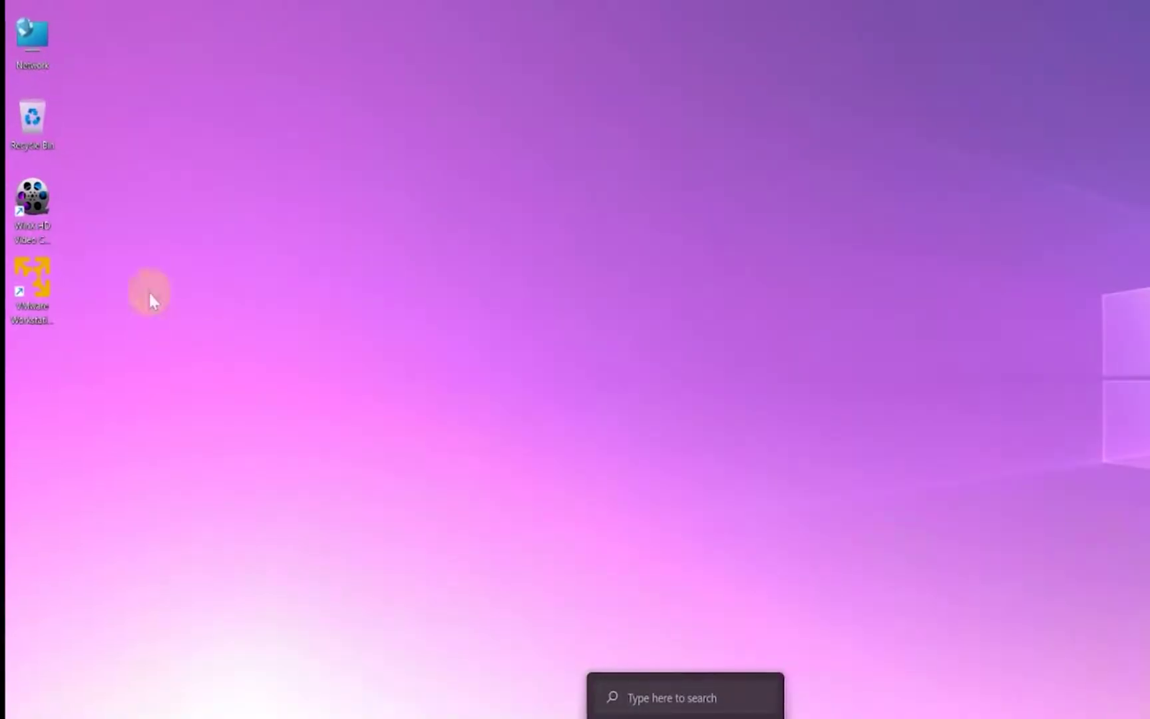
Launch VMware Workstation 16 Player from the desktop and complete its welcome dialog with free non-commercial use.
{"action": "left_click", "coordinate": [43, 274]}
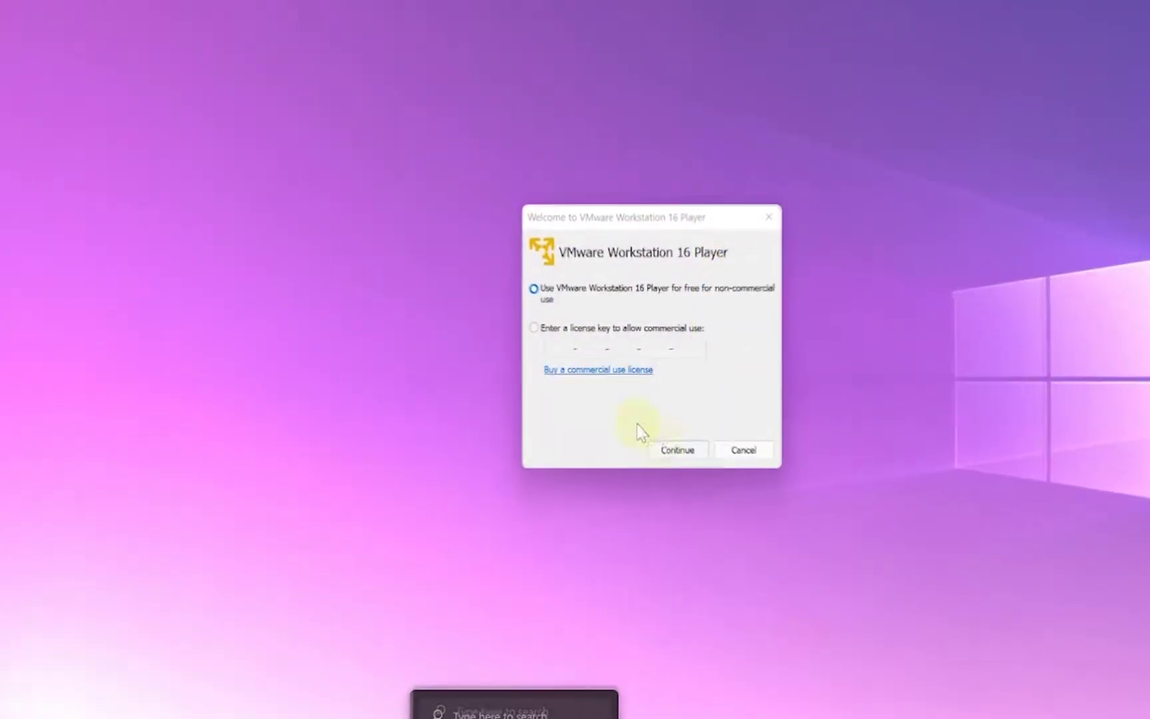
{"action": "left_click", "coordinate": [687, 469]}
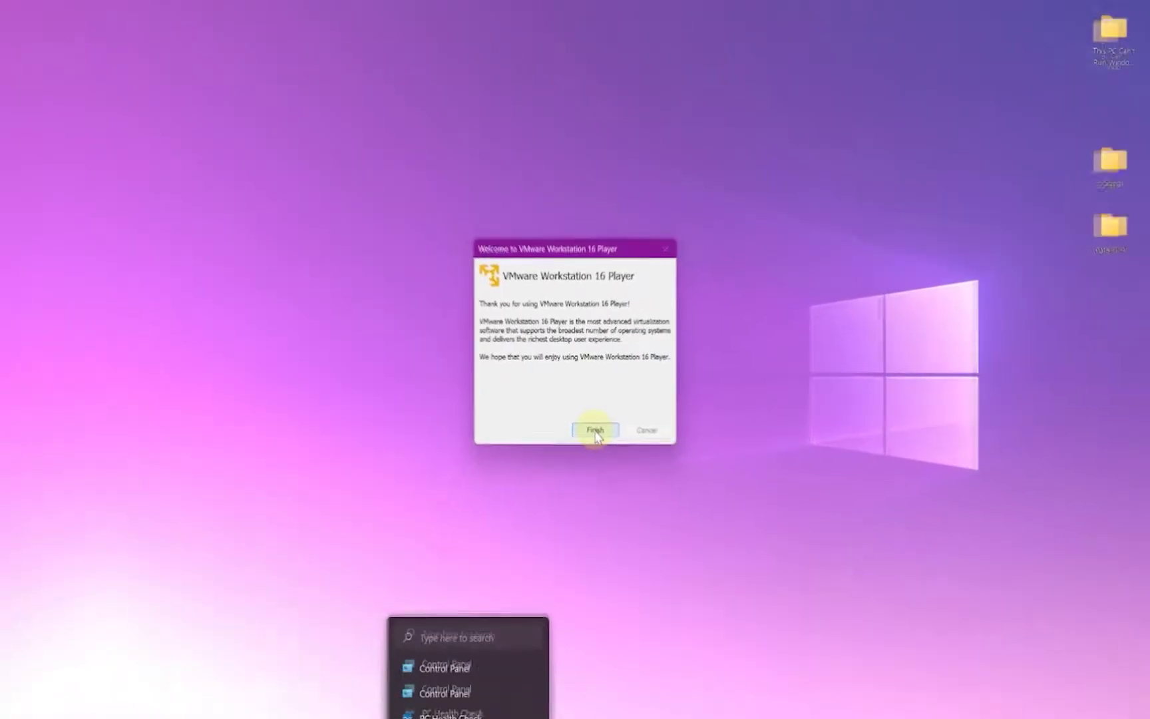
{"action": "left_click", "coordinate": [597, 439]}
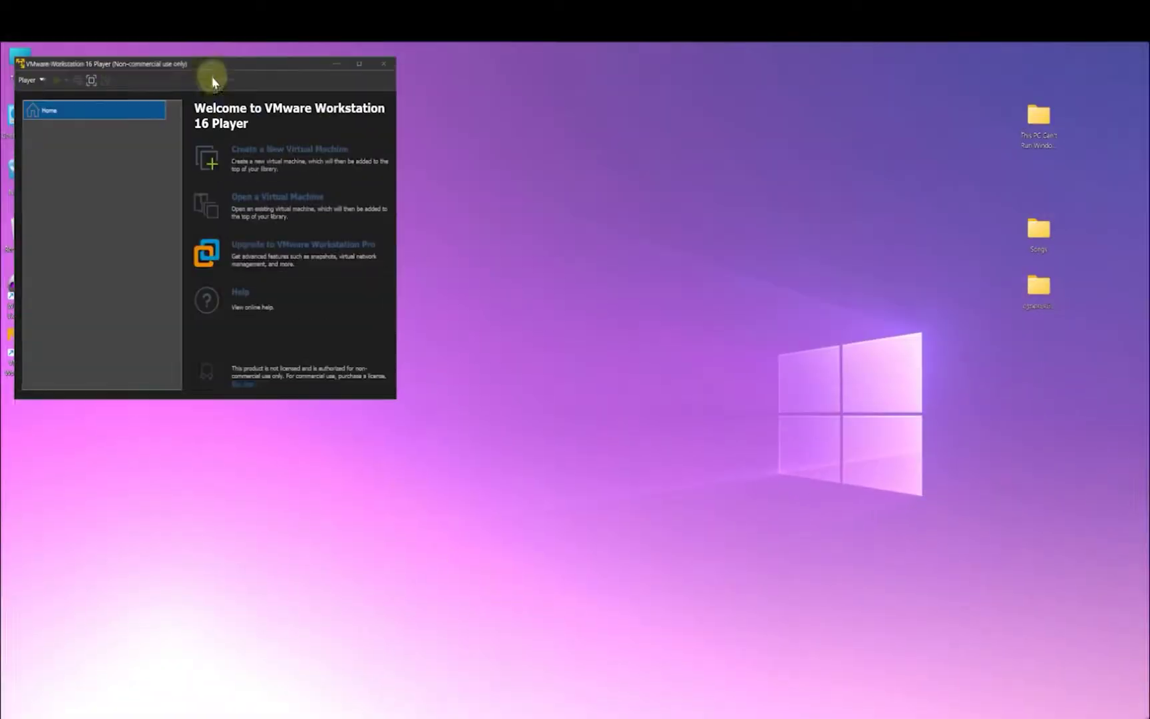
Start creating a new virtual machine, choosing to install the operating system later.
{"action": "left_click_drag", "start_coordinate": [213, 25], "coordinate": [416, 77]}
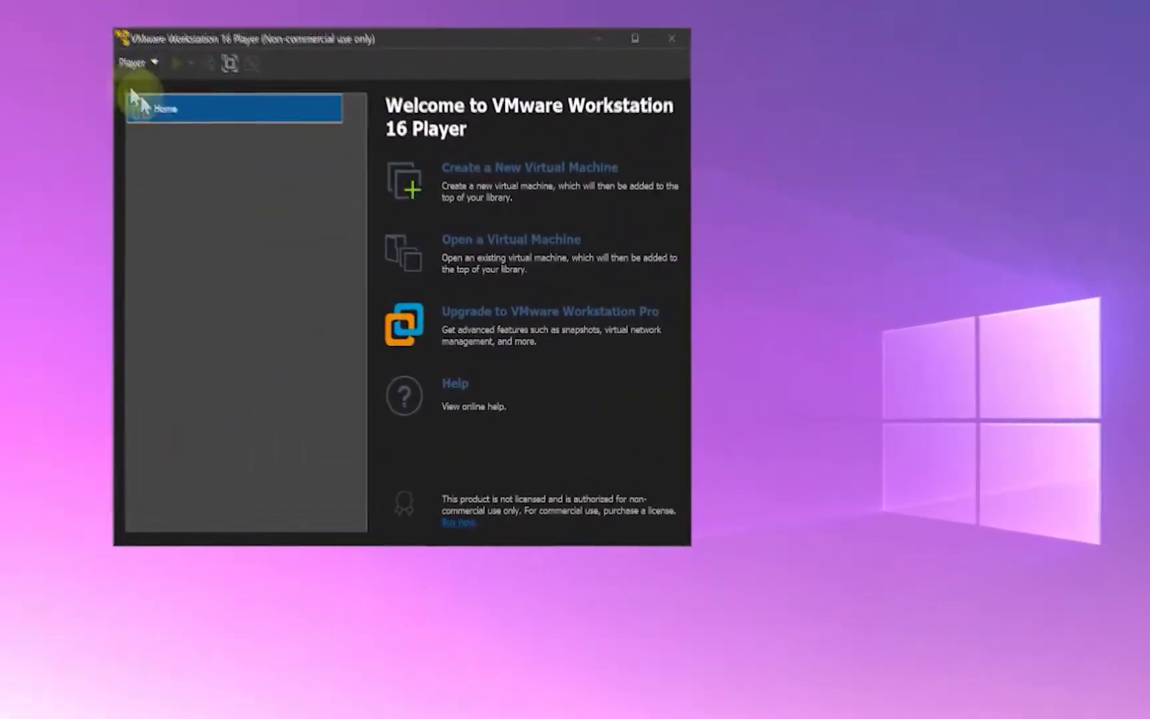
{"action": "left_click", "coordinate": [523, 177]}
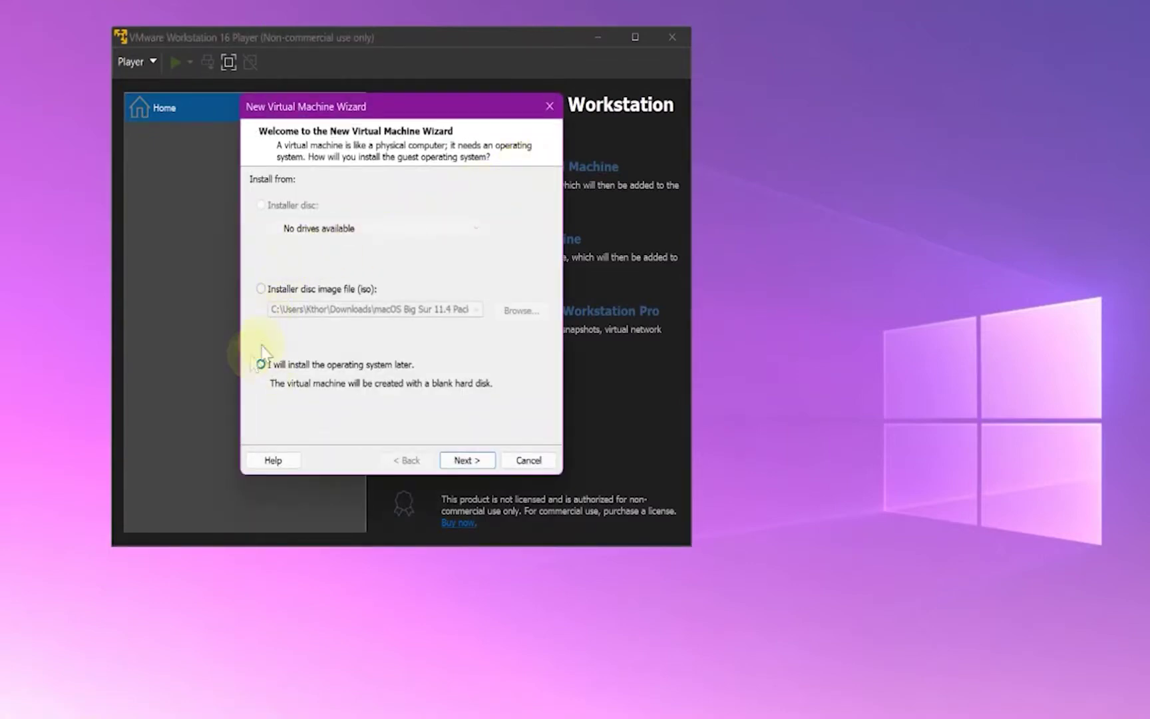
{"action": "left_click", "coordinate": [483, 464]}
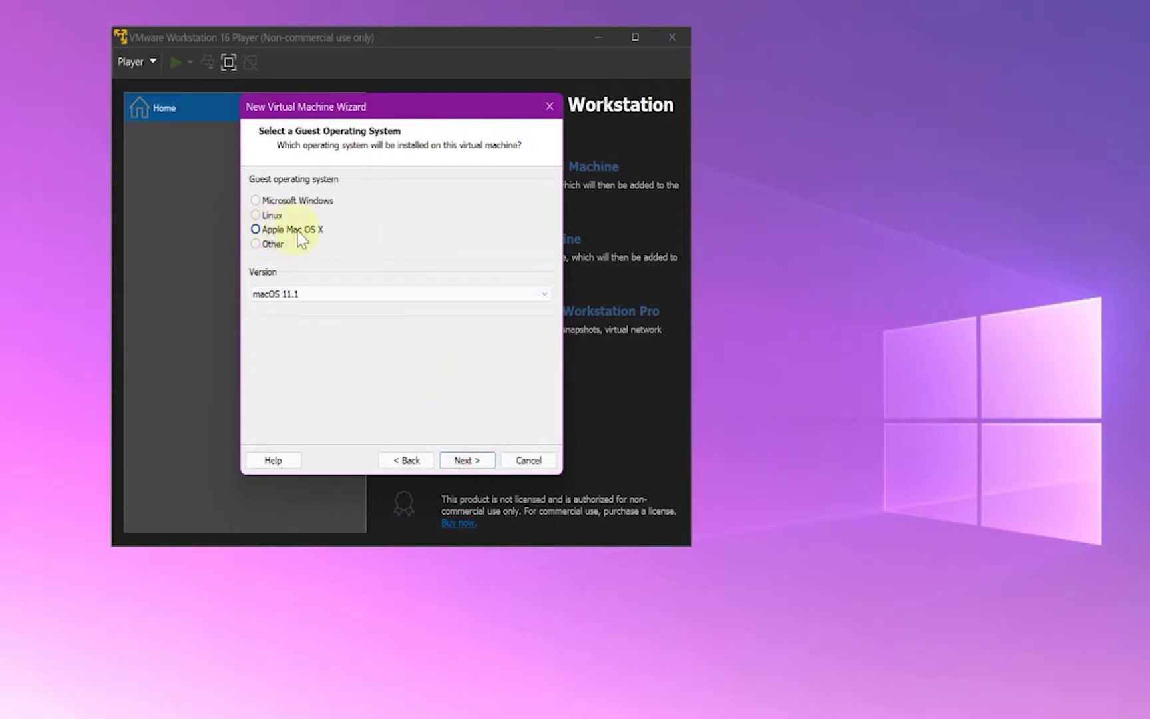
Choose macOS 11.1 as the version of the Apple Mac OS X guest and continue to naming.
{"action": "left_click", "coordinate": [321, 300]}
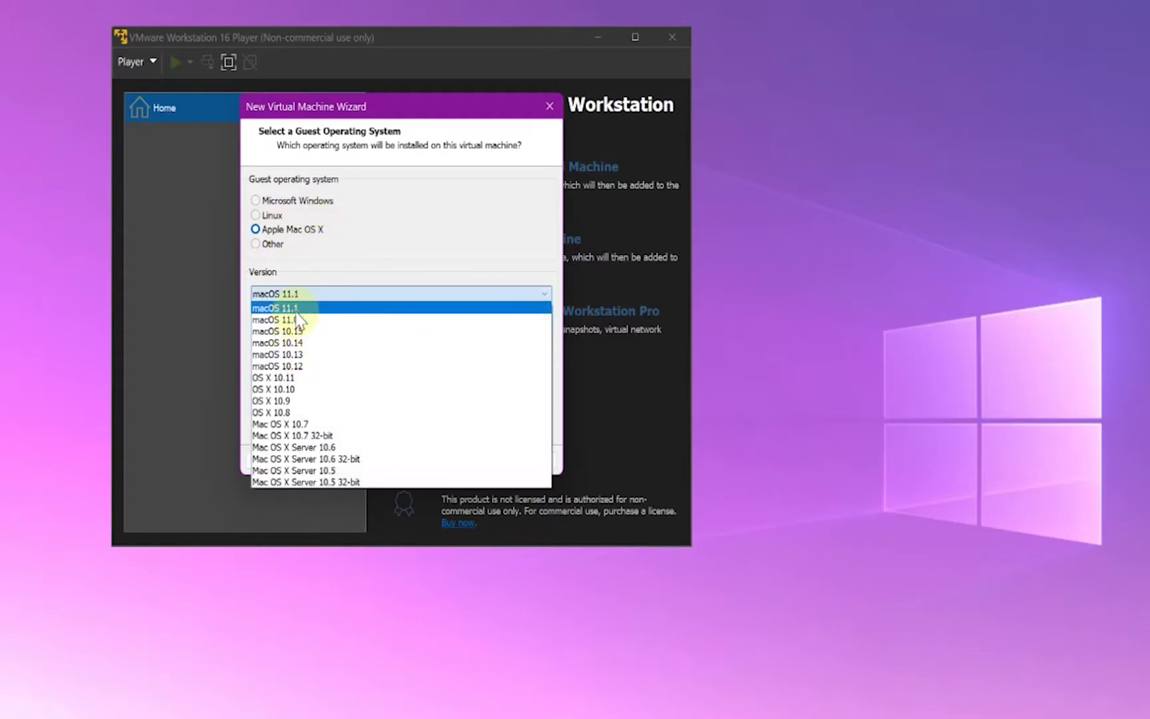
{"action": "left_click", "coordinate": [295, 309]}
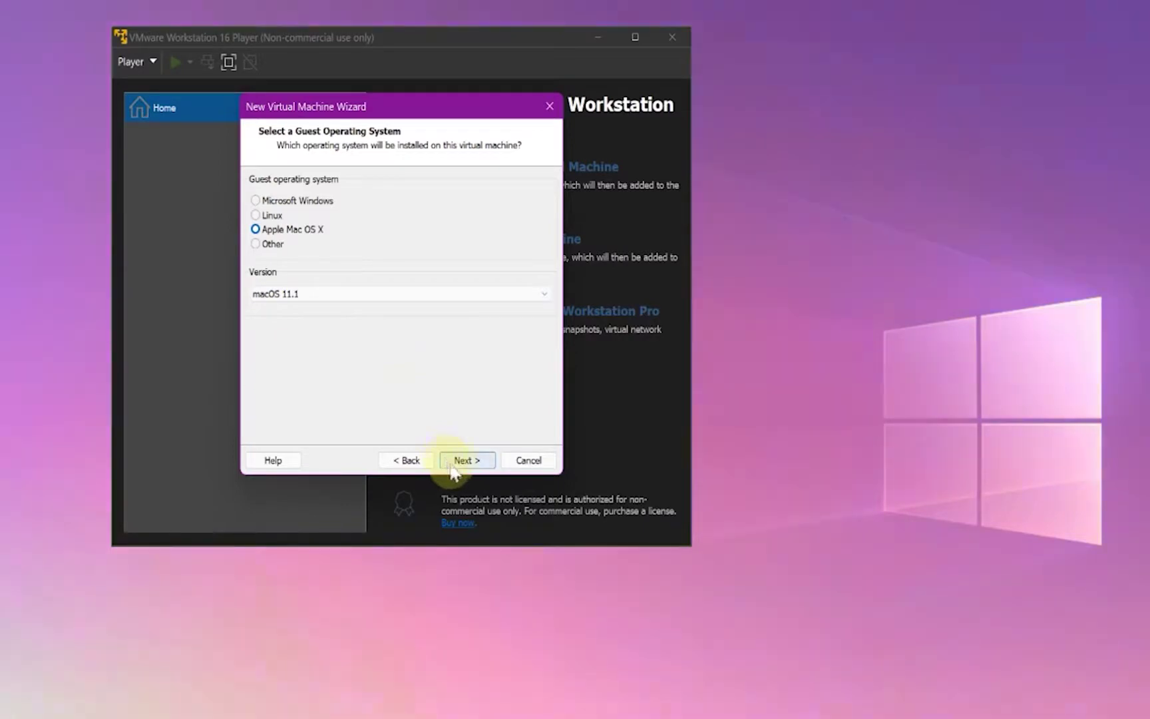
{"action": "left_click", "coordinate": [457, 460]}
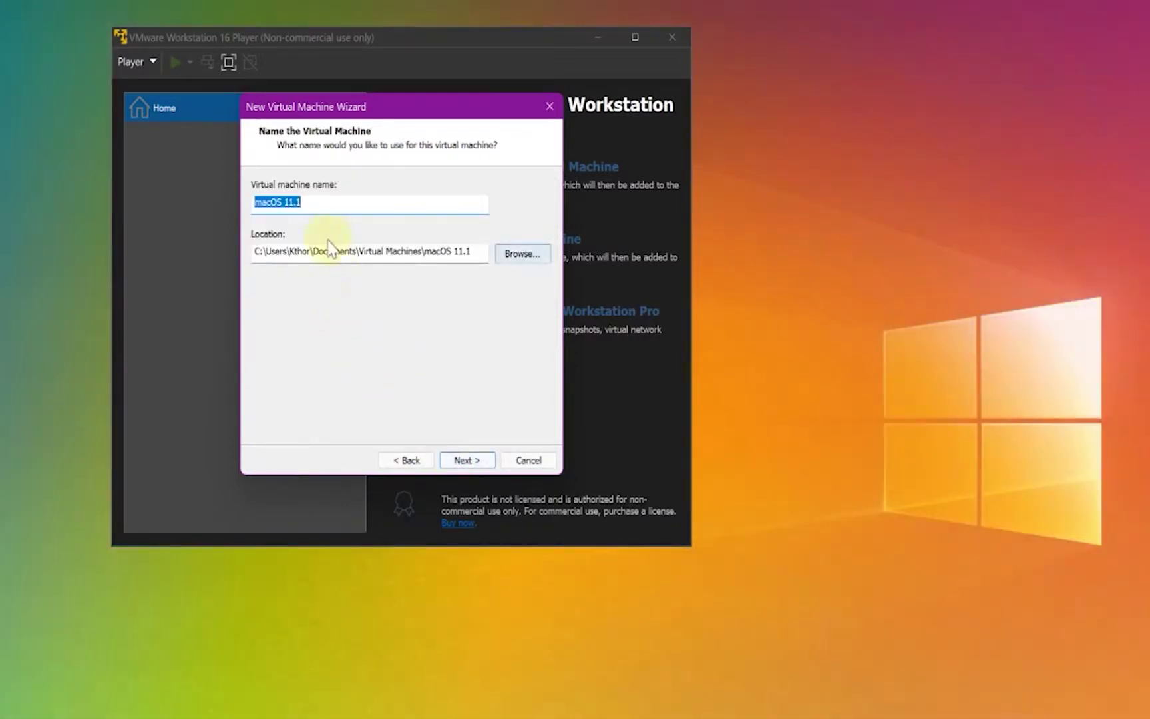
Name the virtual machine macOS 11.4 and keep its location in the Virtual Machines folder under Documents.
{"action": "left_click", "coordinate": [313, 204]}
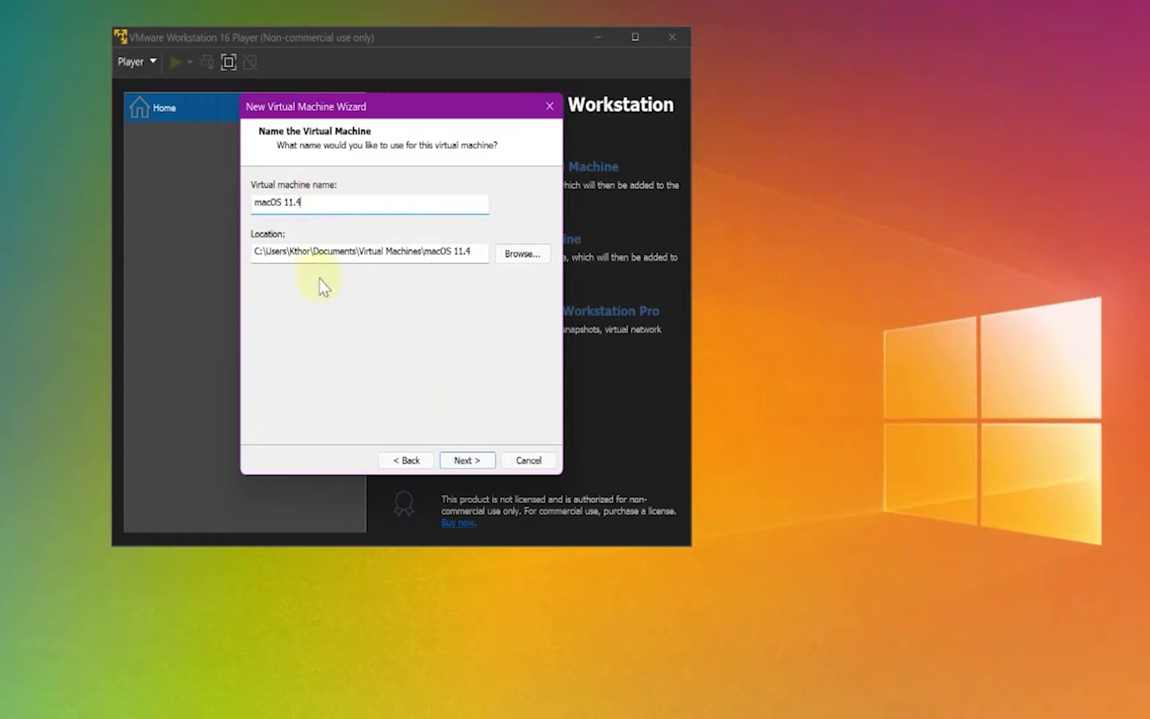
{"action": "left_click", "coordinate": [521, 256]}
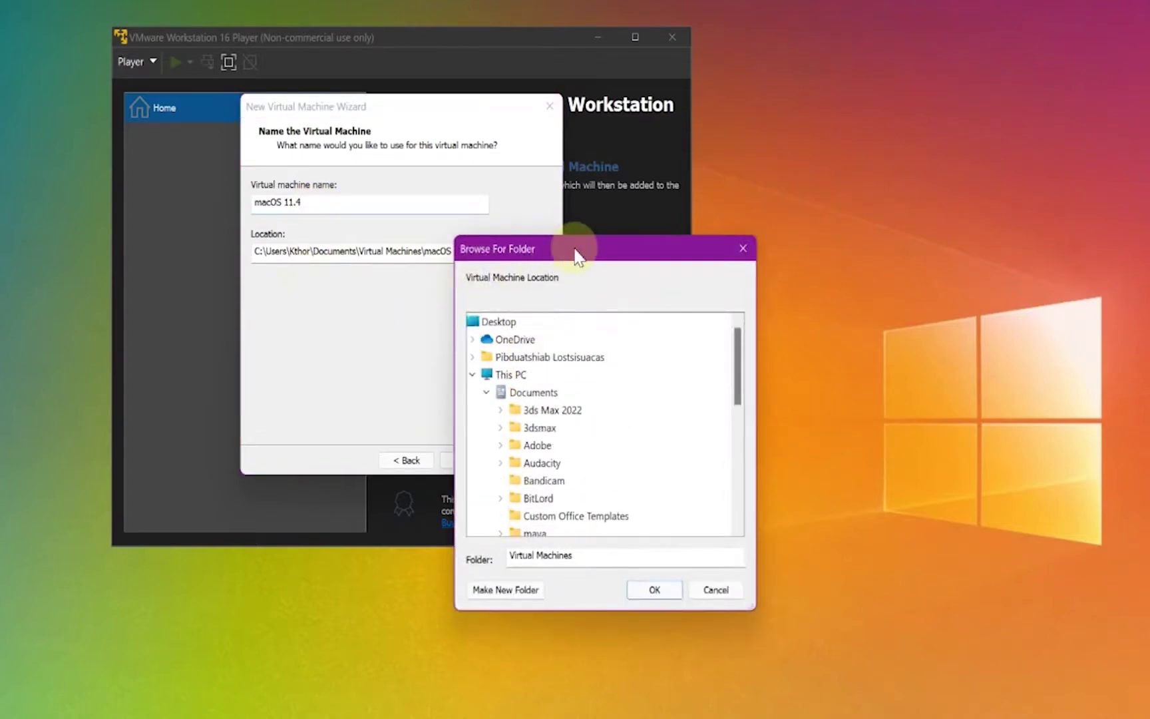
{"action": "left_click_drag", "start_coordinate": [574, 255], "coordinate": [405, 130]}
{"action": "scroll", "coordinate": [391, 356], "scroll_direction": "down", "scroll_amount": 3}
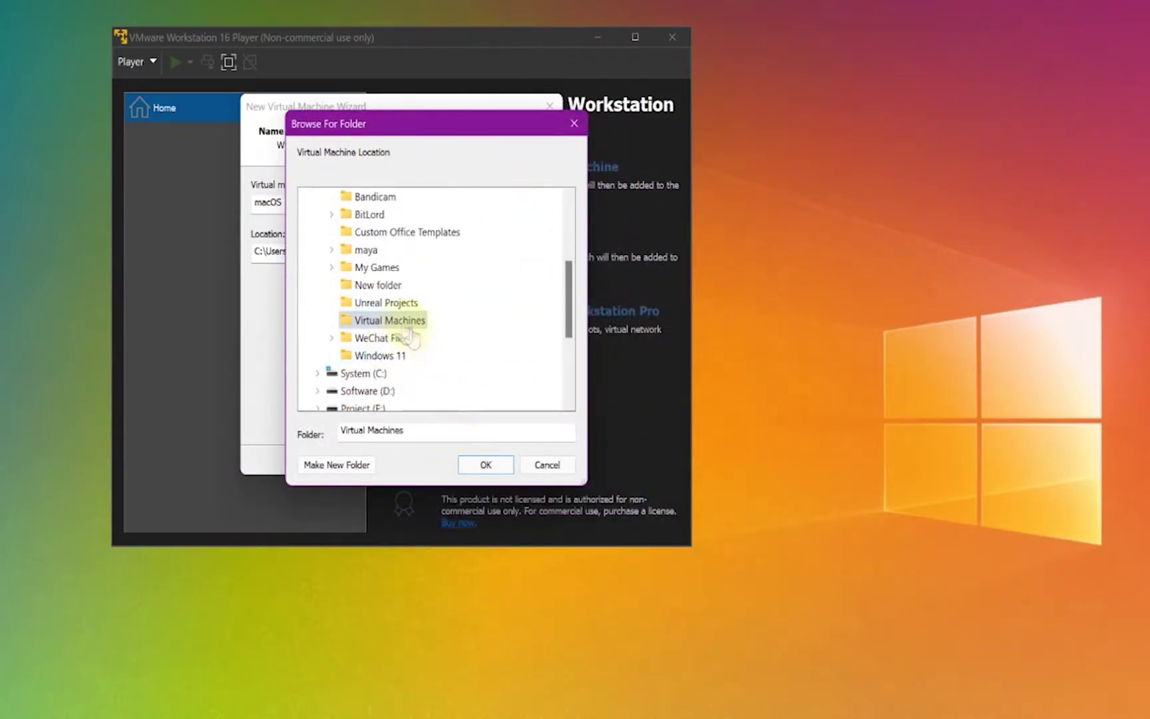
{"action": "key", "text": "Return"}
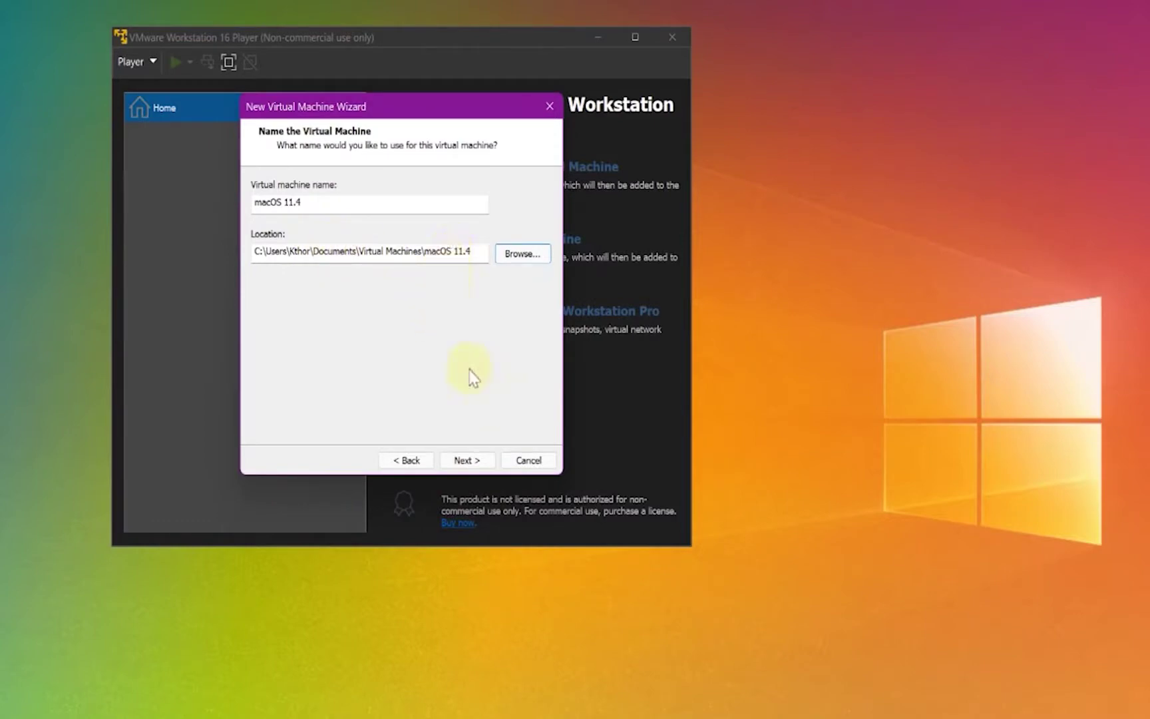
{"action": "left_click", "coordinate": [467, 460]}
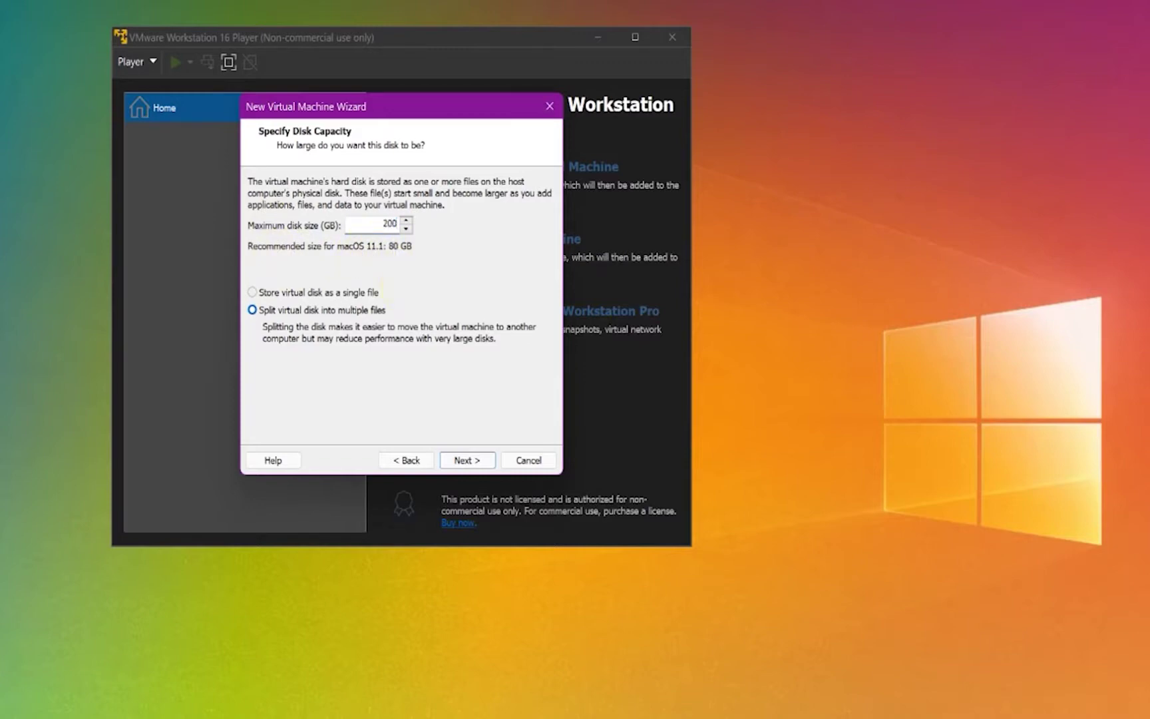
Store the virtual disk as a single file with a maximum disk size of 200 GB.
{"action": "left_click", "coordinate": [252, 292]}
{"action": "double_click", "coordinate": [390, 224]}
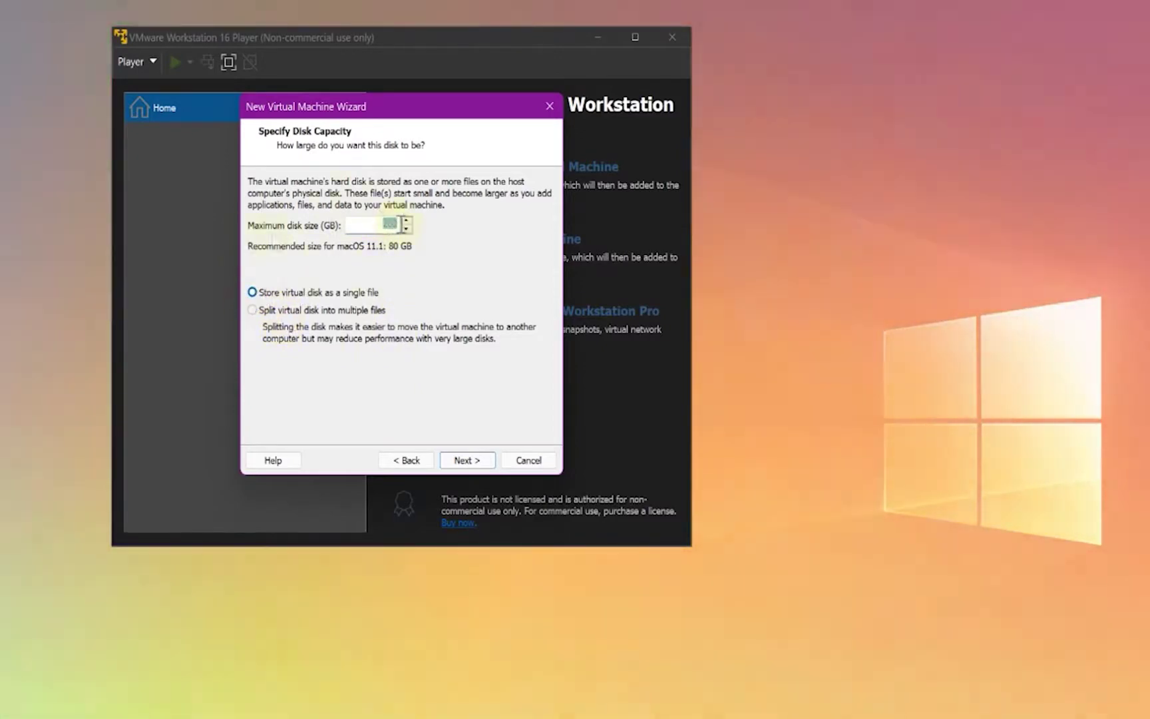
{"action": "left_click", "coordinate": [468, 460]}
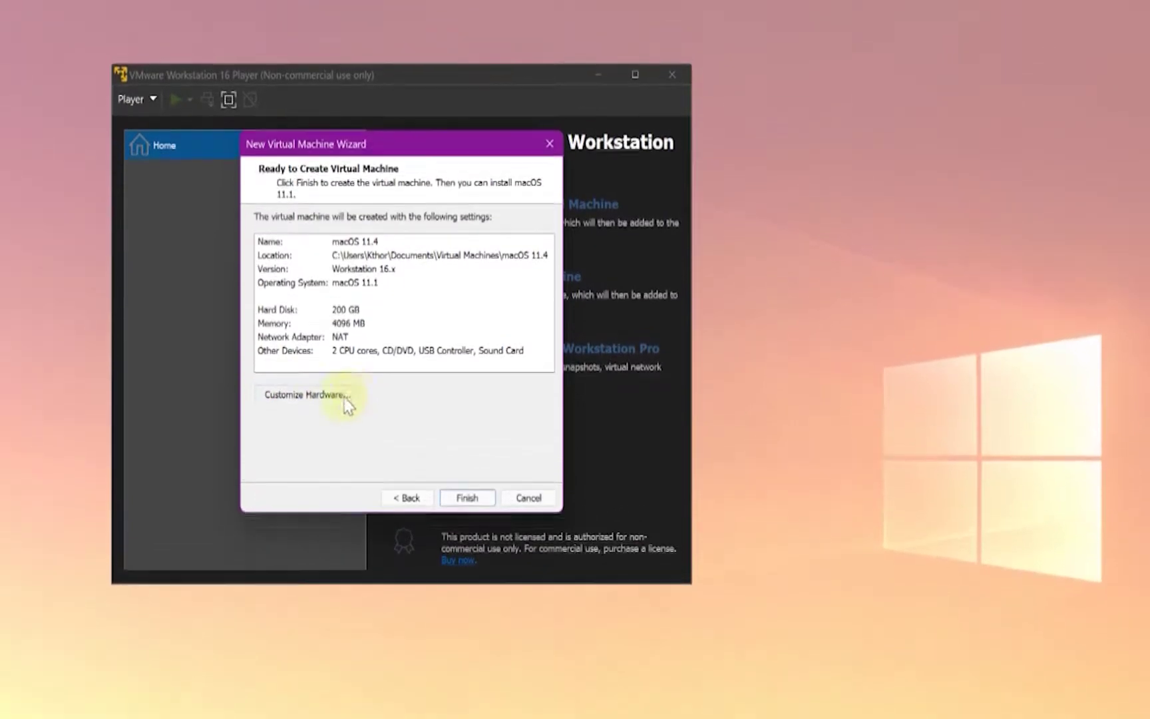
Customize the hardware with 8192 MB of memory, 4 processor cores and Virtualize Intel VT-x/EPT or AMD-V/RVI enabled.
{"action": "left_click", "coordinate": [316, 396]}
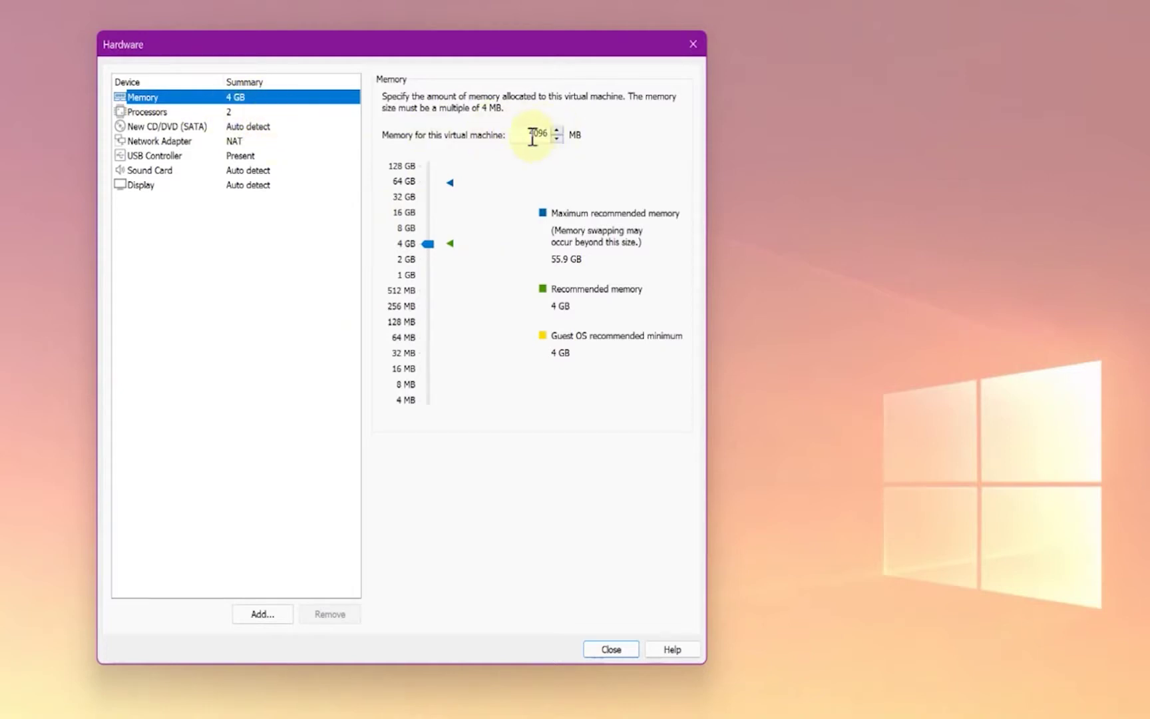
{"action": "double_click", "coordinate": [533, 137]}
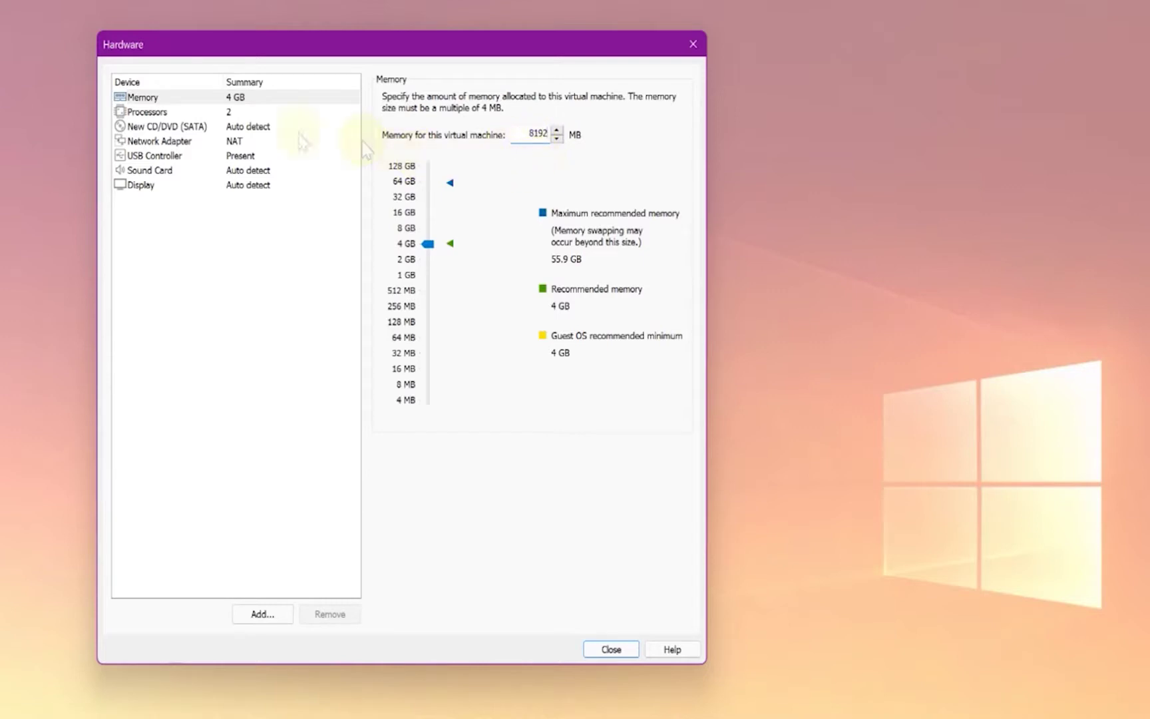
{"action": "left_click", "coordinate": [231, 113]}
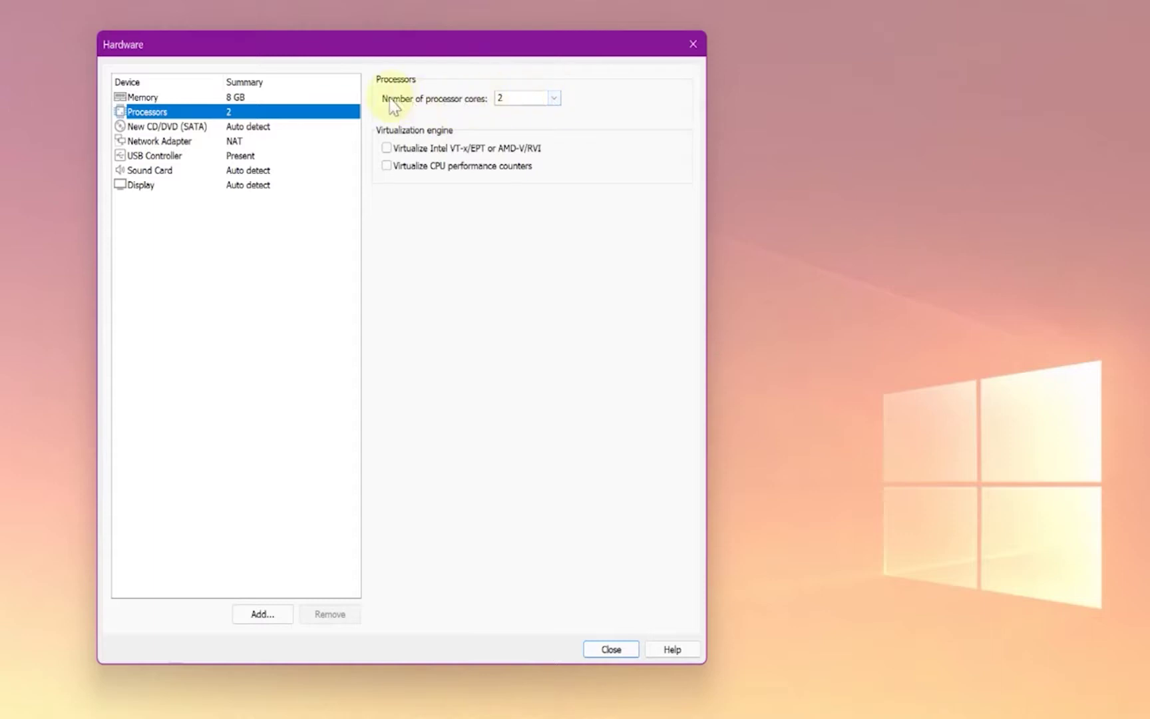
{"action": "left_click", "coordinate": [553, 99]}
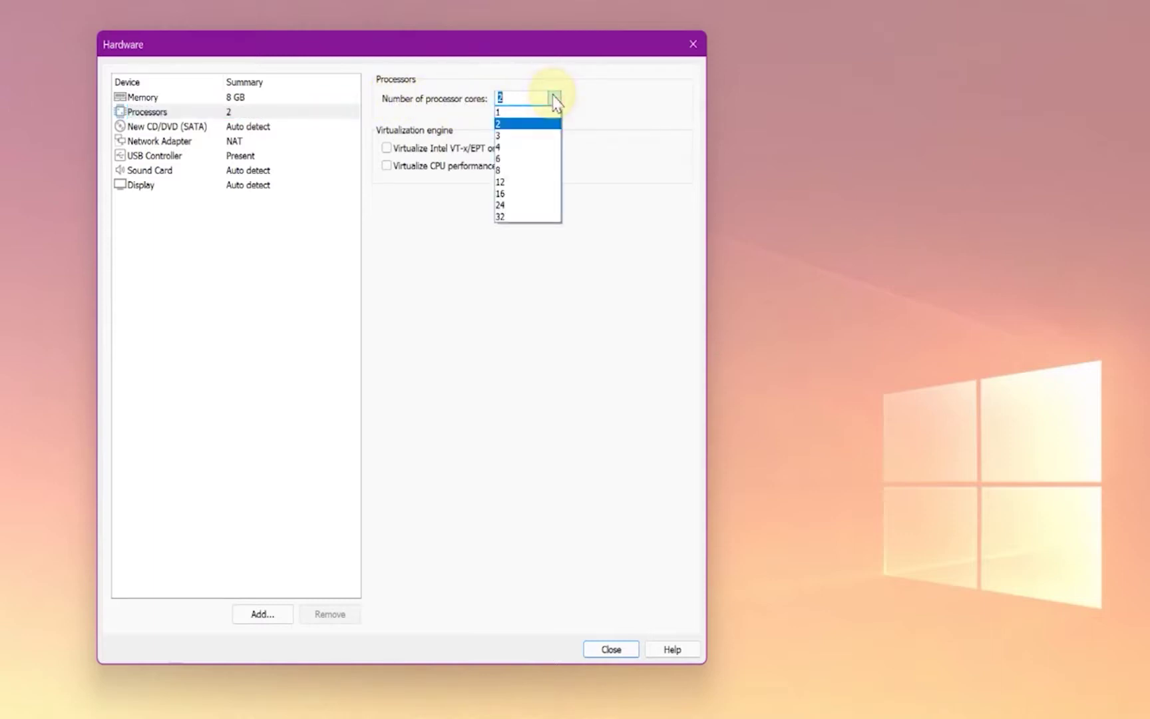
{"action": "left_click", "coordinate": [502, 147]}
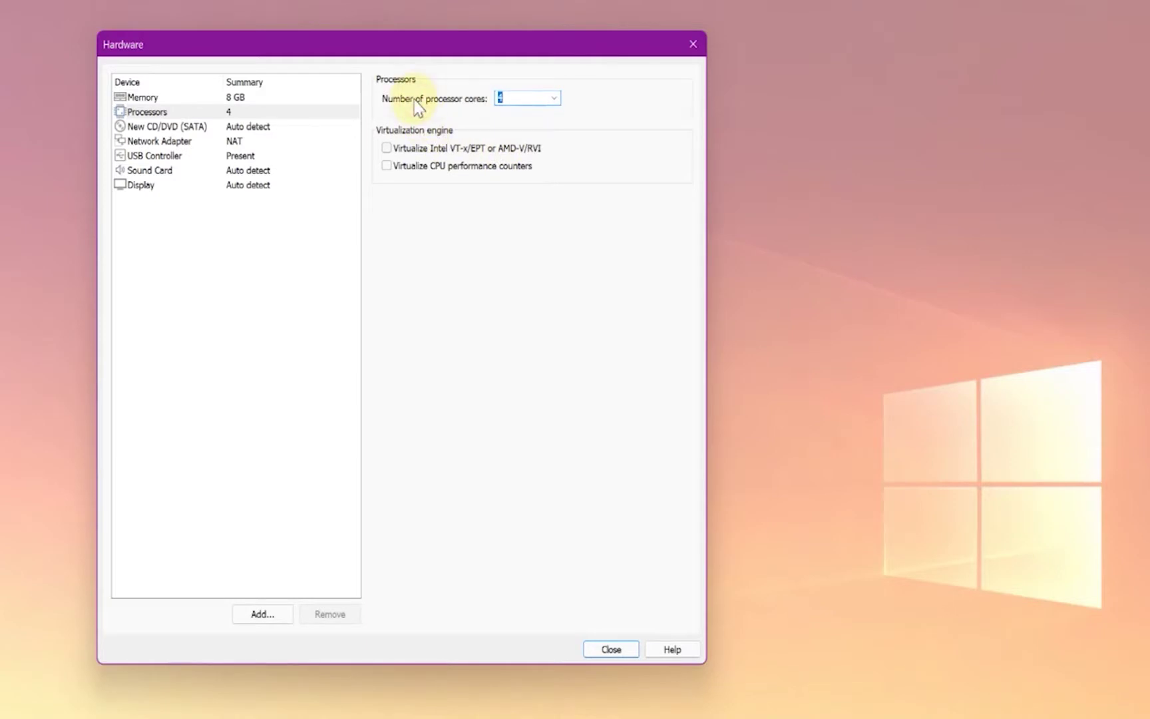
{"action": "left_click", "coordinate": [387, 149]}
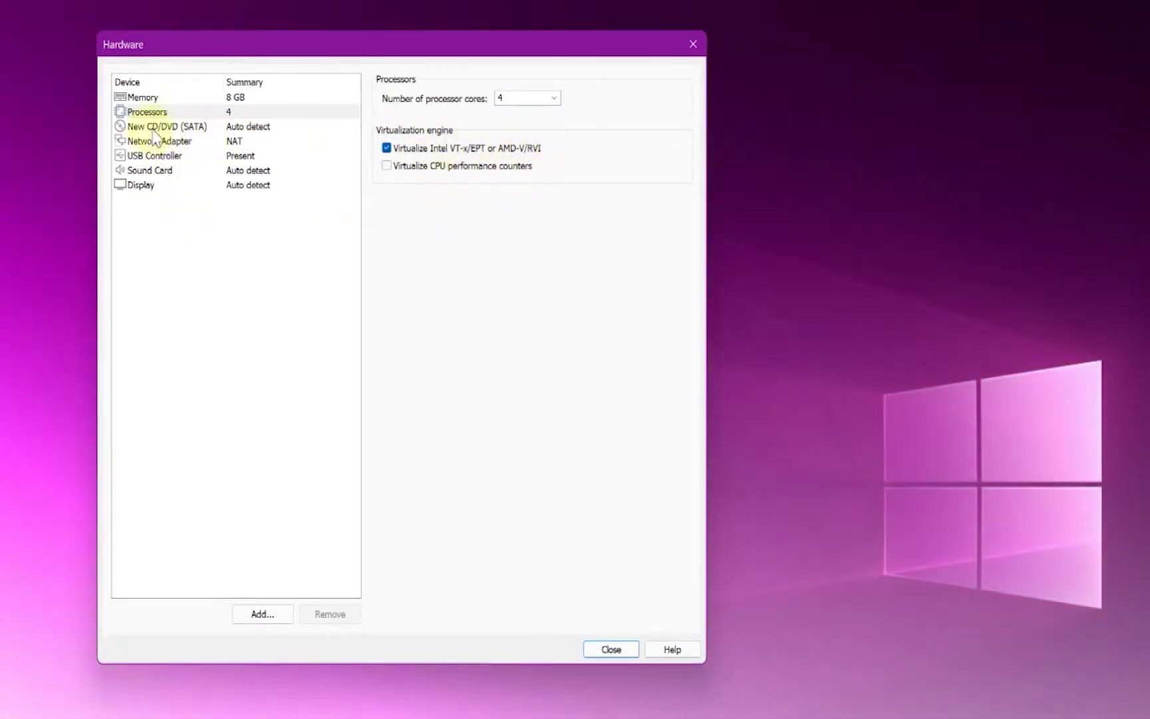
Set the CD/DVD drive to use the macOS Big Sur 11.4 ISO image from the nested package folder in Downloads.
{"action": "left_click", "coordinate": [152, 128]}
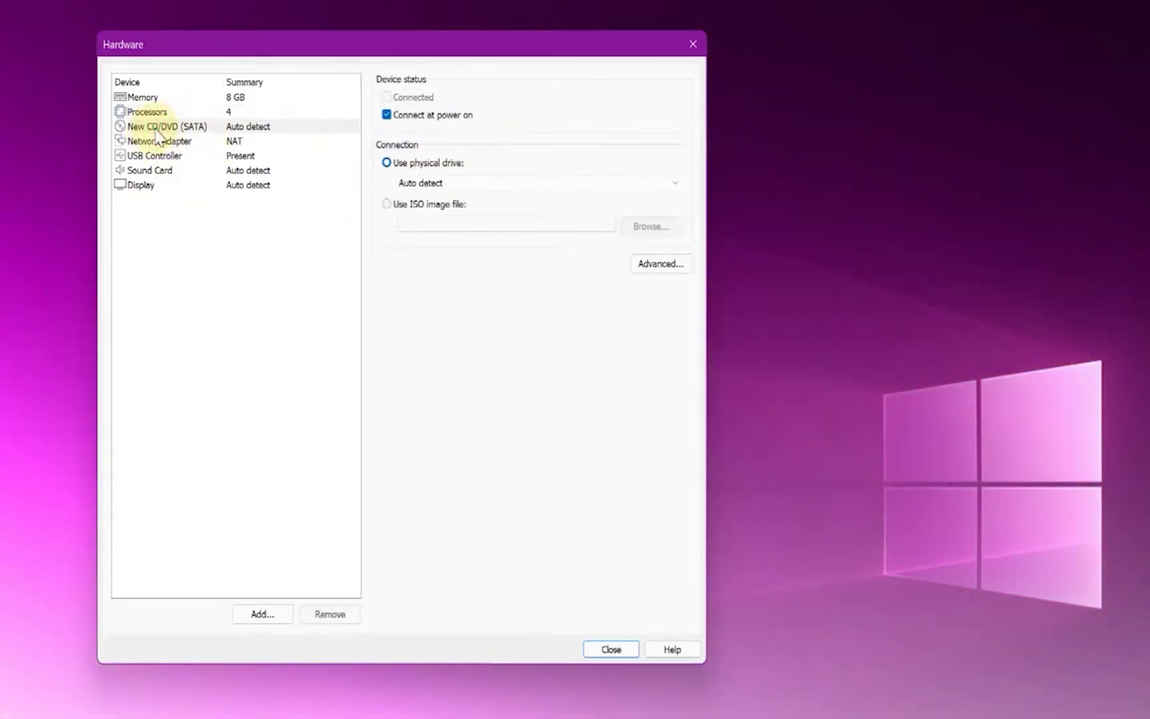
{"action": "left_click", "coordinate": [402, 206]}
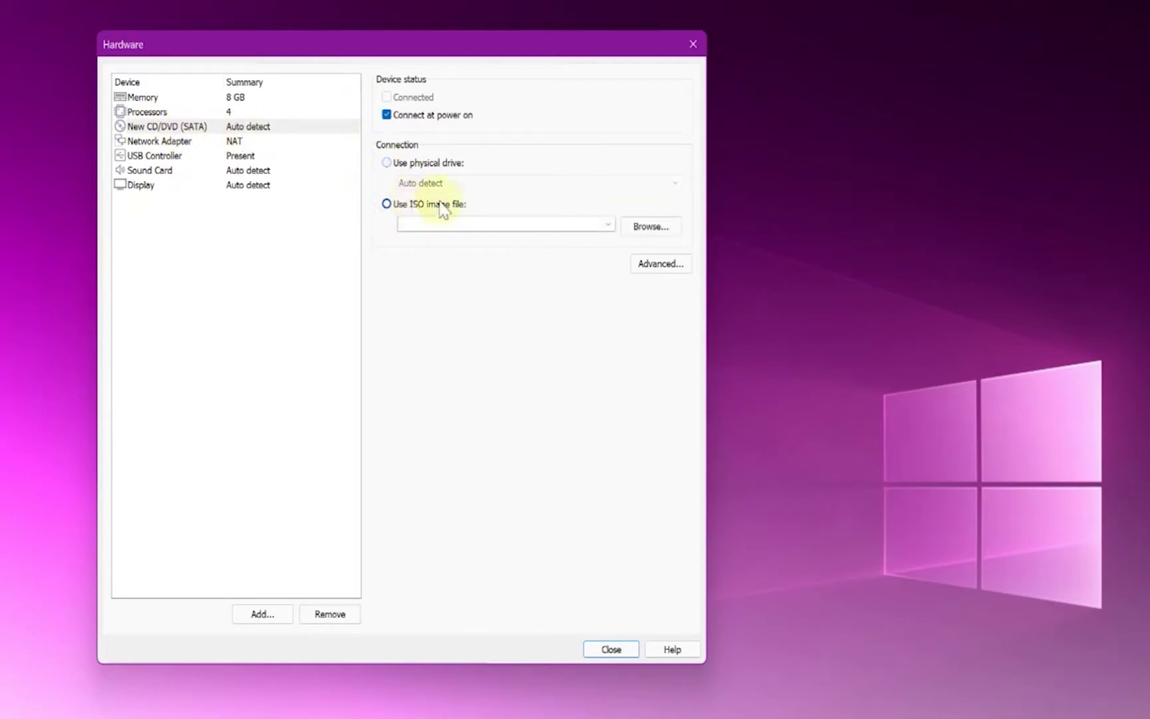
{"action": "left_click", "coordinate": [651, 226]}
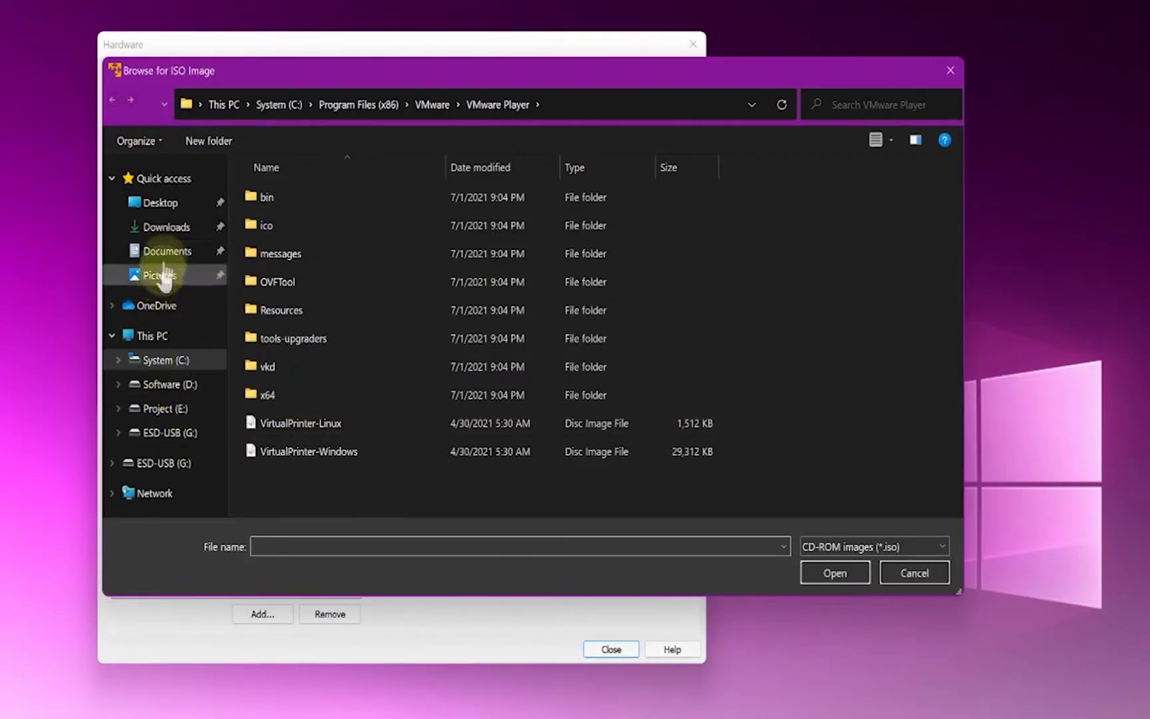
{"action": "left_click", "coordinate": [167, 238]}
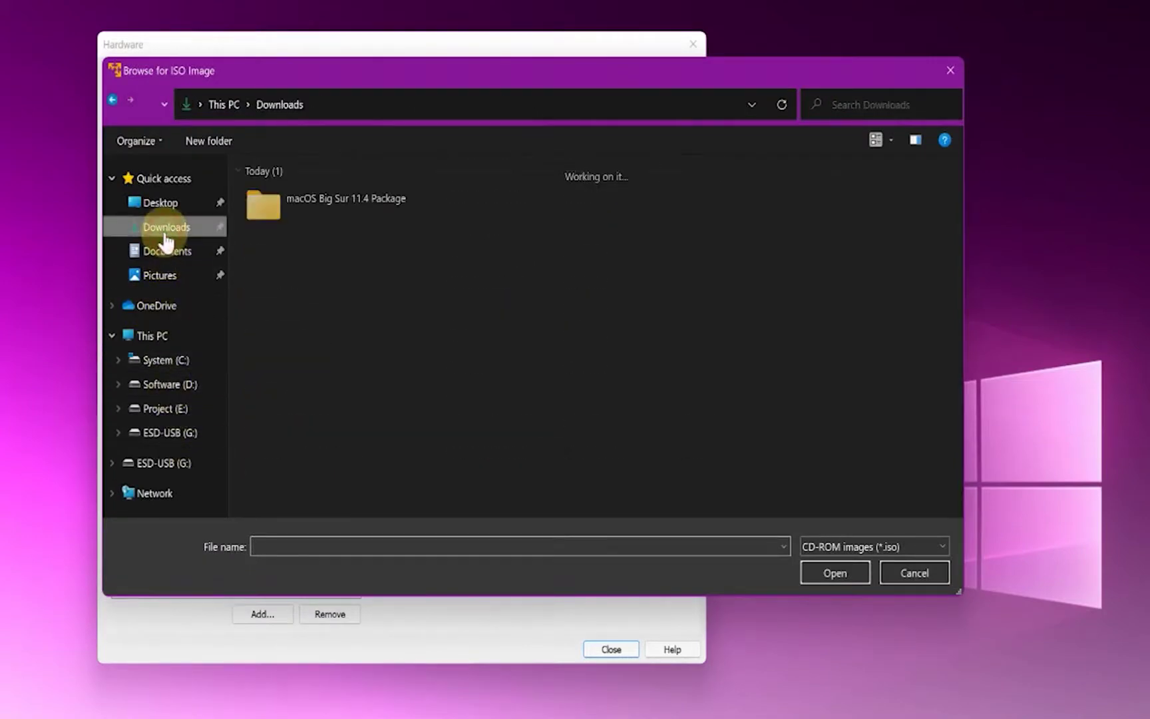
{"action": "double_click", "coordinate": [310, 198]}
{"action": "double_click", "coordinate": [321, 195]}
{"action": "left_click", "coordinate": [293, 308]}
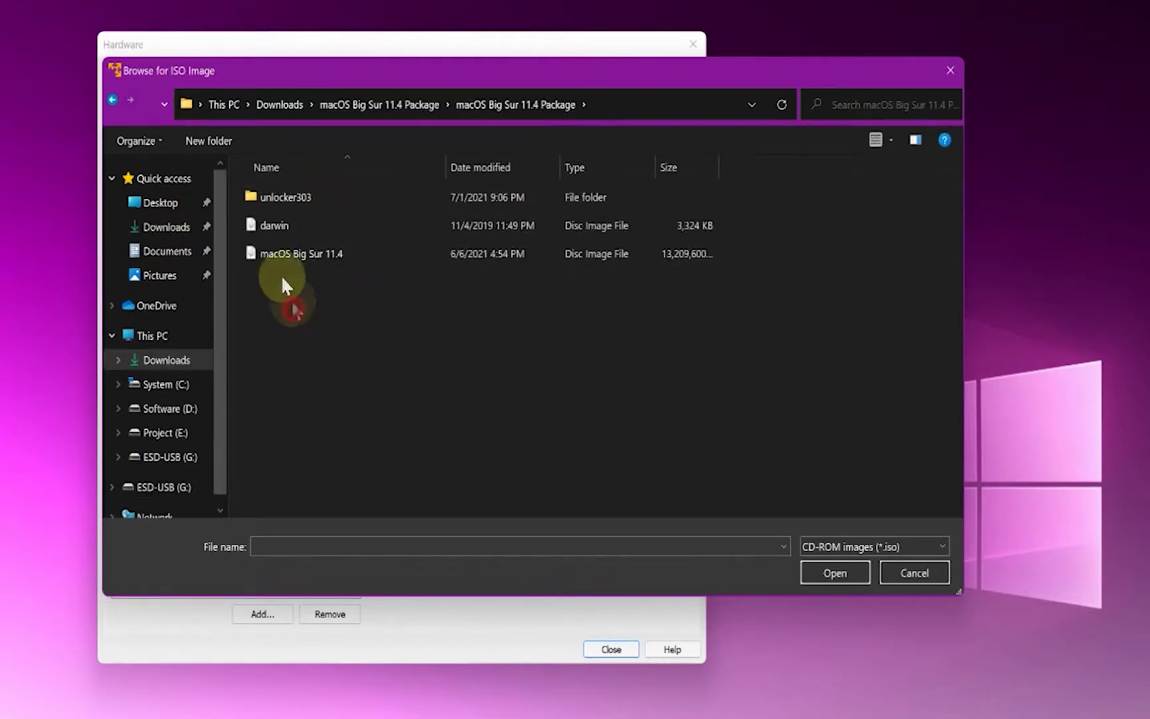
{"action": "left_click", "coordinate": [268, 255]}
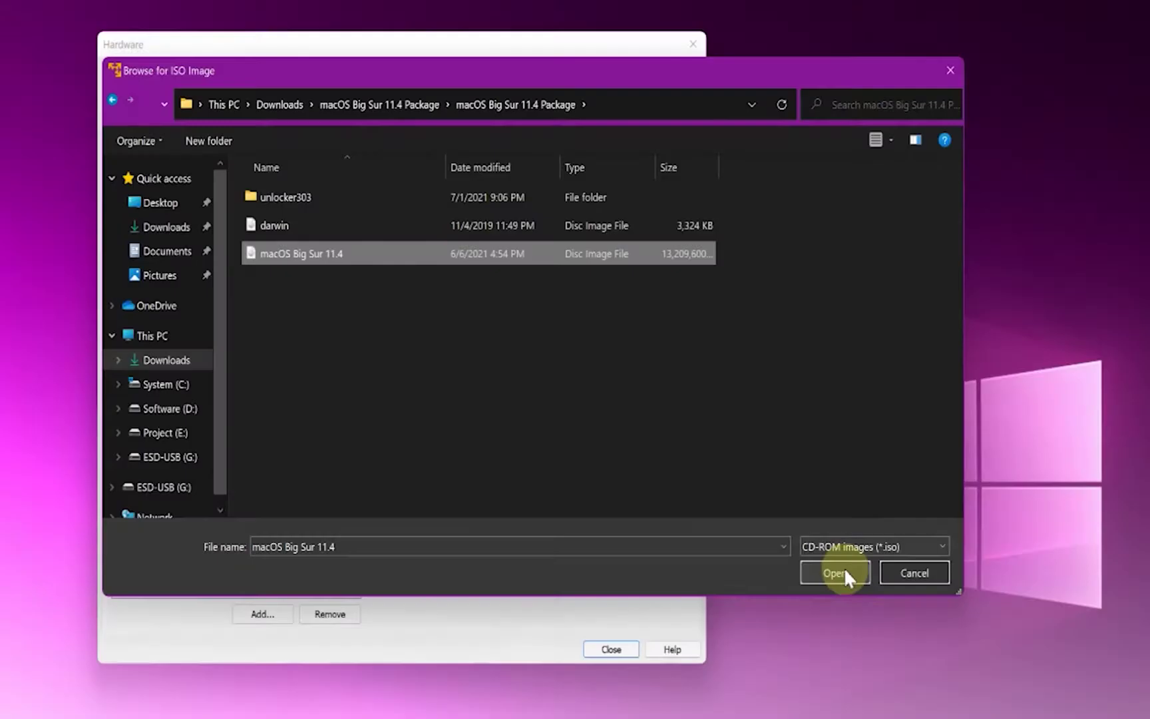
{"action": "left_click", "coordinate": [841, 567]}
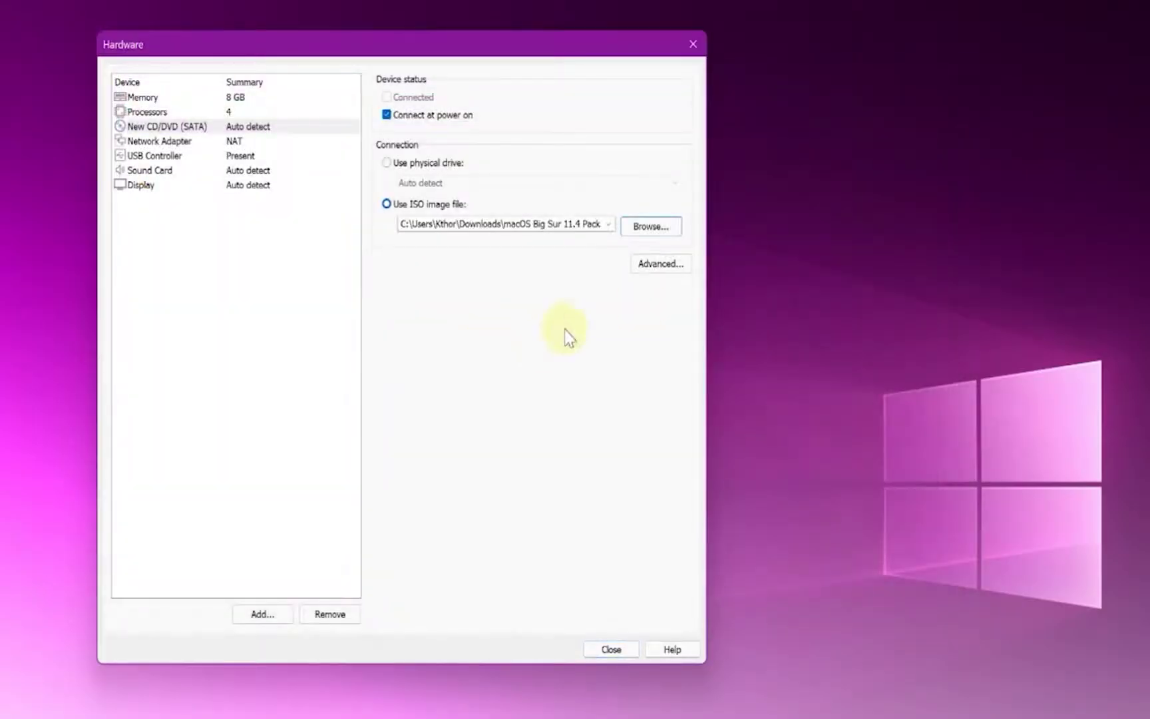
Set the USB controller compatibility to USB 2.0 and enable showing all USB input devices.
{"action": "left_click", "coordinate": [154, 157]}
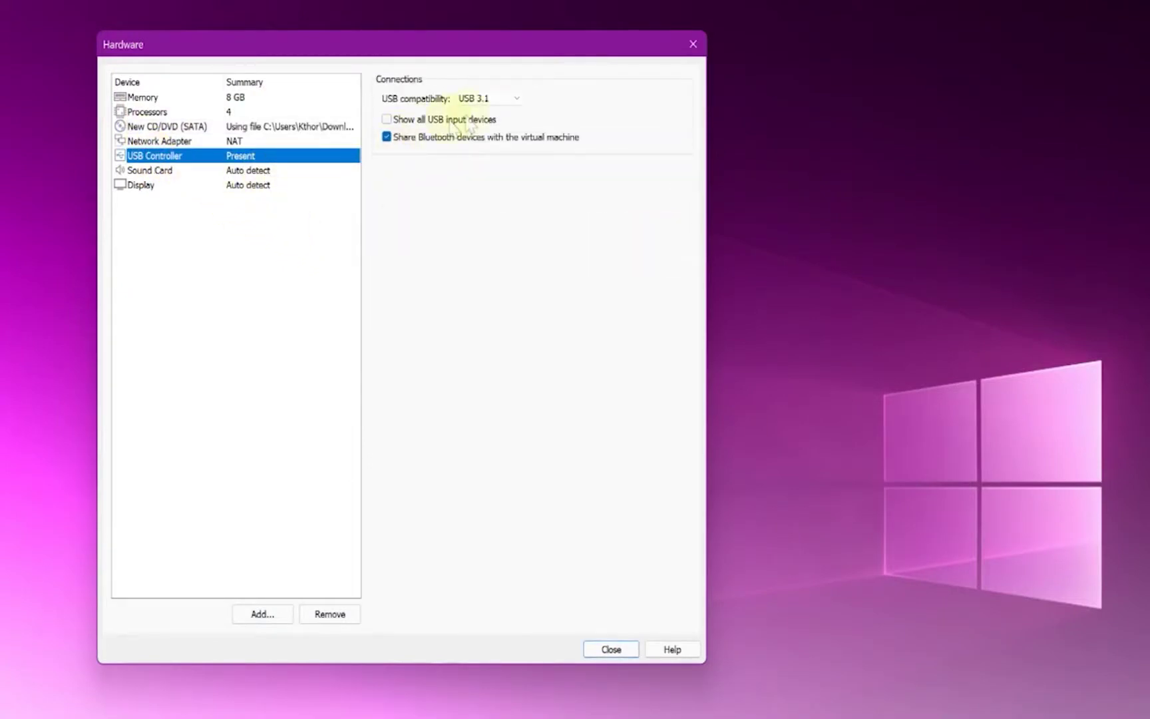
{"action": "left_click", "coordinate": [504, 100]}
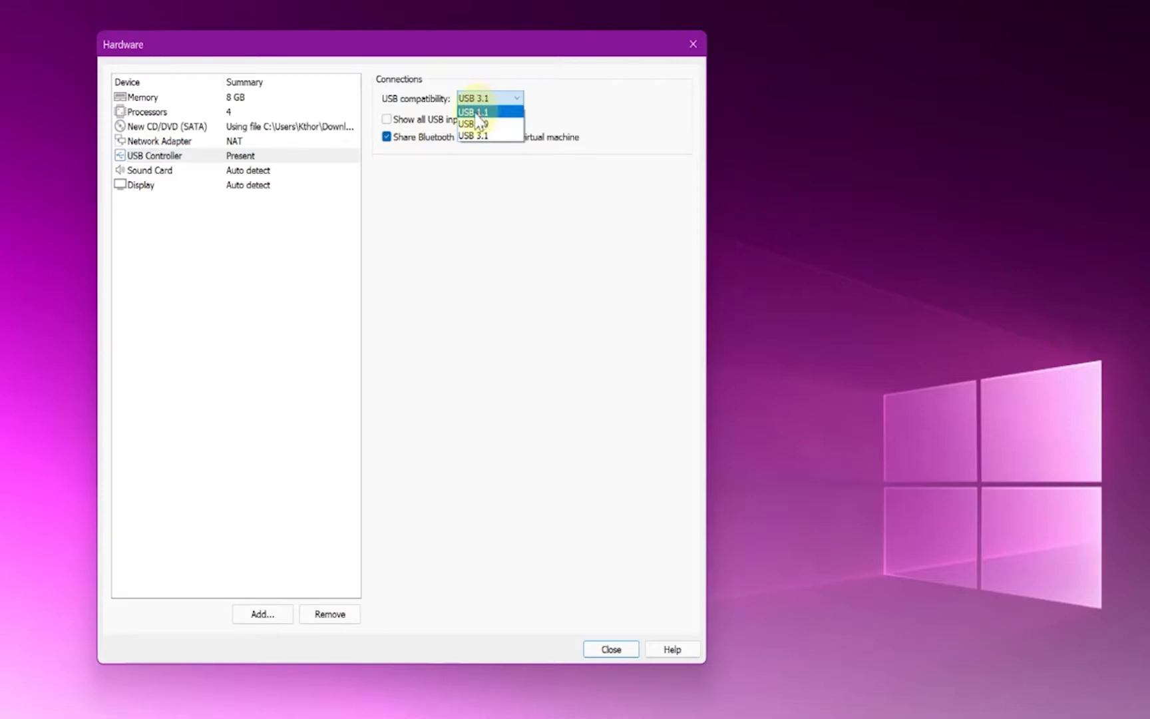
{"action": "left_click", "coordinate": [480, 120]}
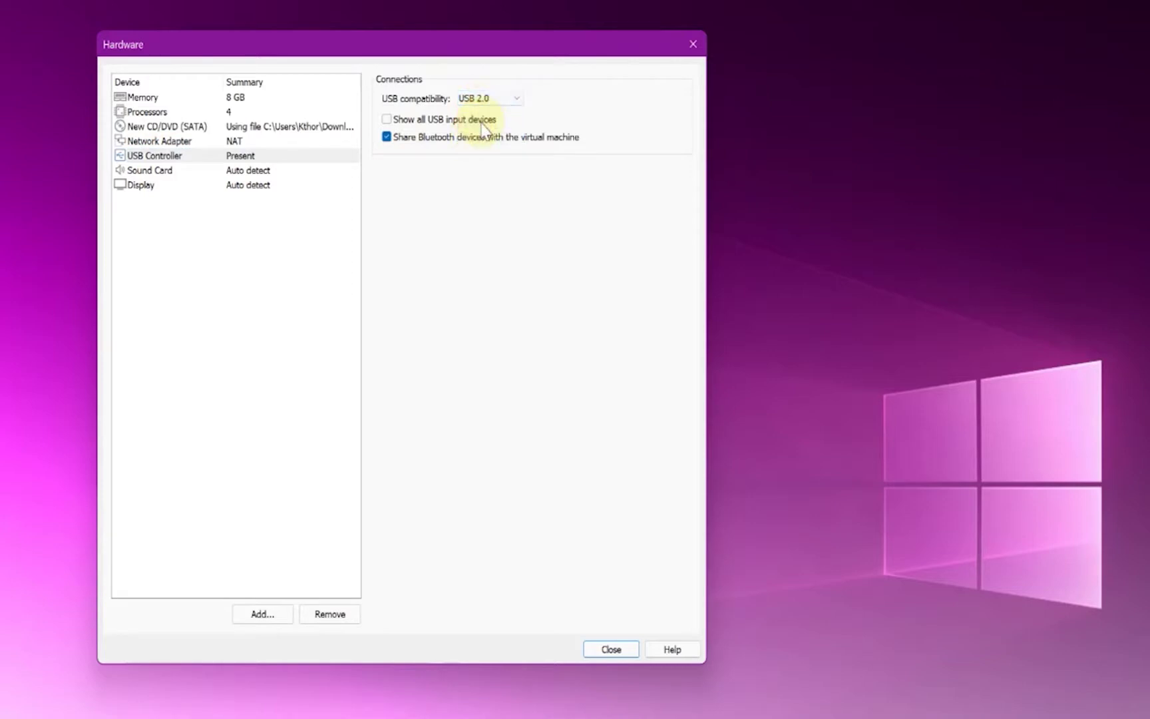
{"action": "left_click", "coordinate": [387, 119]}
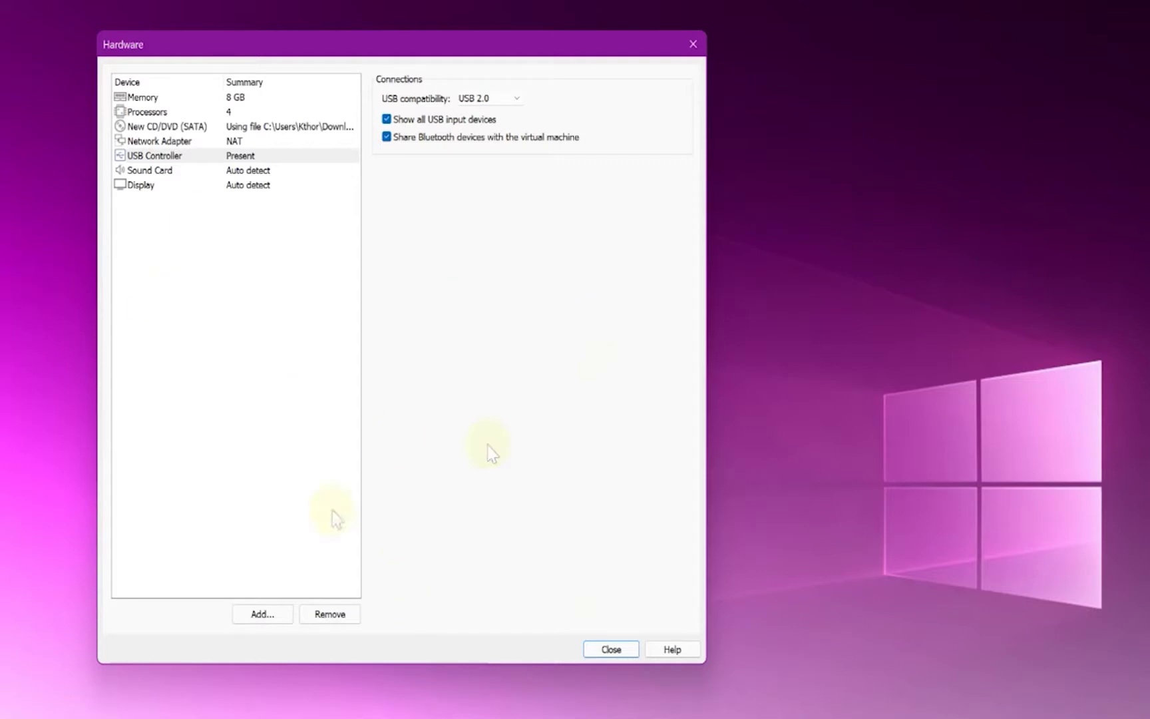
Close the hardware settings and finish creating the macOS 11.4 virtual machine.
{"action": "left_click", "coordinate": [611, 650]}
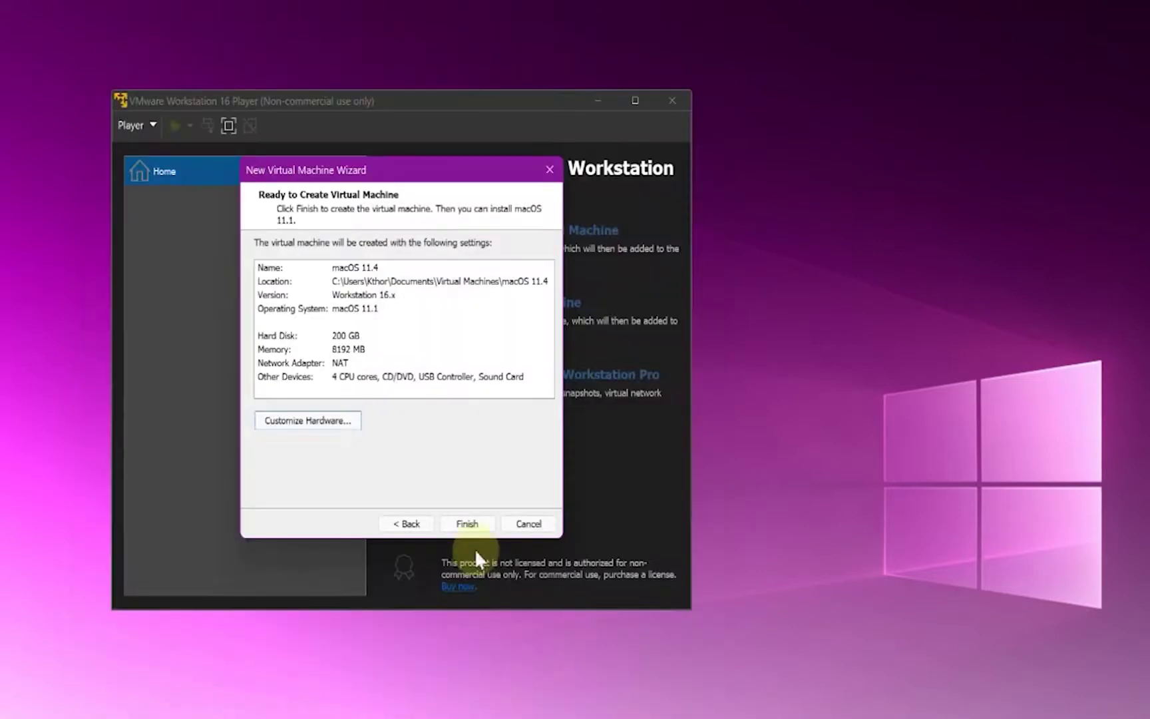
{"action": "left_click", "coordinate": [345, 379]}
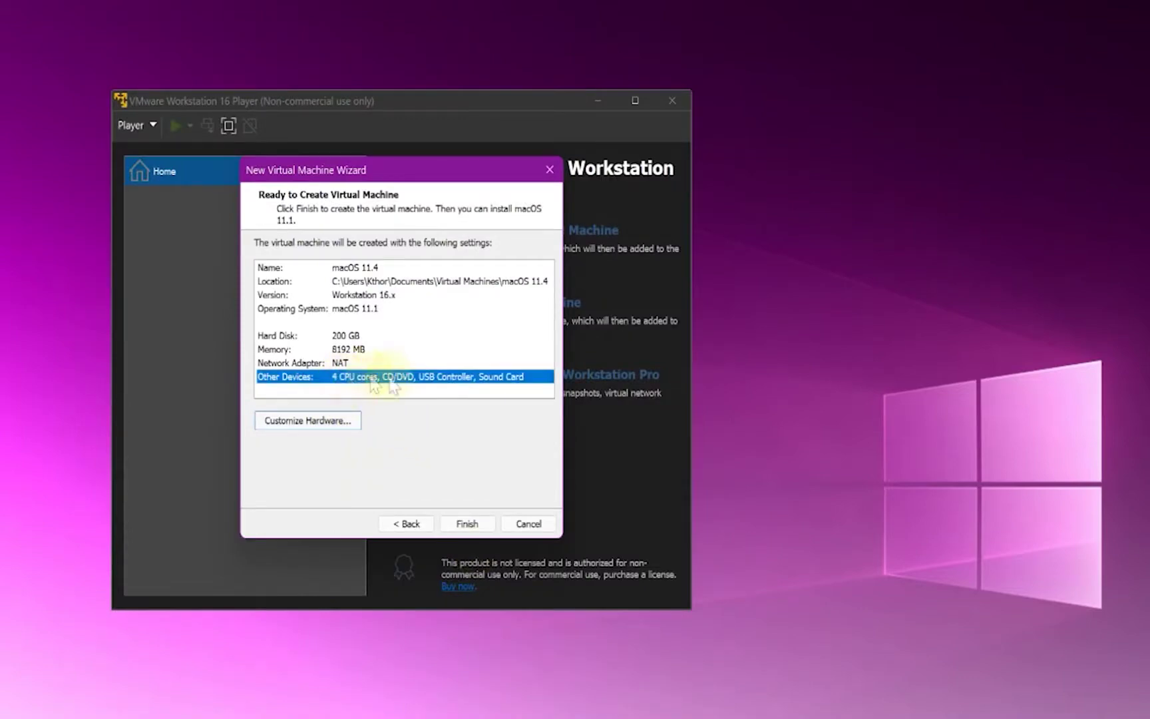
{"action": "left_click", "coordinate": [468, 524]}
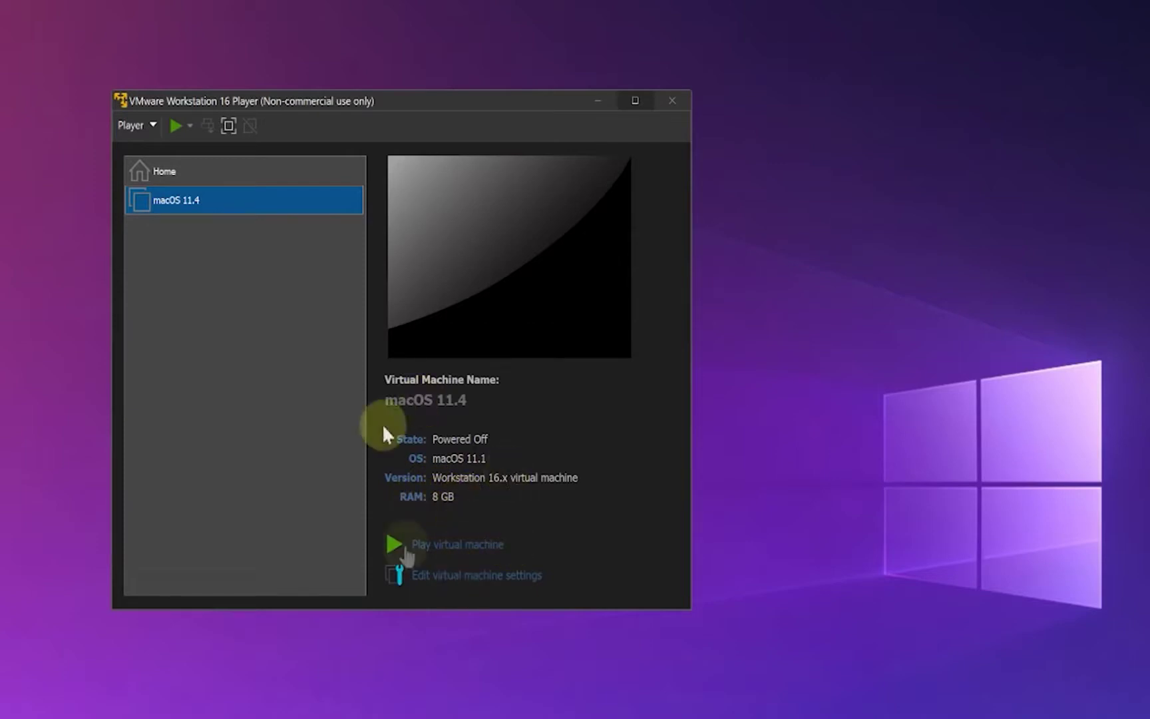
Close VMware Workstation 16 Player and dismiss the desktop's context menu.
{"action": "left_click", "coordinate": [478, 589]}
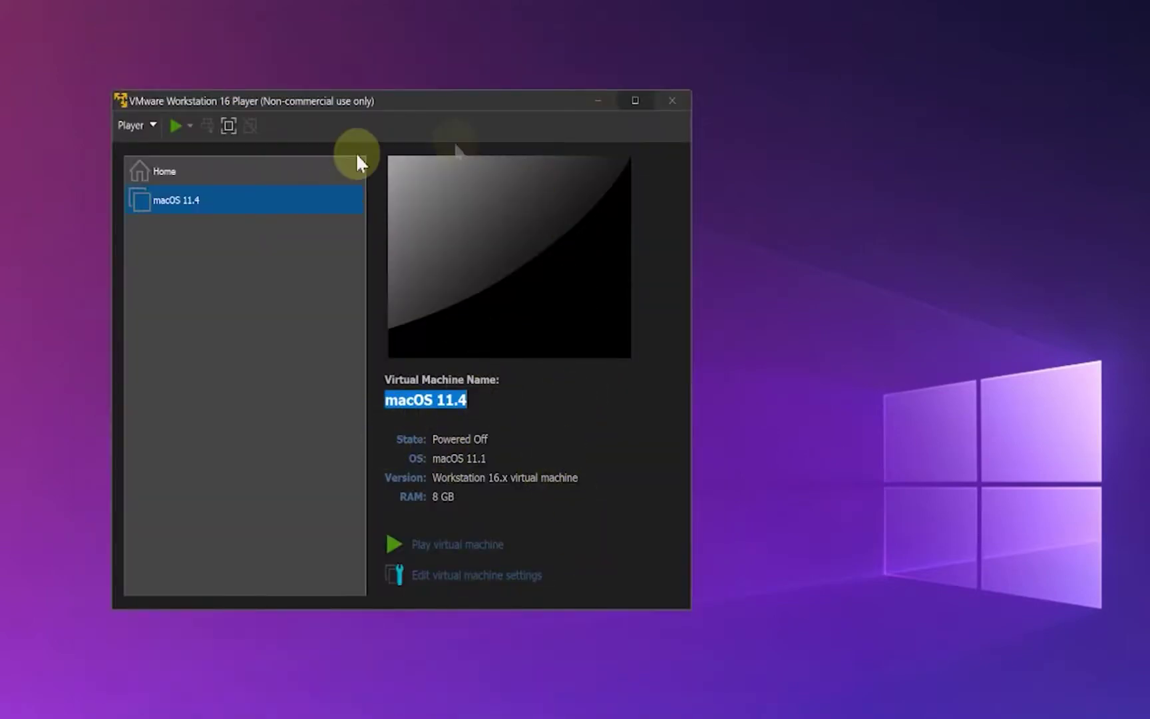
{"action": "left_click", "coordinate": [674, 99]}
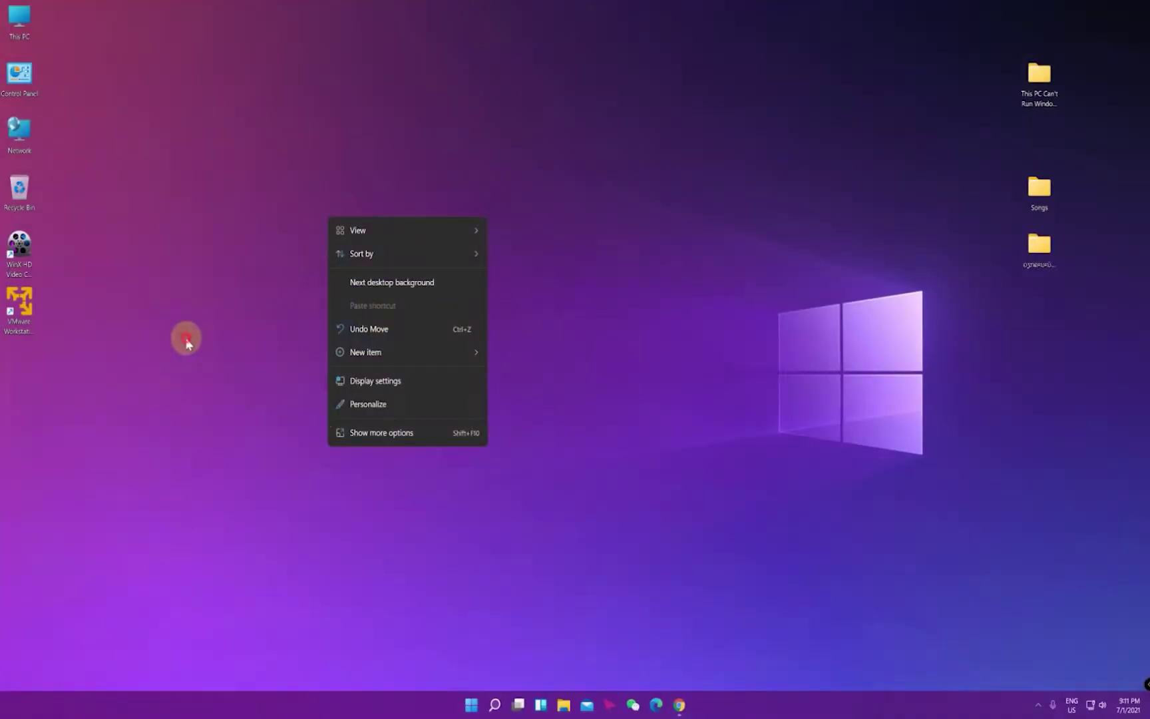
{"action": "left_click", "coordinate": [186, 339]}
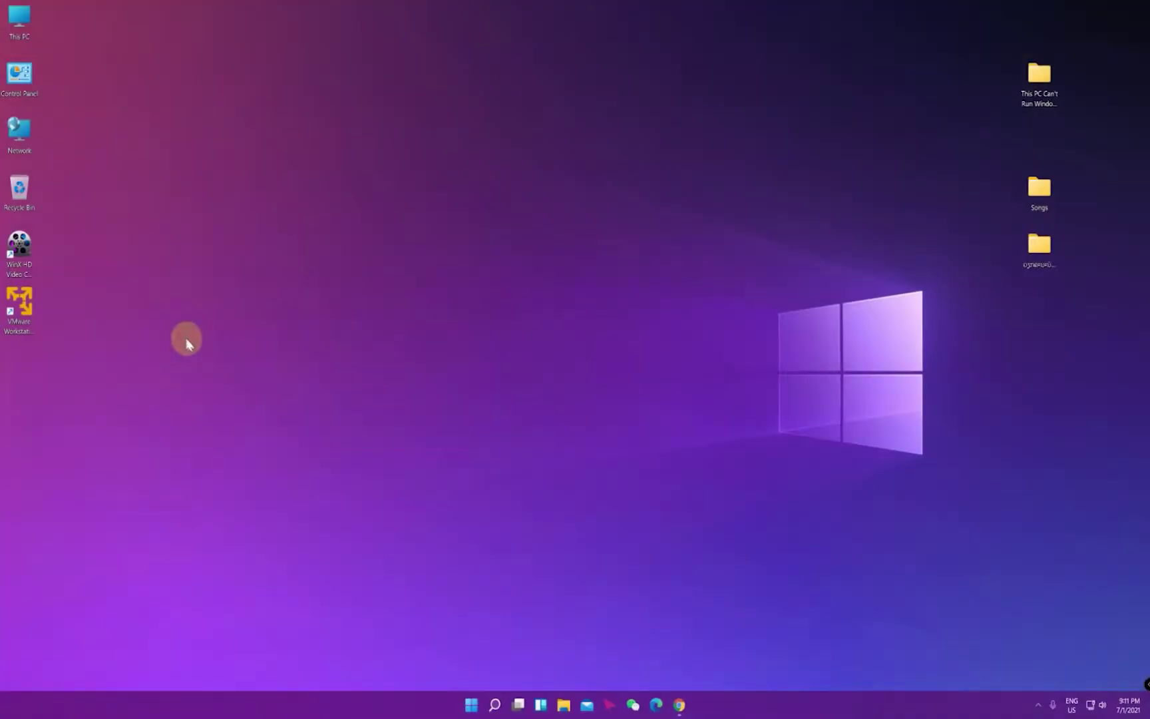
Open the macOS 11.4 folder inside Virtual Machines in the Documents library.
{"action": "left_click", "coordinate": [559, 706]}
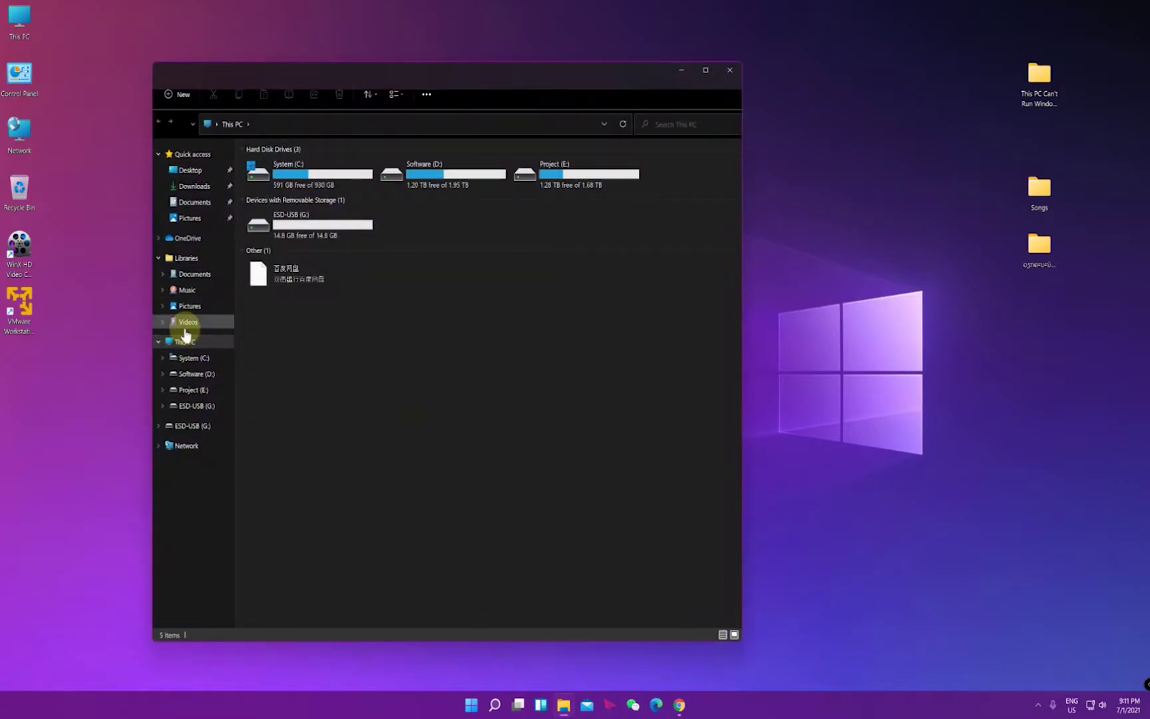
{"action": "left_click", "coordinate": [195, 275]}
{"action": "left_click", "coordinate": [296, 400]}
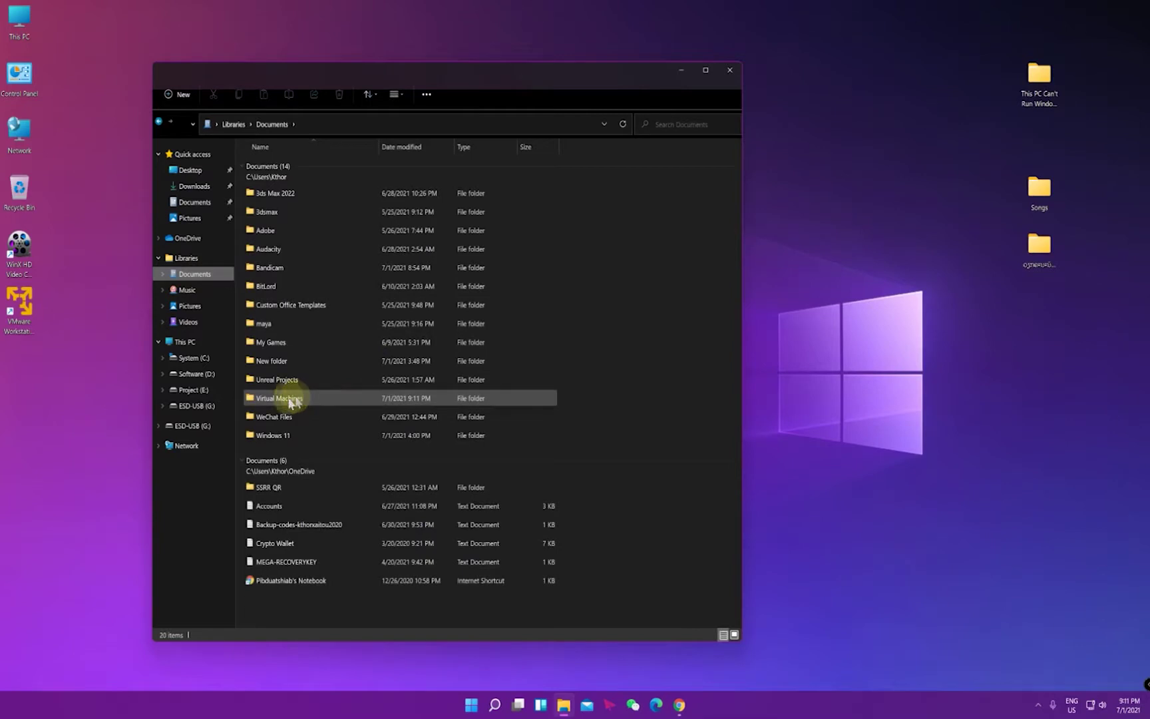
{"action": "left_click", "coordinate": [275, 402]}
{"action": "double_click", "coordinate": [283, 400]}
{"action": "double_click", "coordinate": [268, 166]}
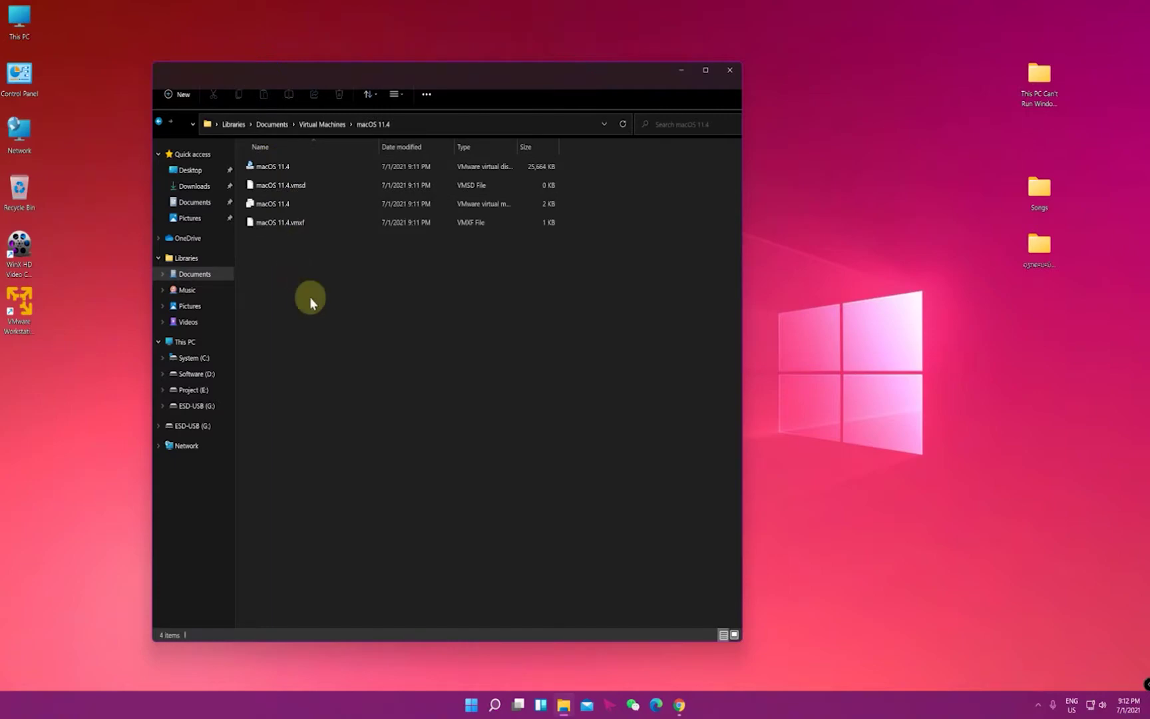
Open the macOS 11.4 virtual machine configuration file in Notepad.
{"action": "left_click", "coordinate": [268, 205]}
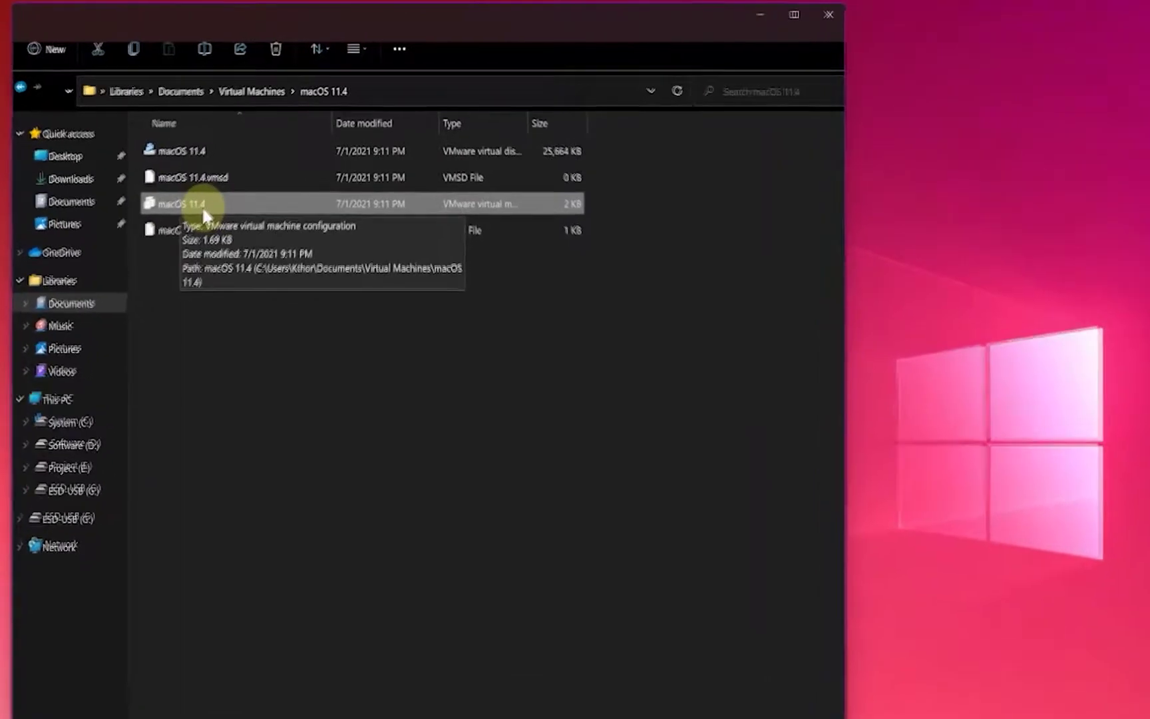
{"action": "right_click", "coordinate": [202, 208]}
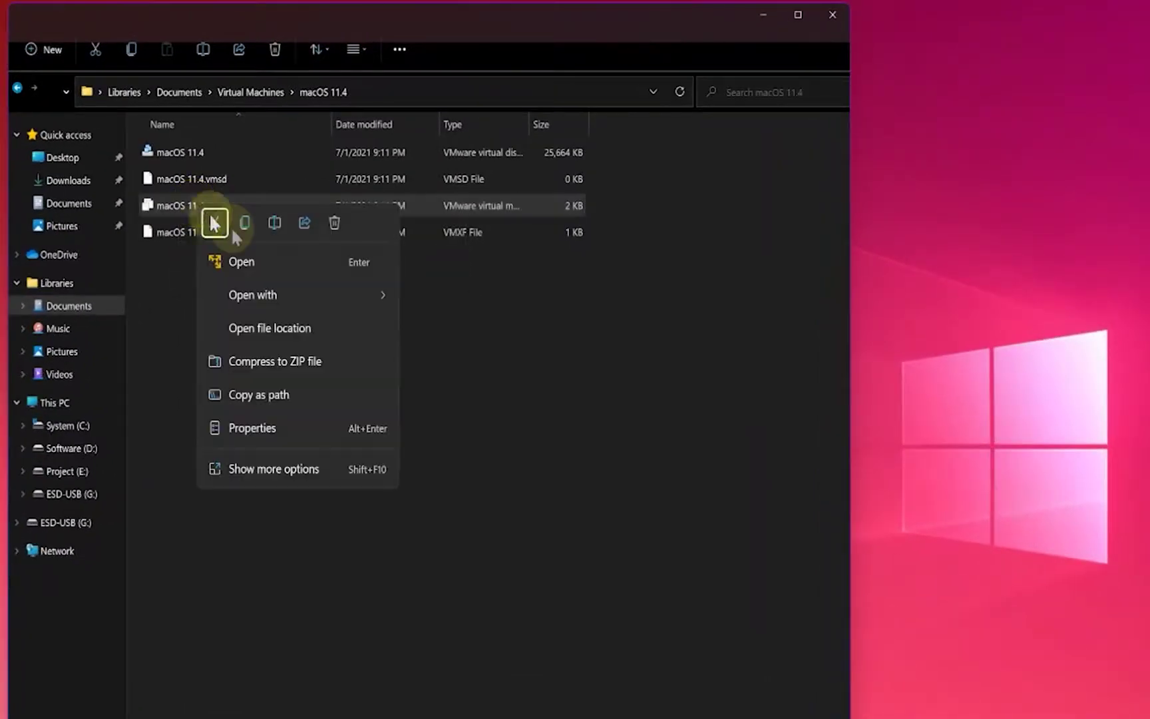
{"action": "mouse_move", "coordinate": [374, 297]}
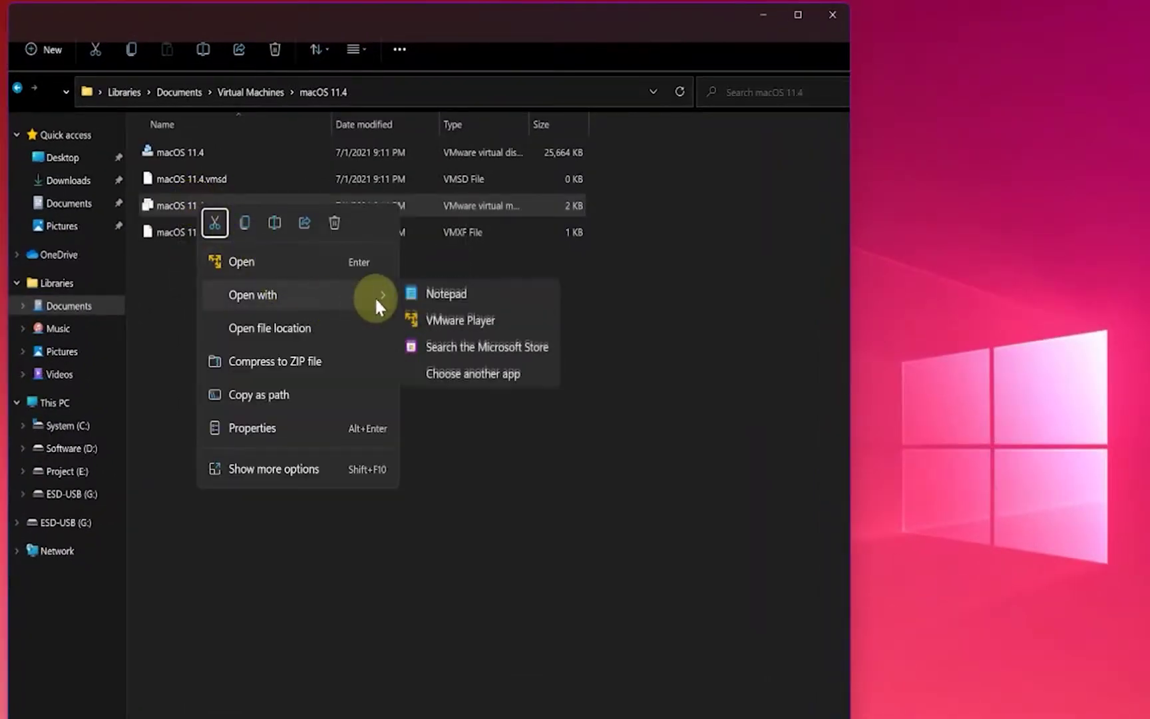
{"action": "left_click", "coordinate": [447, 295]}
Return to File Explorer and open the nested macOS Big Sur 11.4 Package folder in Downloads.
{"action": "left_click", "coordinate": [784, 361]}
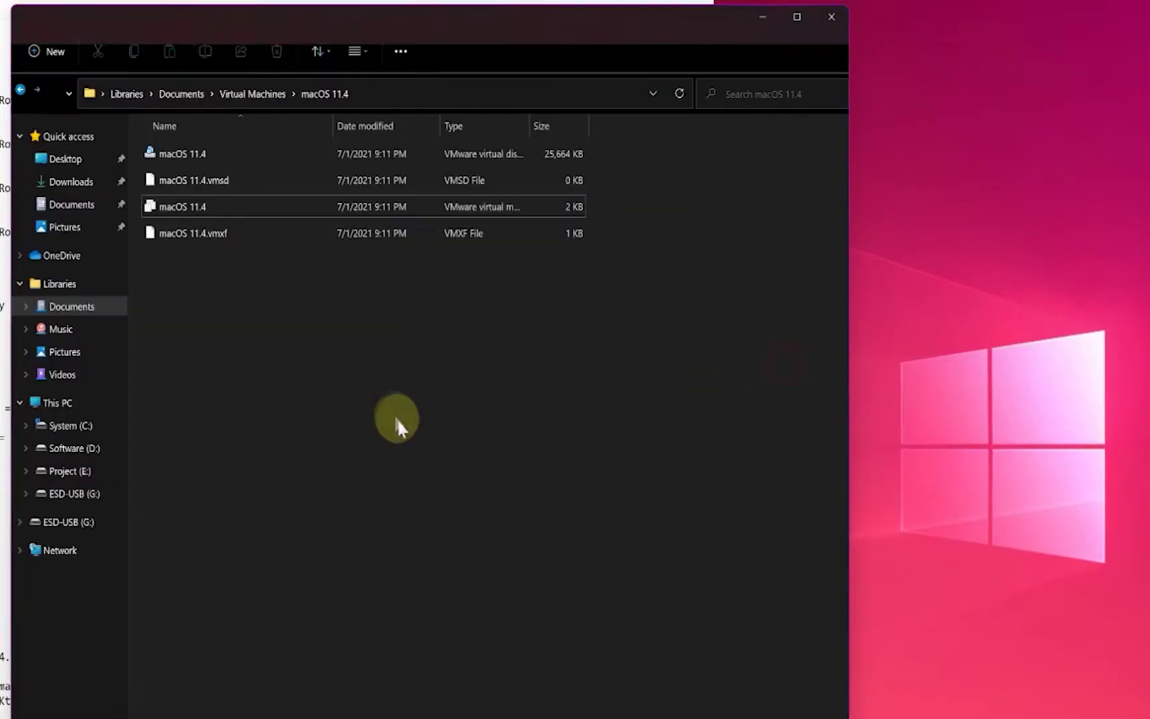
{"action": "left_click_drag", "start_coordinate": [335, 24], "coordinate": [572, 36]}
{"action": "left_click", "coordinate": [307, 193]}
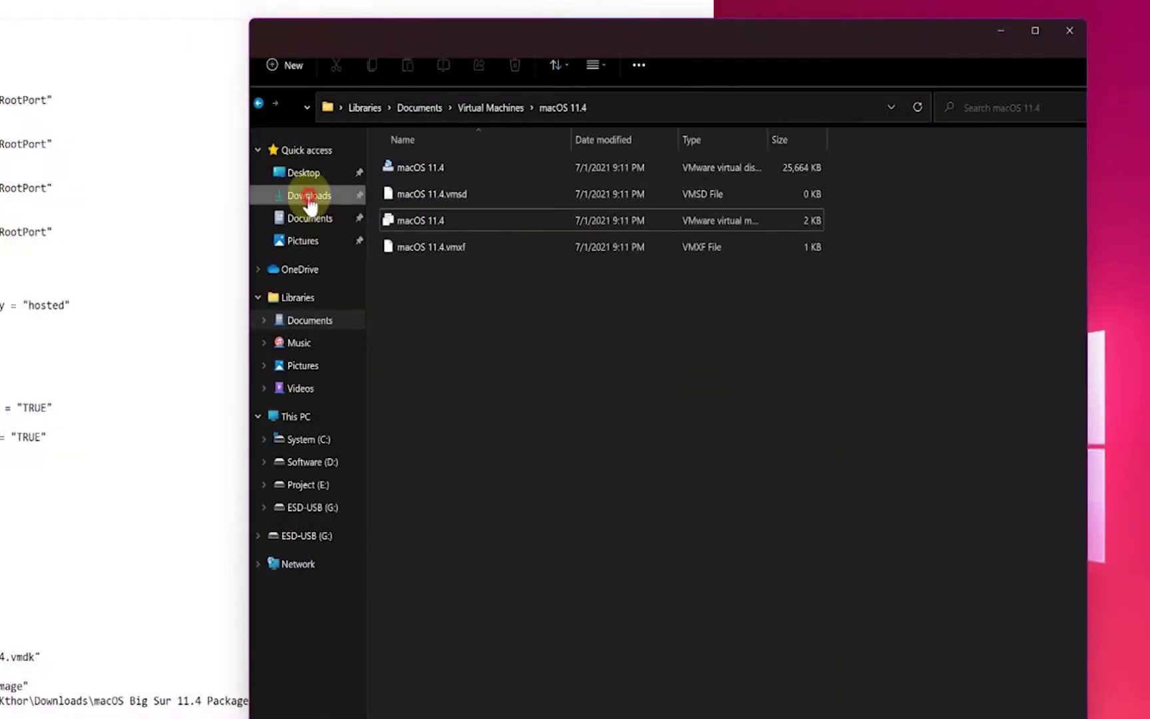
{"action": "double_click", "coordinate": [683, 200]}
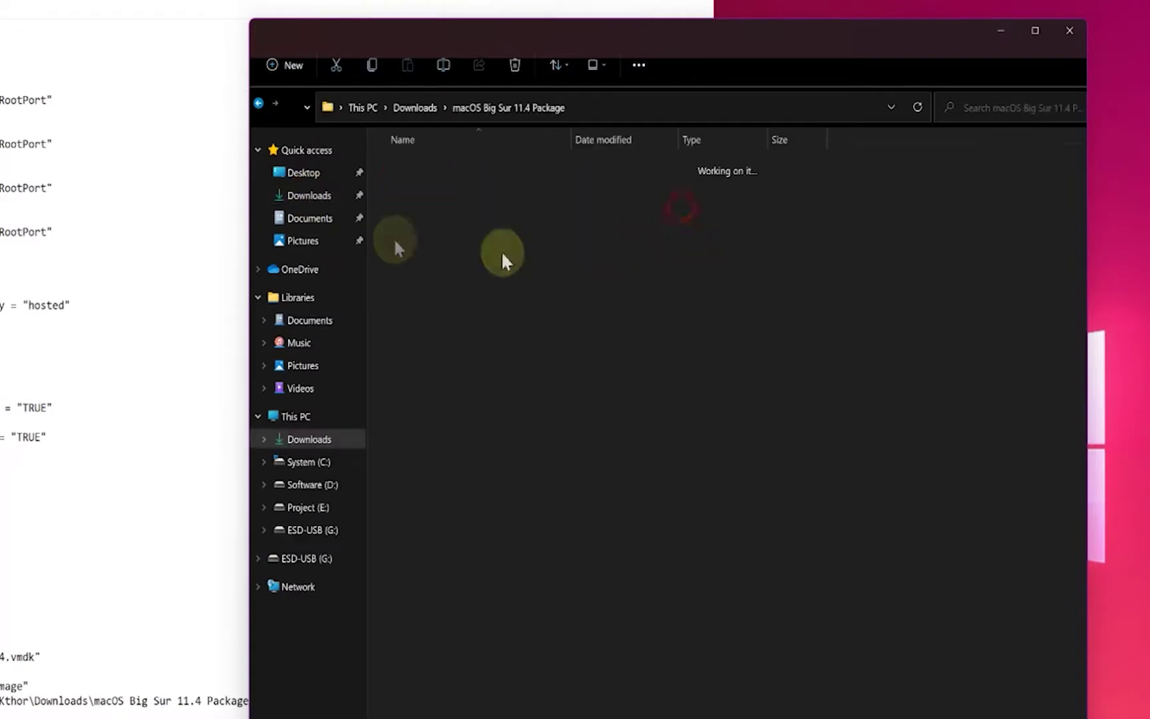
{"action": "double_click", "coordinate": [437, 170]}
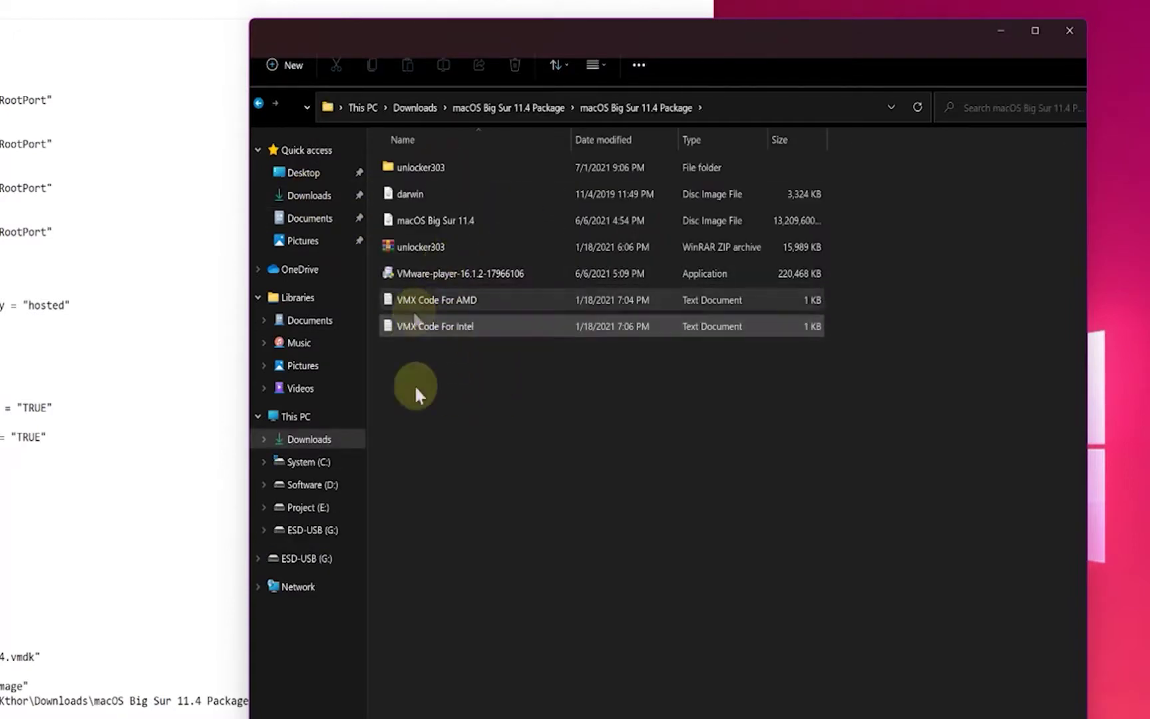
Open the VMX Code For AMD text file and copy all of its lines.
{"action": "left_click_drag", "start_coordinate": [434, 359], "coordinate": [392, 297]}
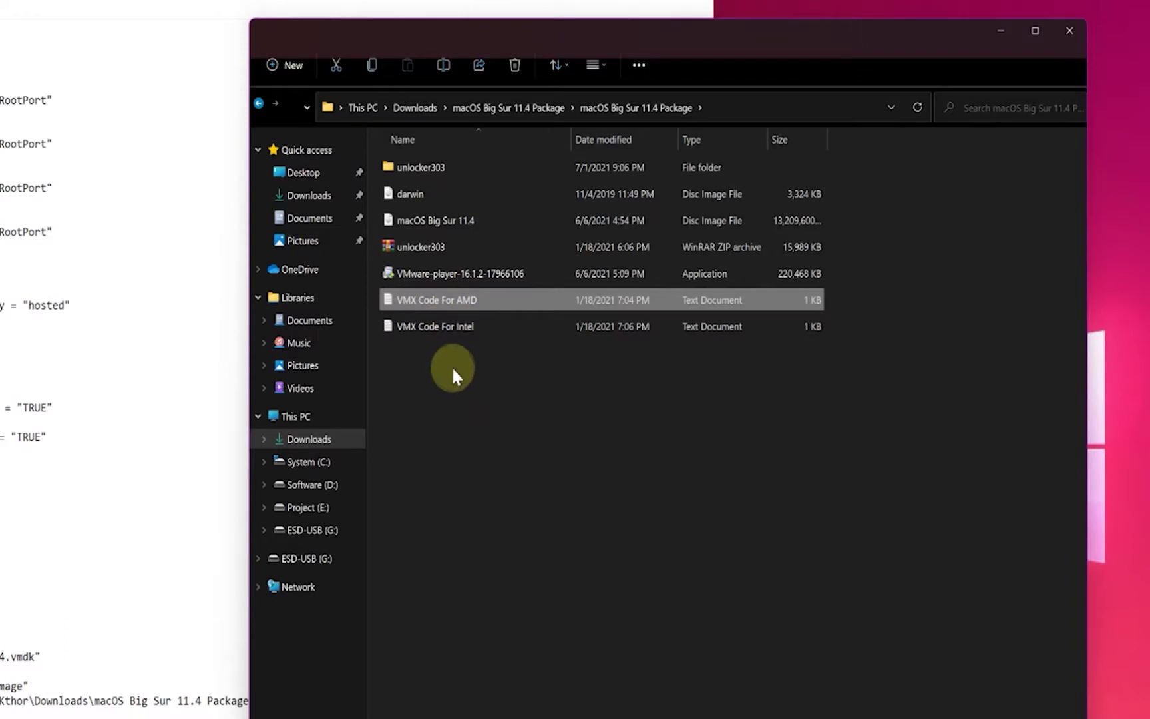
{"action": "left_click", "coordinate": [460, 325]}
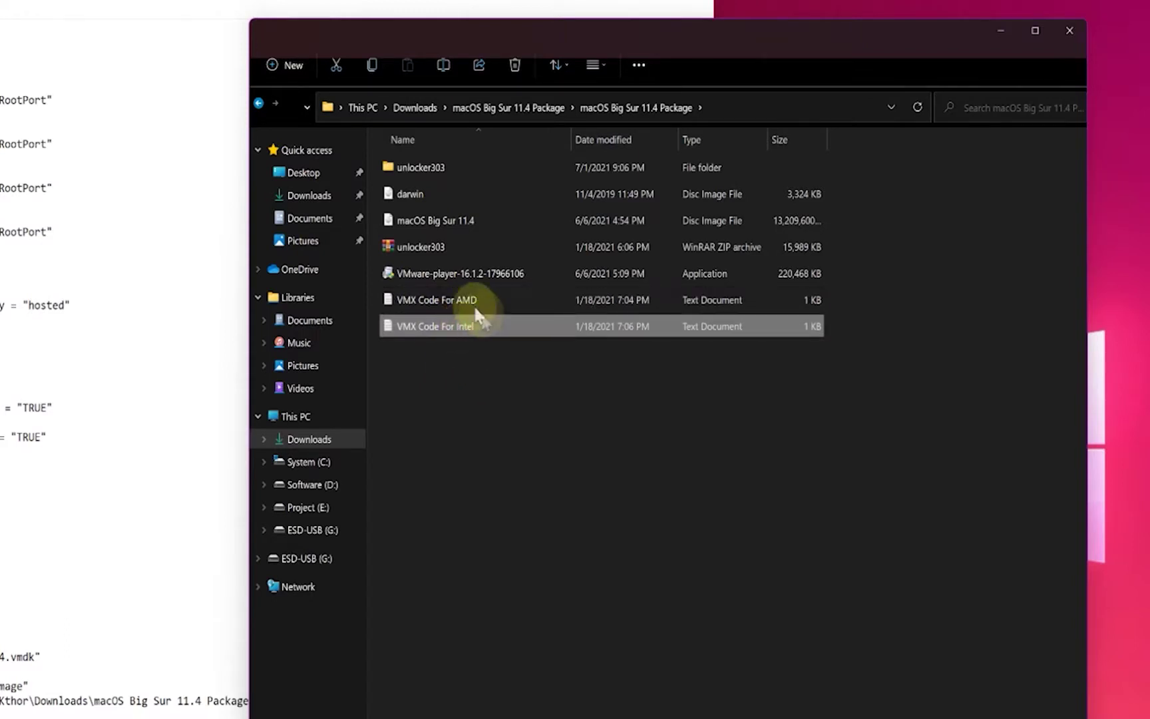
{"action": "left_click", "coordinate": [455, 299]}
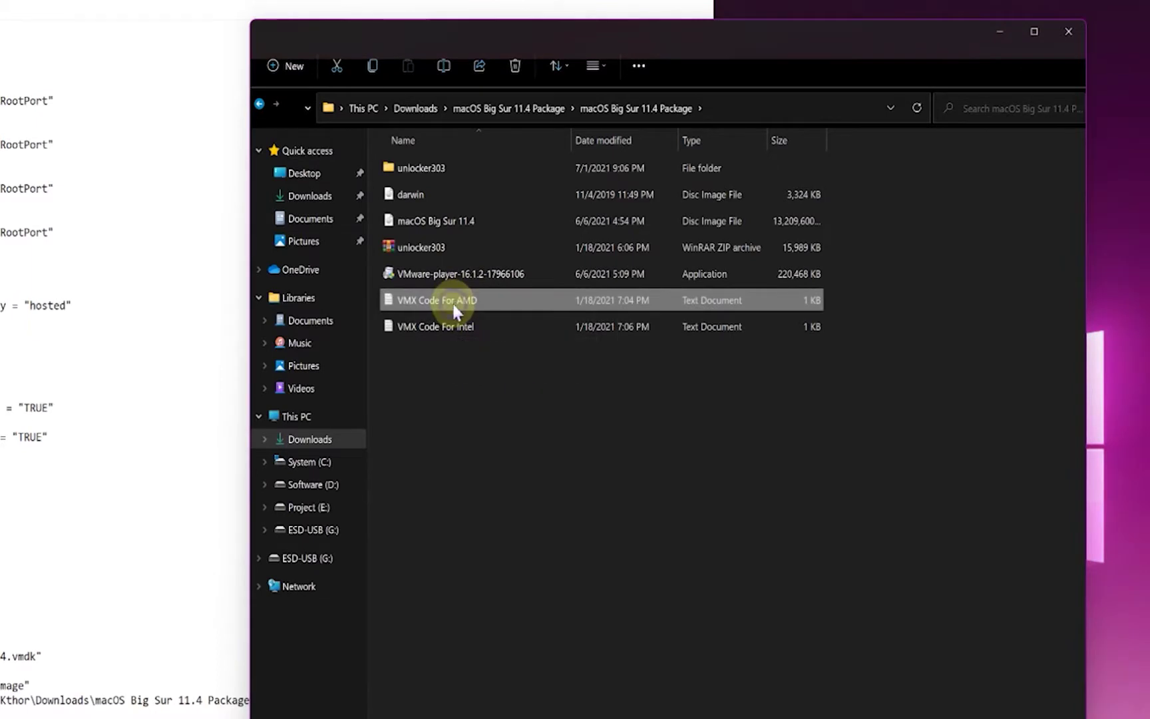
{"action": "right_click", "coordinate": [453, 302]}
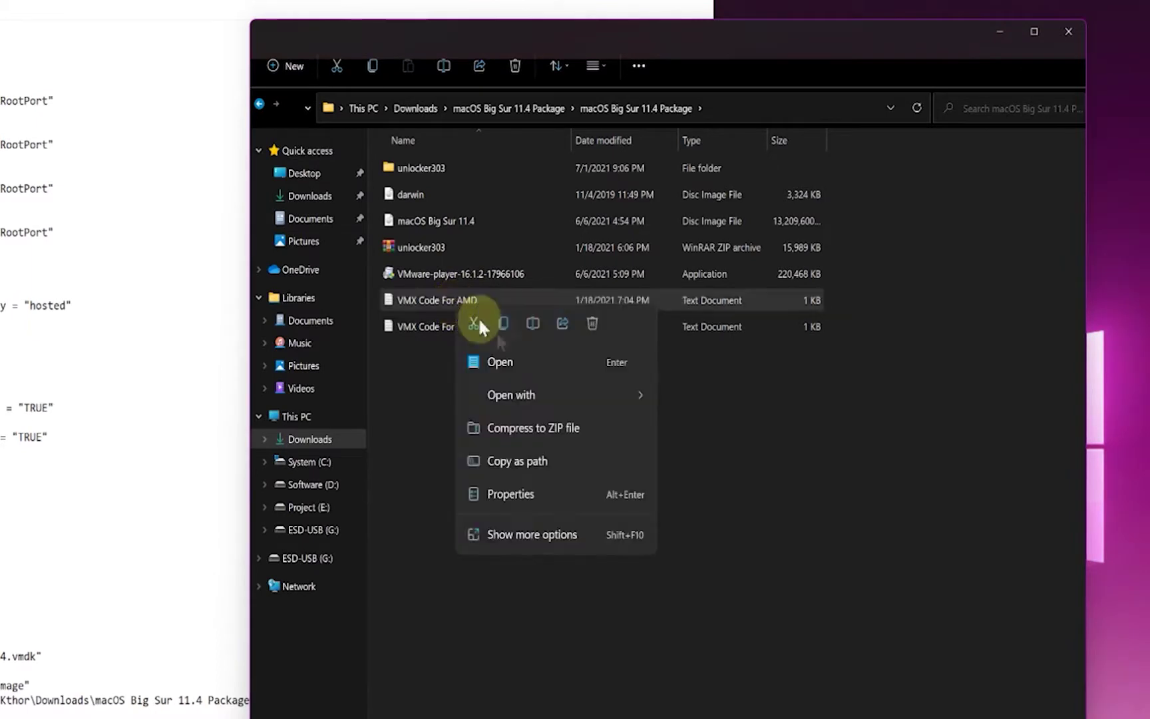
{"action": "left_click", "coordinate": [499, 360]}
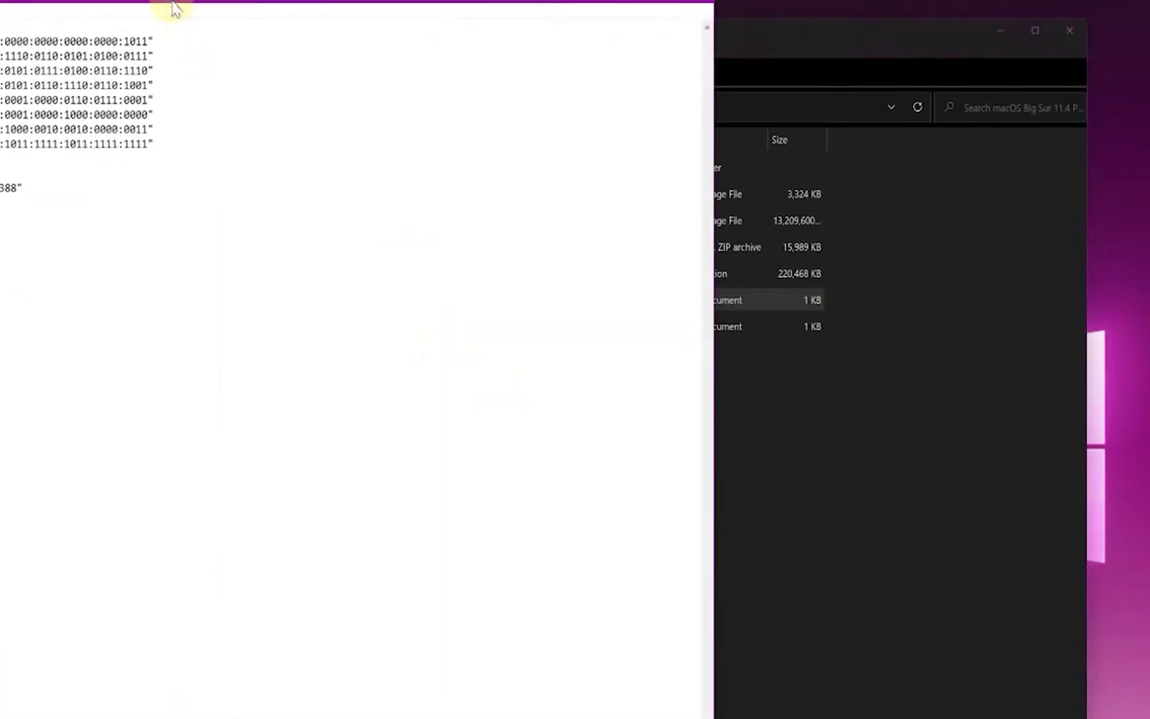
{"action": "left_click_drag", "start_coordinate": [174, 8], "coordinate": [869, 123]}
{"action": "left_click_drag", "start_coordinate": [743, 320], "coordinate": [514, 157]}
{"action": "key", "text": "ctrl+c"}
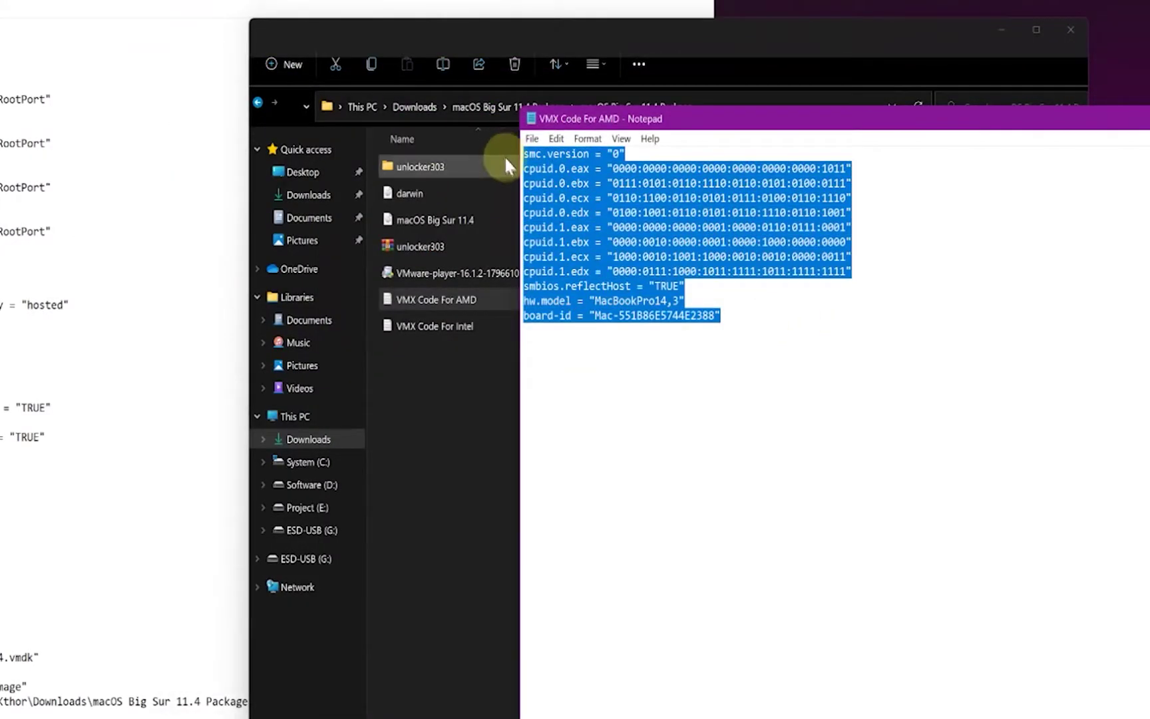
Paste the copied AMD code at the end of the macOS 11.4 configuration file, below the floppy0.present line.
{"action": "left_click", "coordinate": [157, 3]}
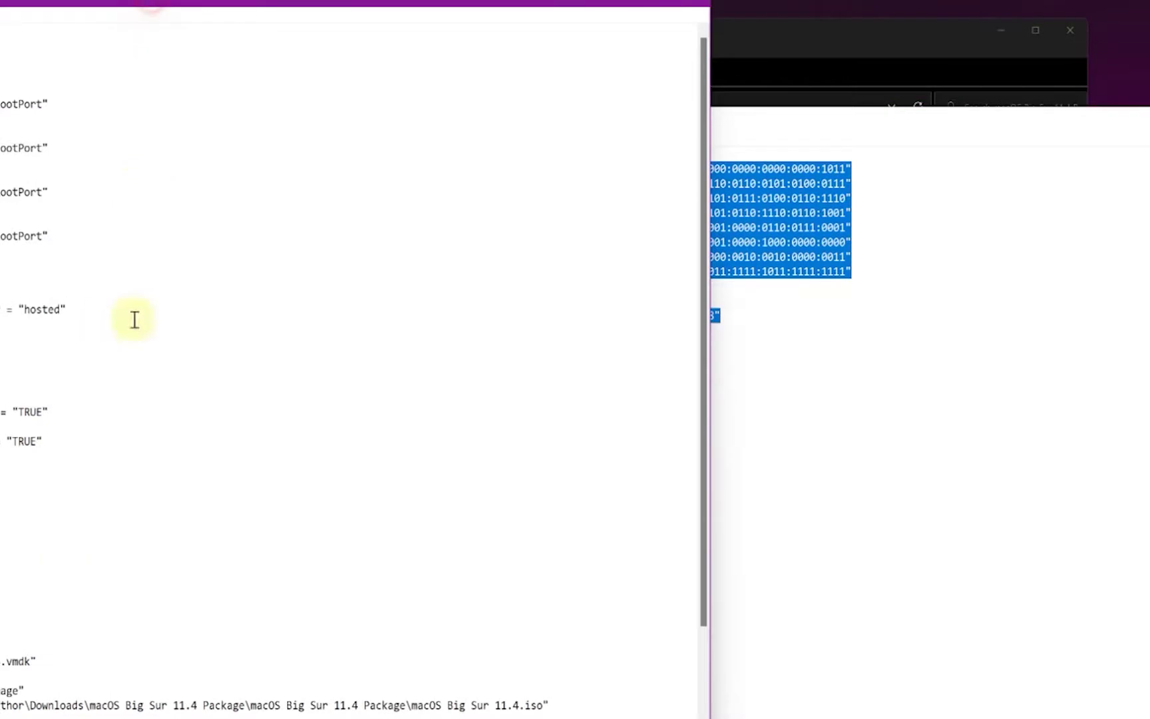
{"action": "scroll", "coordinate": [56, 579], "scroll_direction": "down", "scroll_amount": 3}
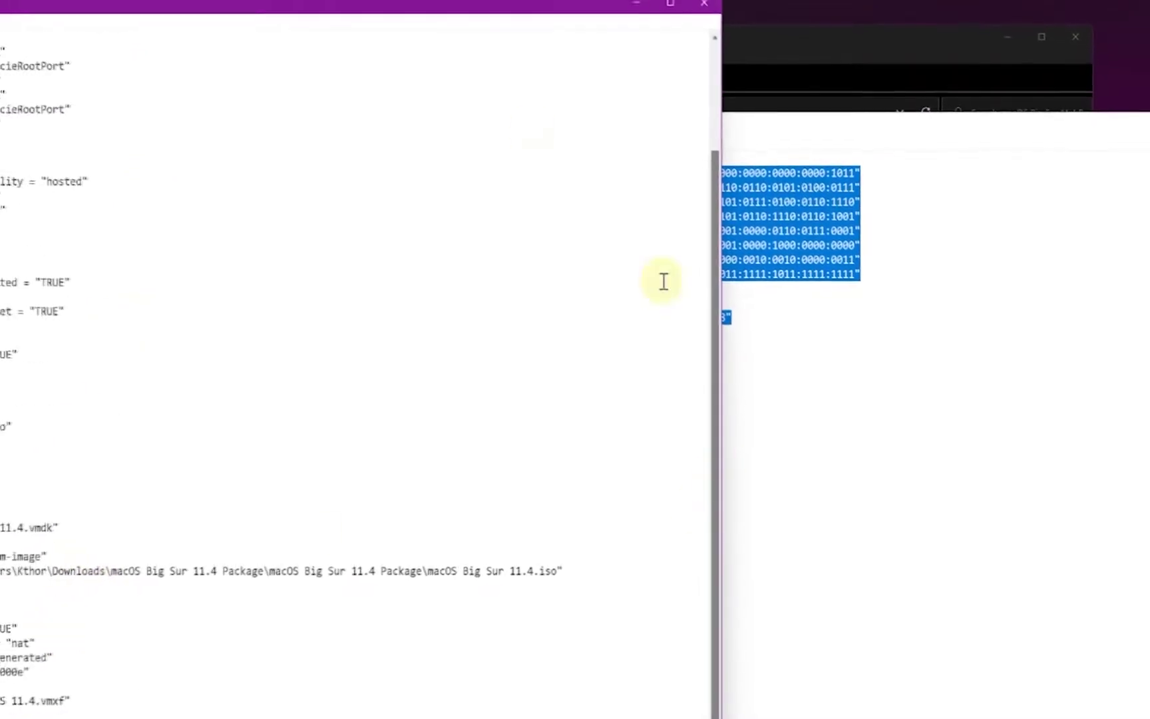
{"action": "left_click_drag", "start_coordinate": [440, 5], "coordinate": [640, 0]}
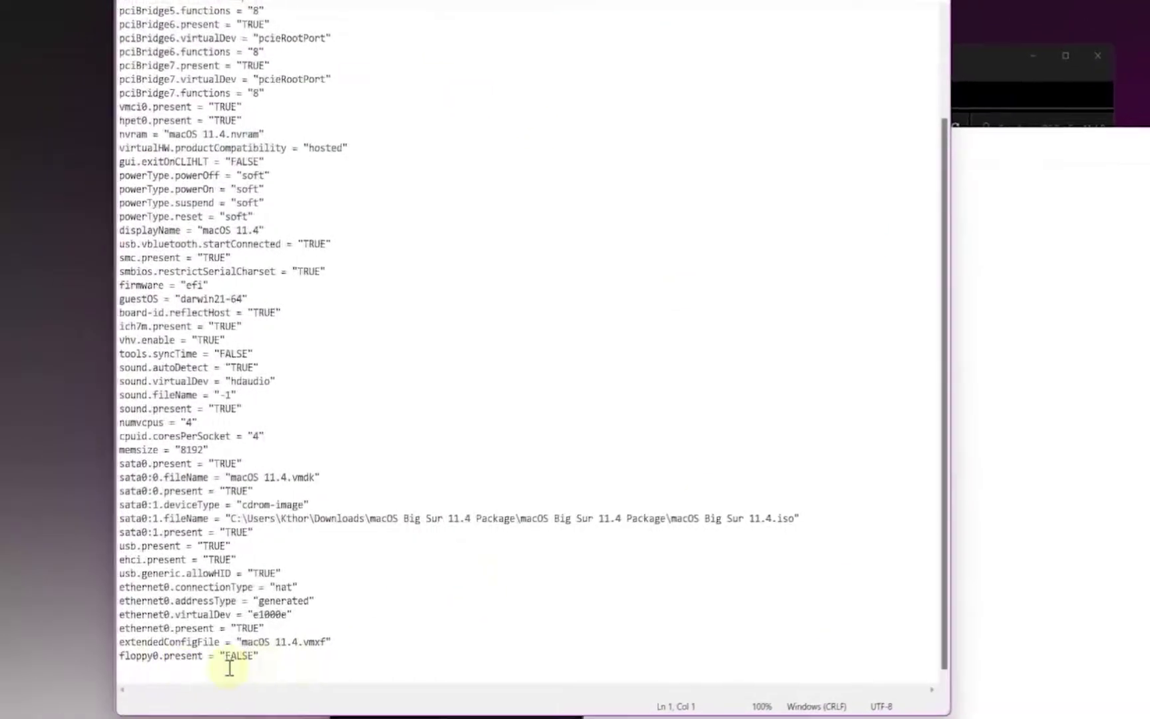
{"action": "left_click", "coordinate": [126, 673]}
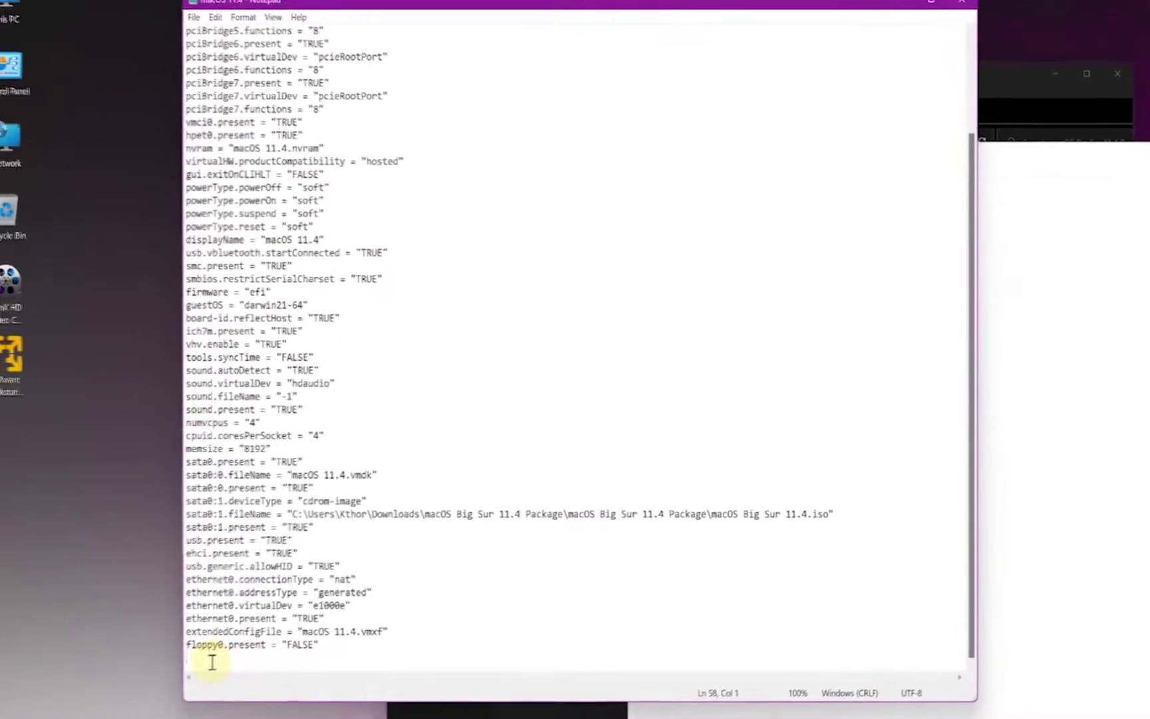
{"action": "key", "text": "ctrl+v"}
Set virtualHW.version to "10" in the macOS 11.4 configuration file and save the file.
{"action": "scroll", "coordinate": [329, 341], "scroll_direction": "up", "scroll_amount": 7}
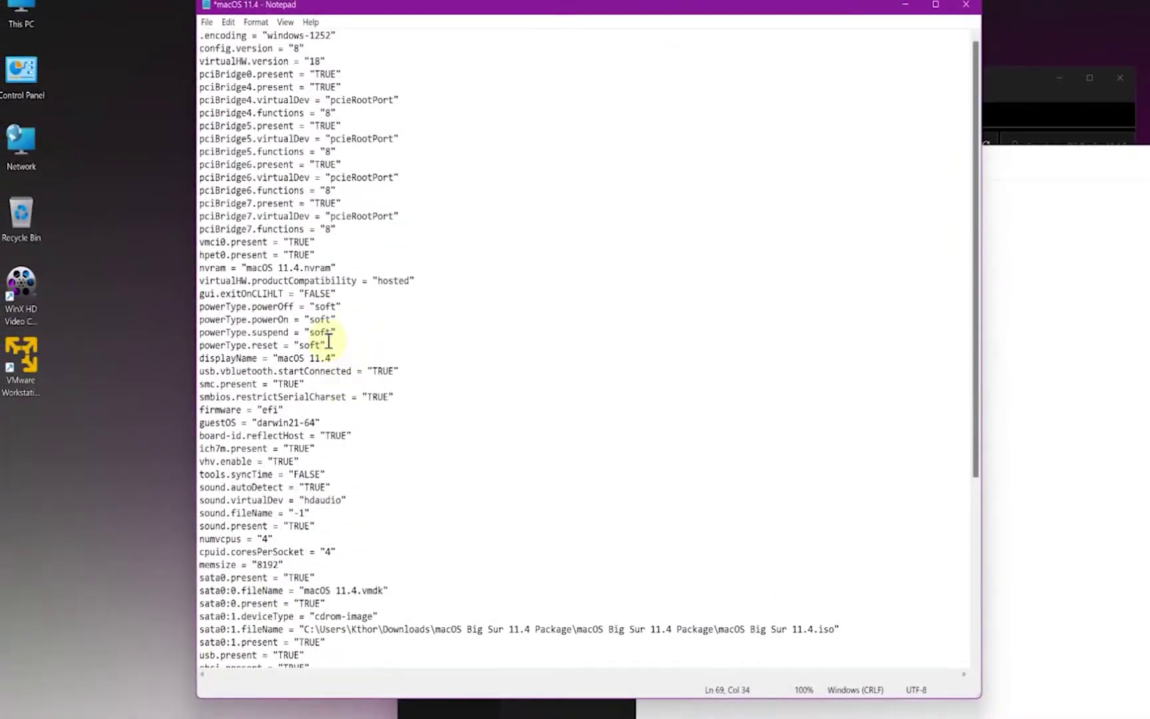
{"action": "left_click", "coordinate": [207, 22]}
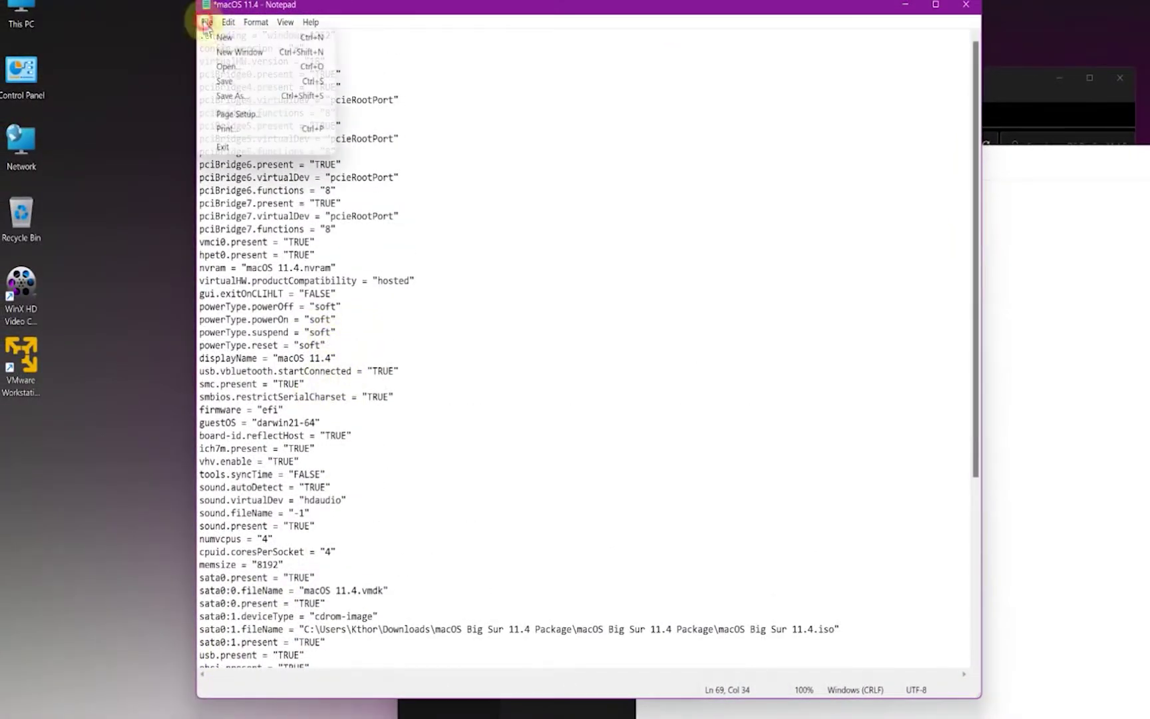
{"action": "left_click", "coordinate": [230, 81]}
{"action": "left_click", "coordinate": [322, 62]}
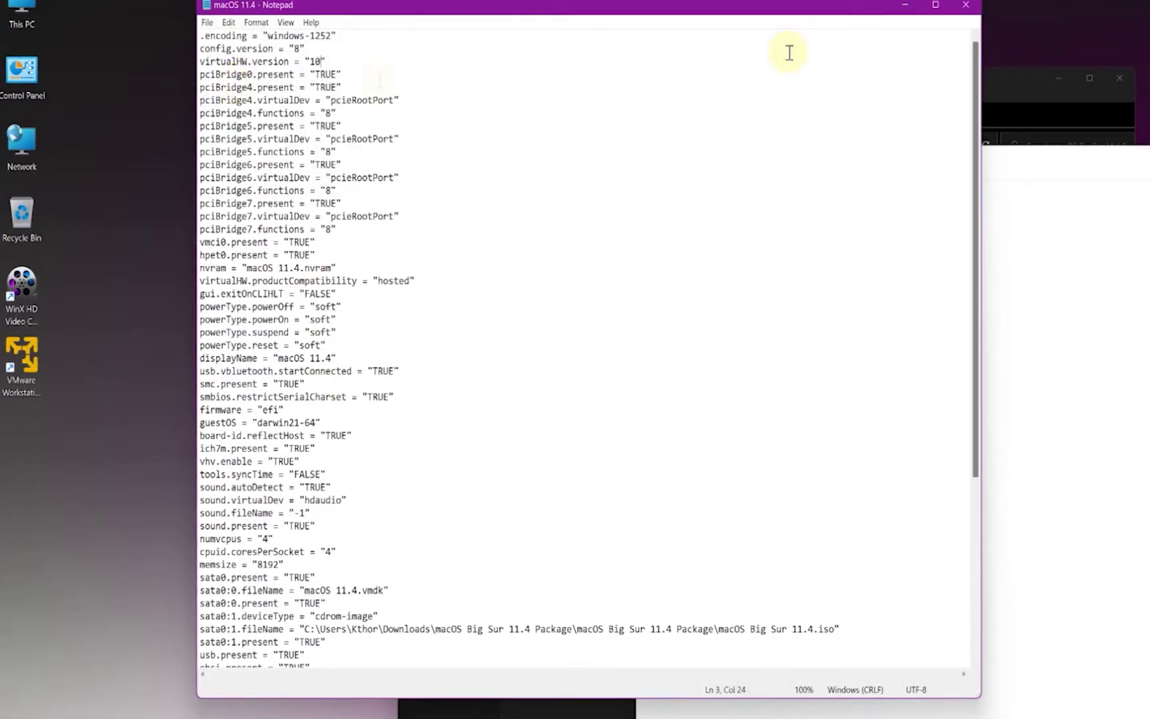
Close both Notepad files and the File Explorer window, returning to a clear desktop.
{"action": "left_click", "coordinate": [964, 8]}
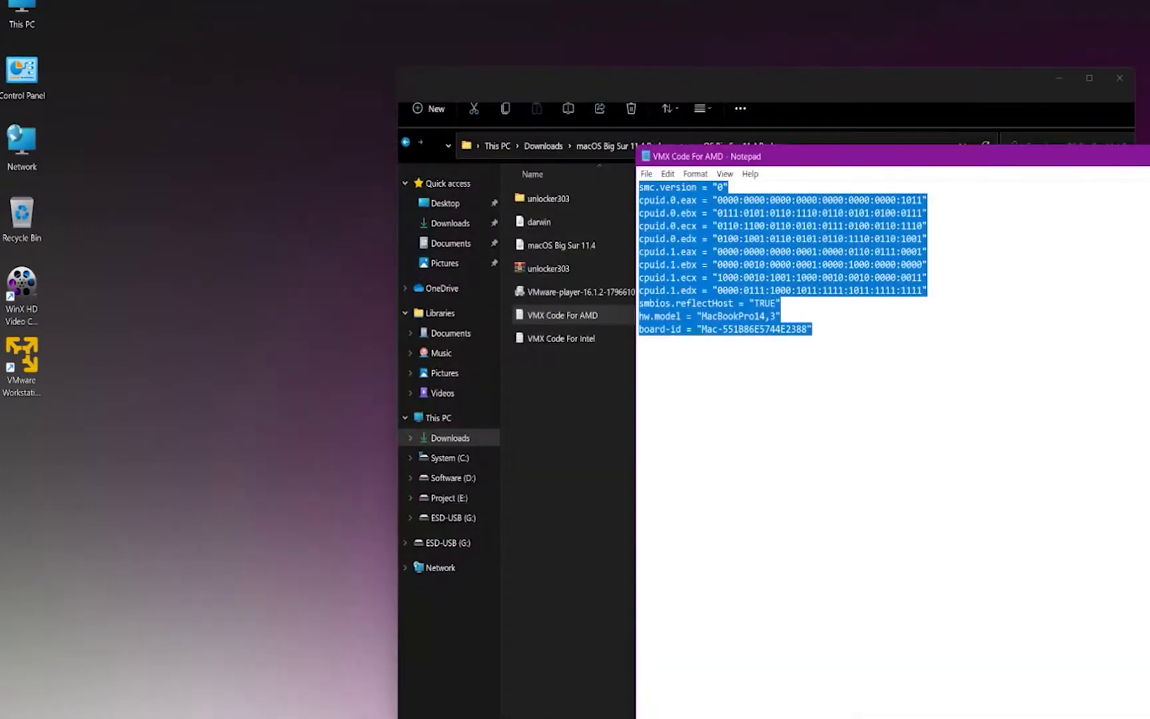
{"action": "left_click", "coordinate": [1149, 156]}
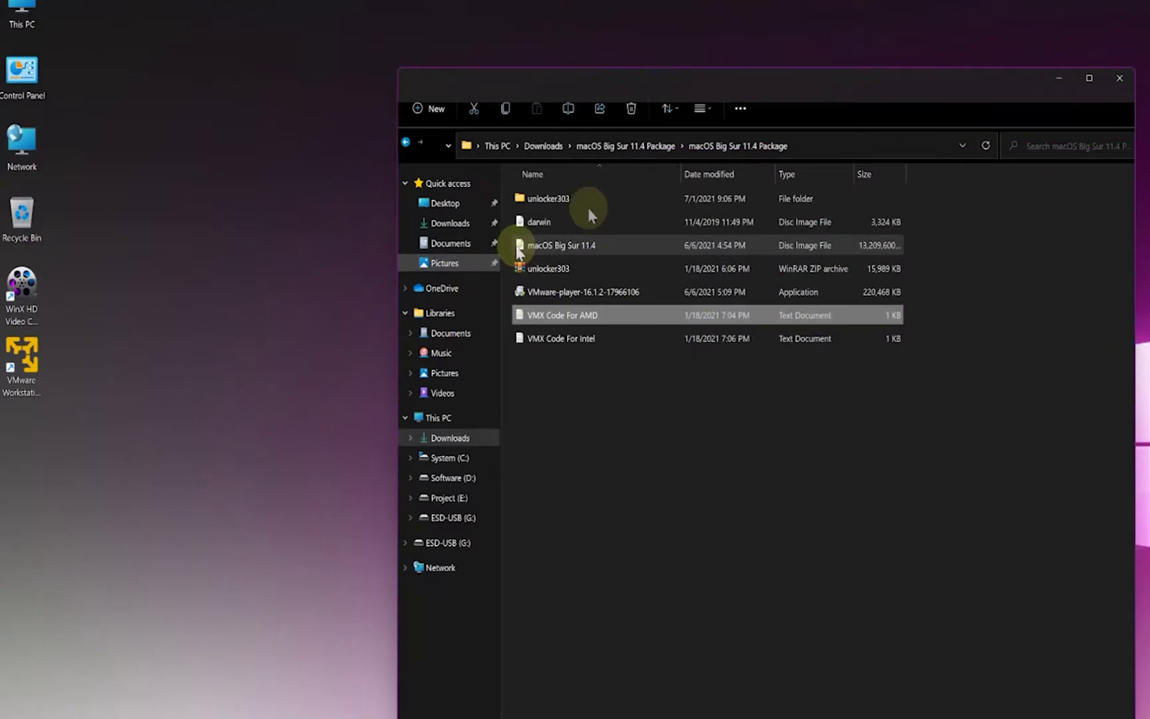
{"action": "left_click", "coordinate": [1119, 78]}
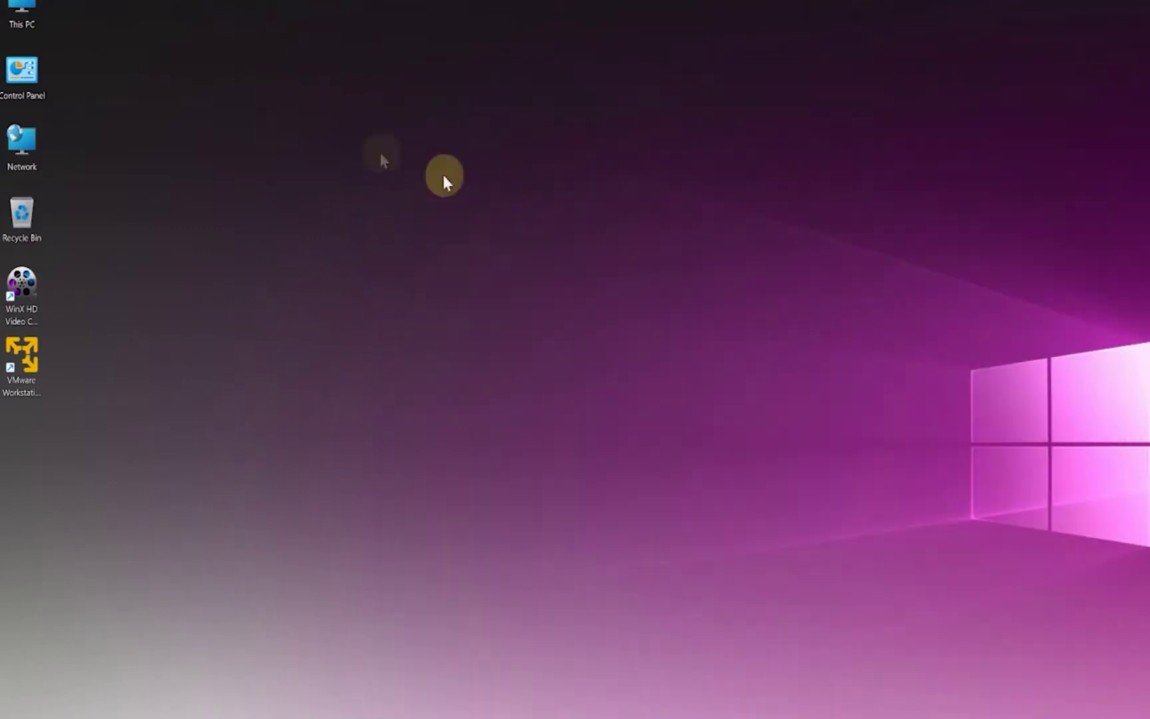
{"action": "right_click", "coordinate": [350, 152]}
{"action": "left_click", "coordinate": [226, 165]}
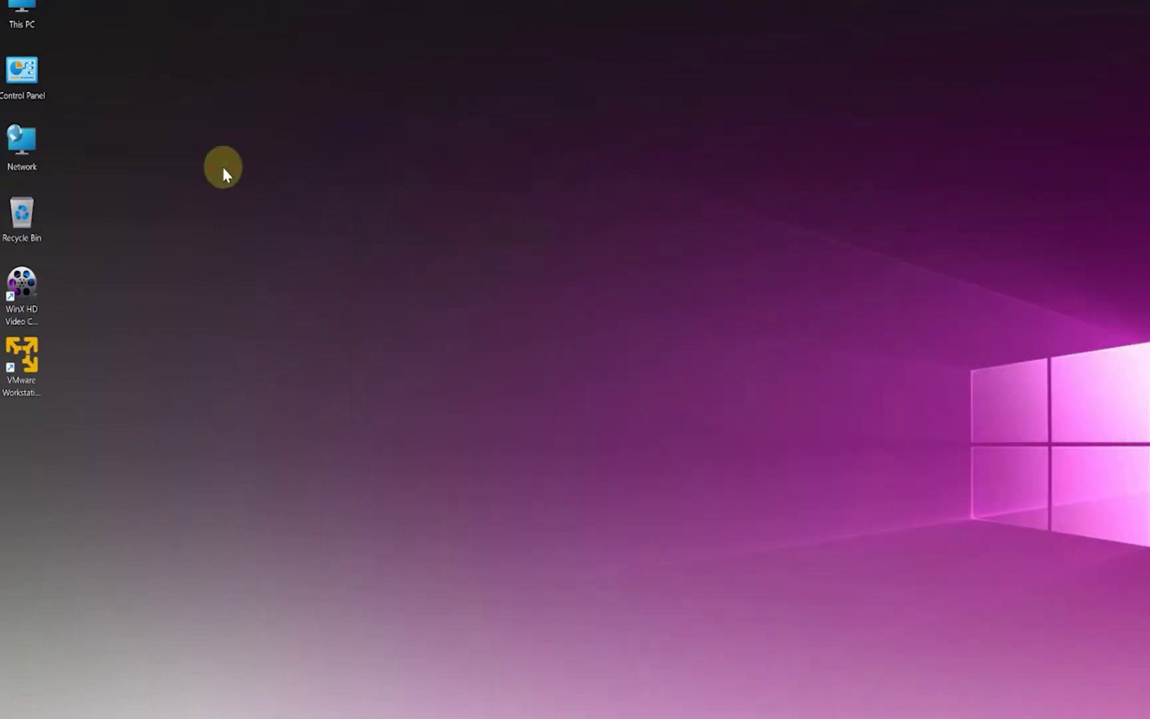
Launch VMware Workstation 16 Player, start the macOS 11.4 virtual machine and show it in full screen.
{"action": "double_click", "coordinate": [21, 356]}
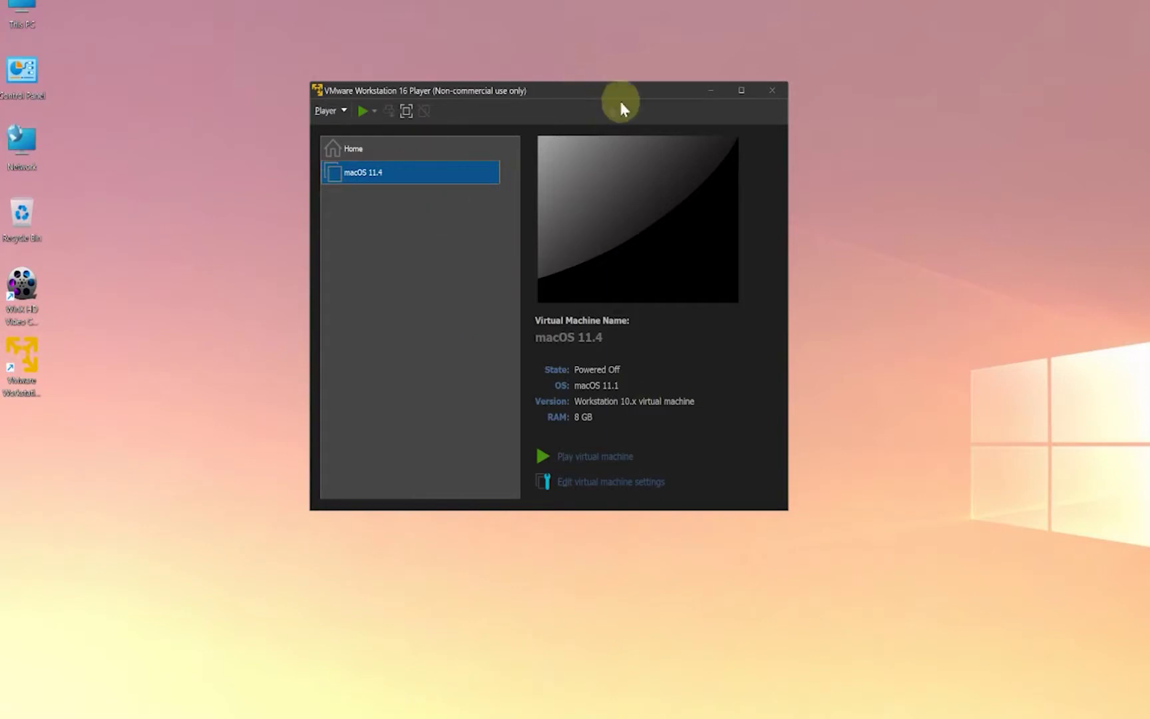
{"action": "left_click", "coordinate": [355, 228]}
{"action": "left_click", "coordinate": [558, 459]}
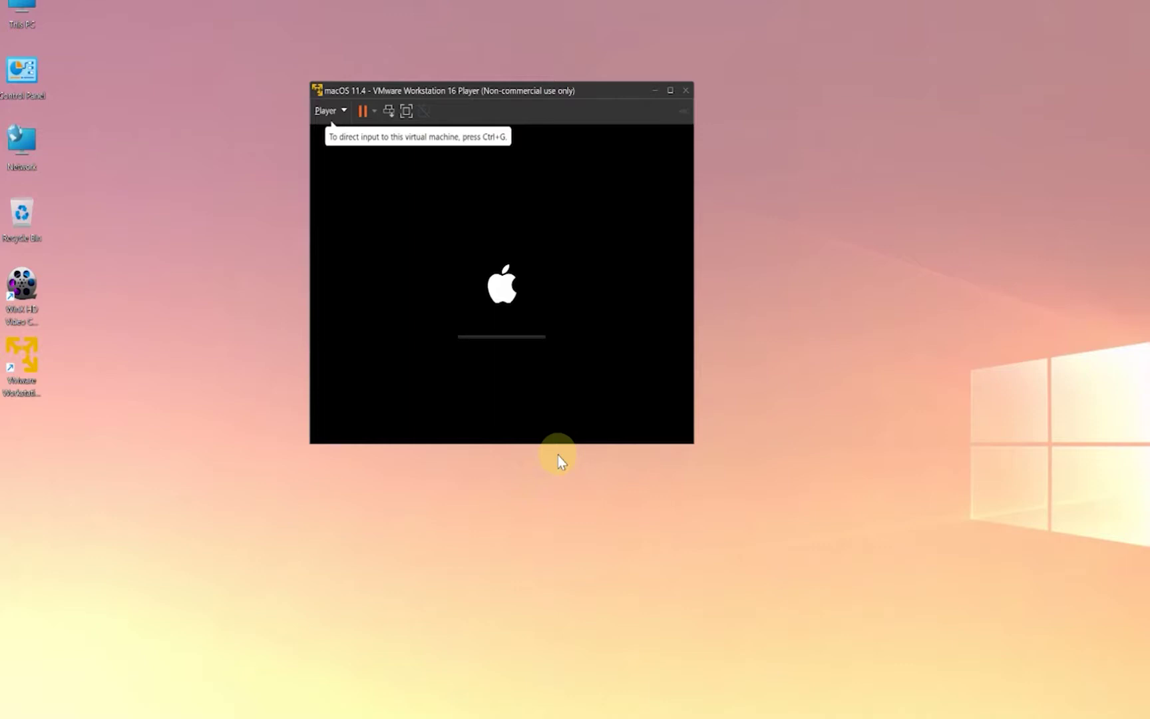
{"action": "left_click", "coordinate": [406, 111]}
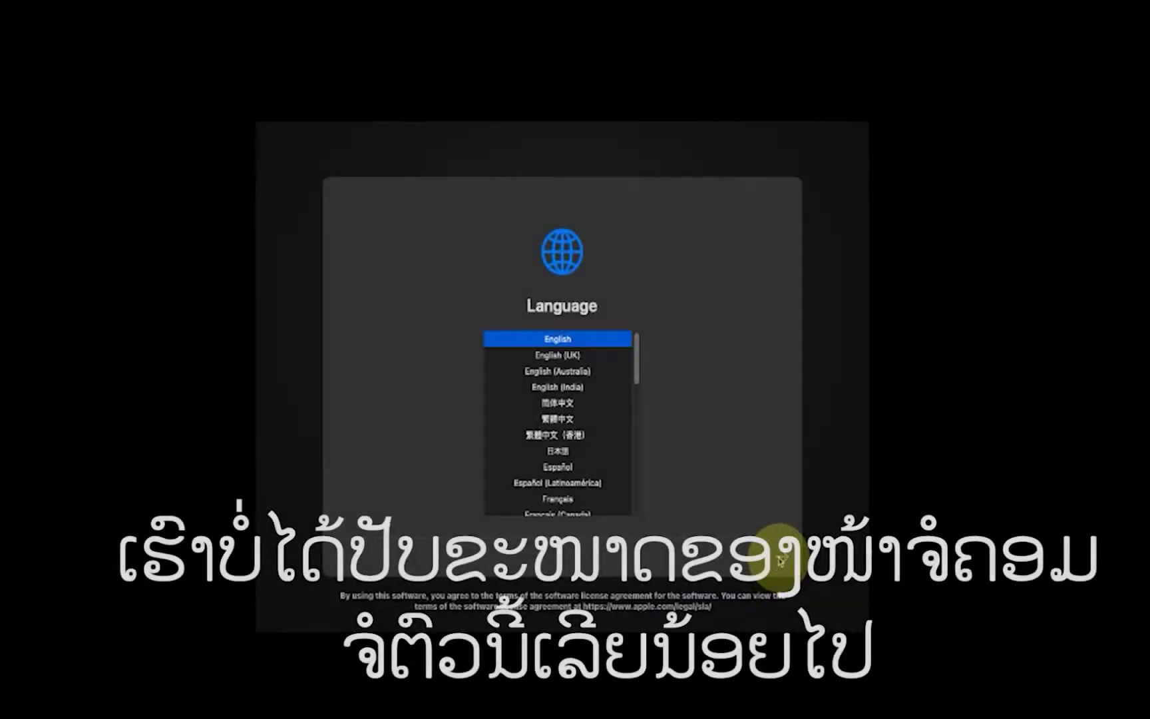
Accept English as the macOS installer language and open Disk Utility from the recovery options.
{"action": "left_click", "coordinate": [780, 561]}
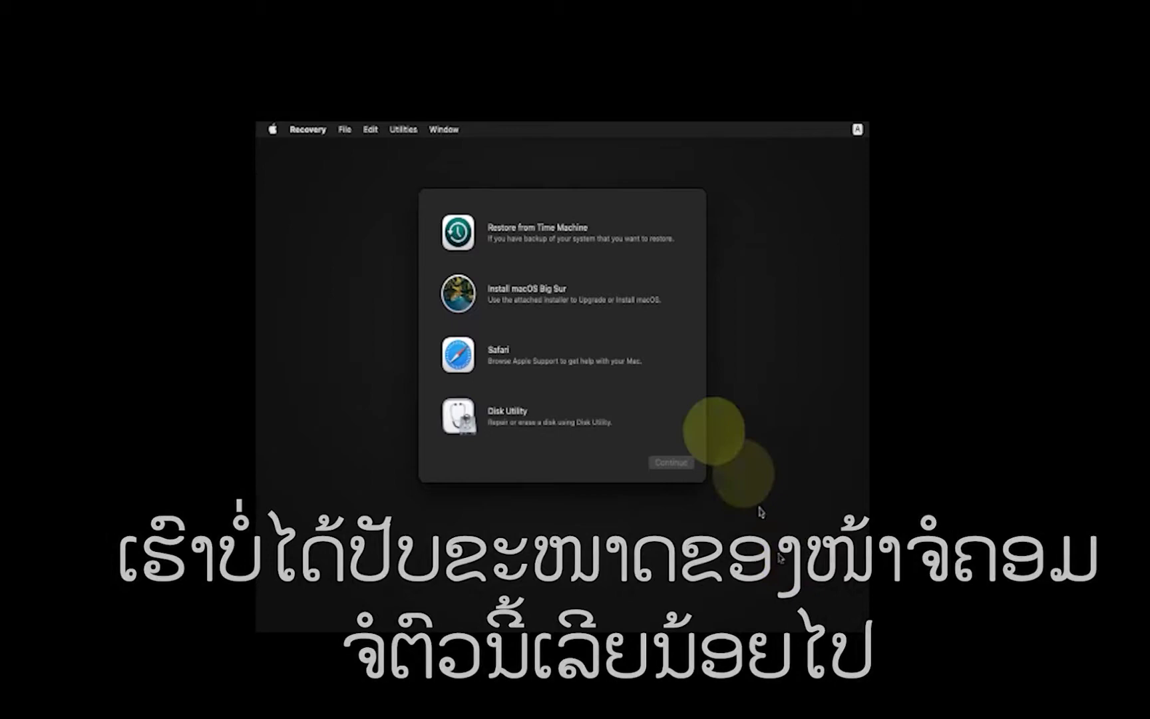
{"action": "left_click", "coordinate": [504, 420]}
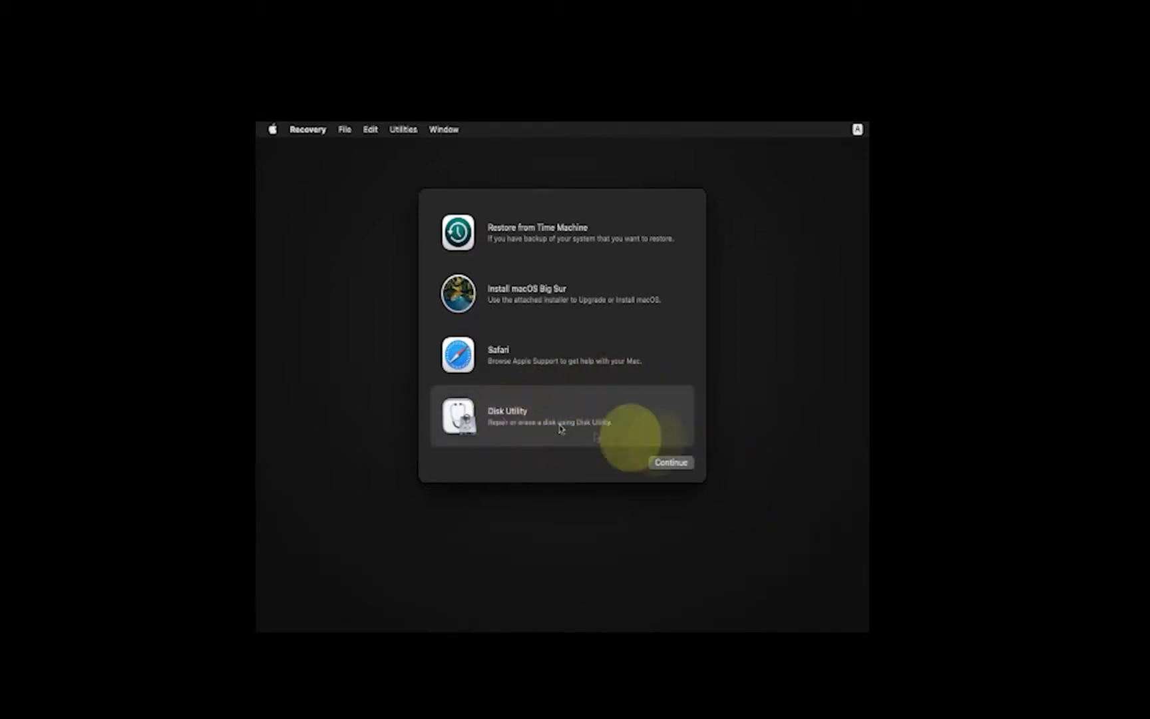
{"action": "left_click", "coordinate": [671, 462]}
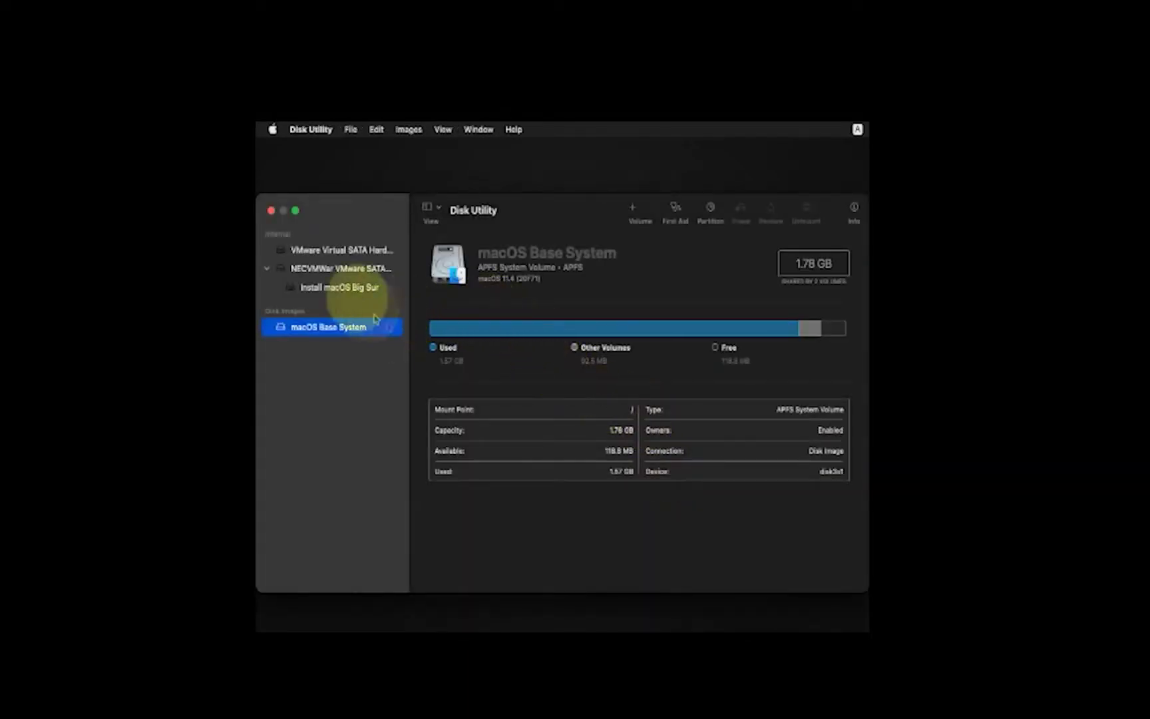
Erase the VMware Virtual SATA Hard Drive as "Mackbook Pro" with APFS format and GUID Partition Map, and close Disk Utility.
{"action": "left_click", "coordinate": [322, 252]}
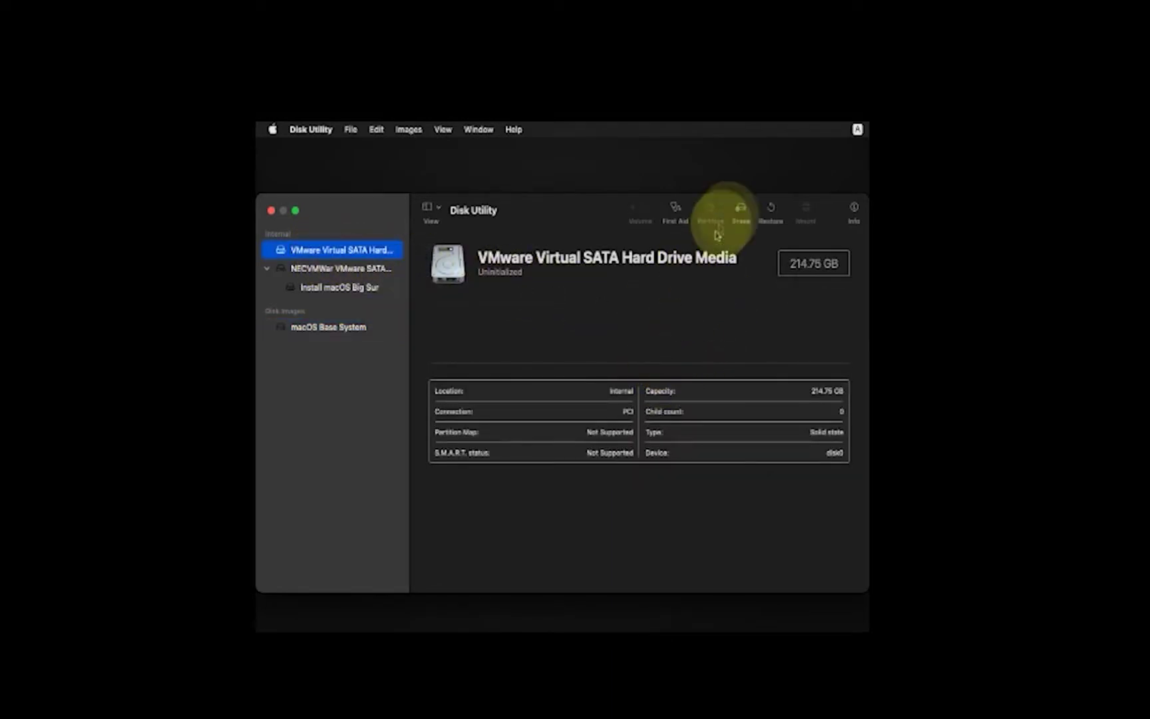
{"action": "left_click", "coordinate": [742, 217]}
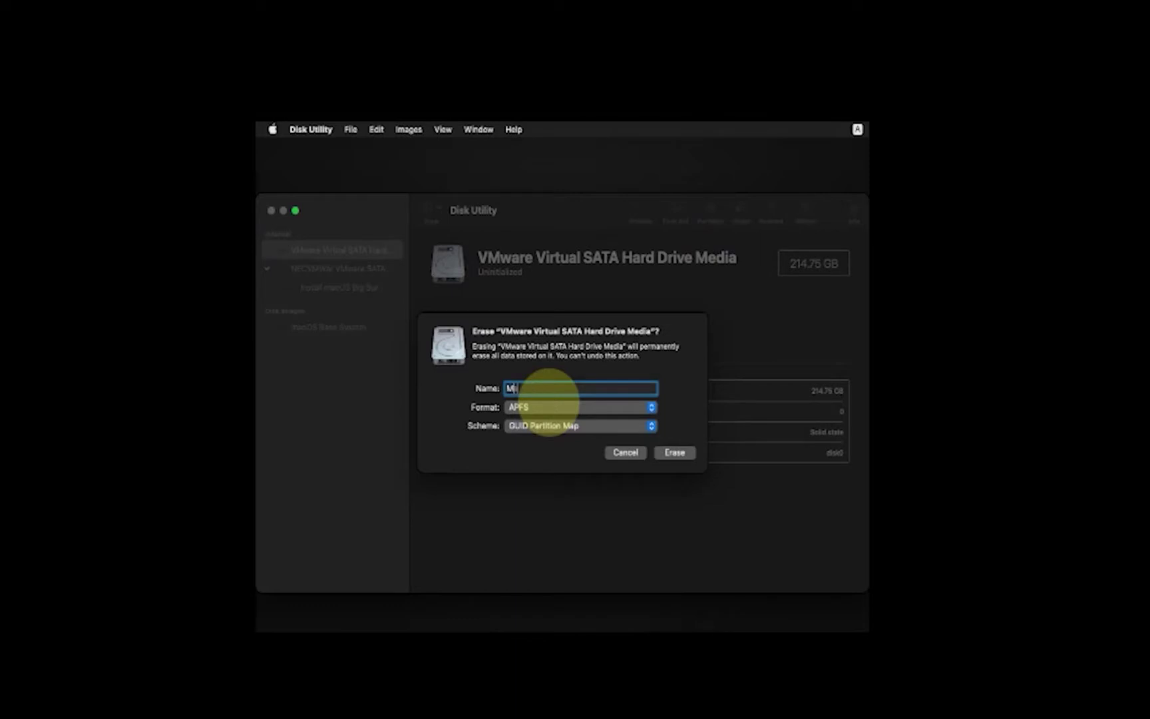
{"action": "type", "text": "Mack Pro"}
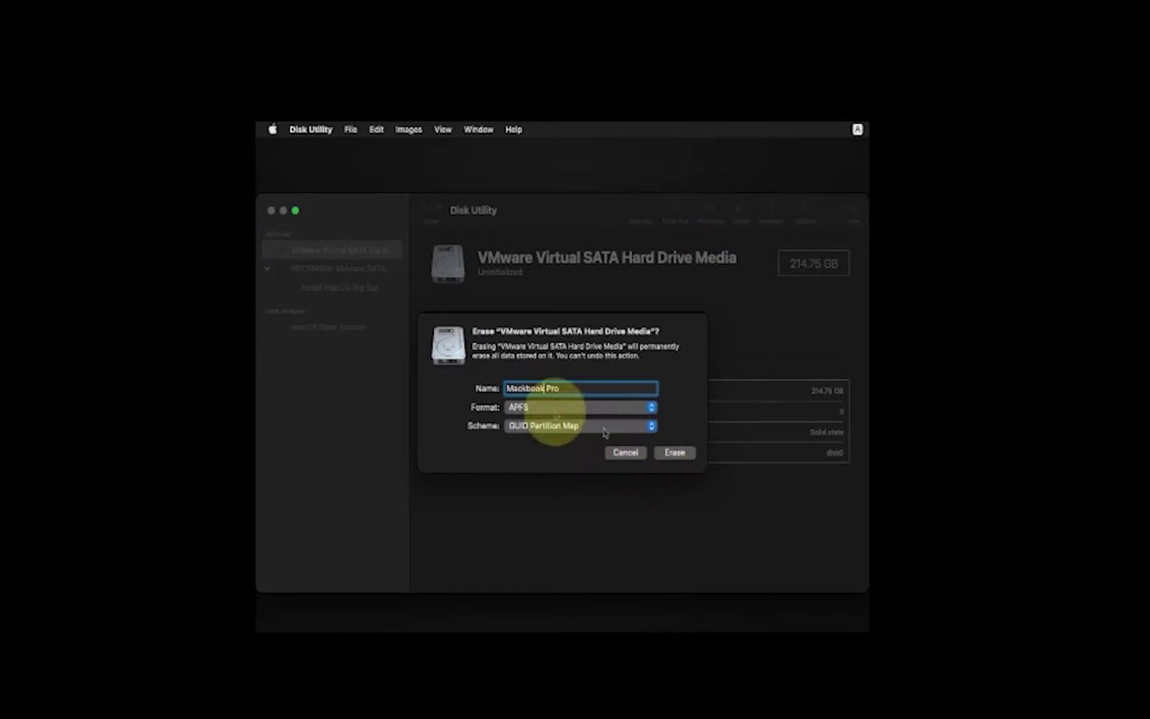
{"action": "left_click", "coordinate": [675, 453]}
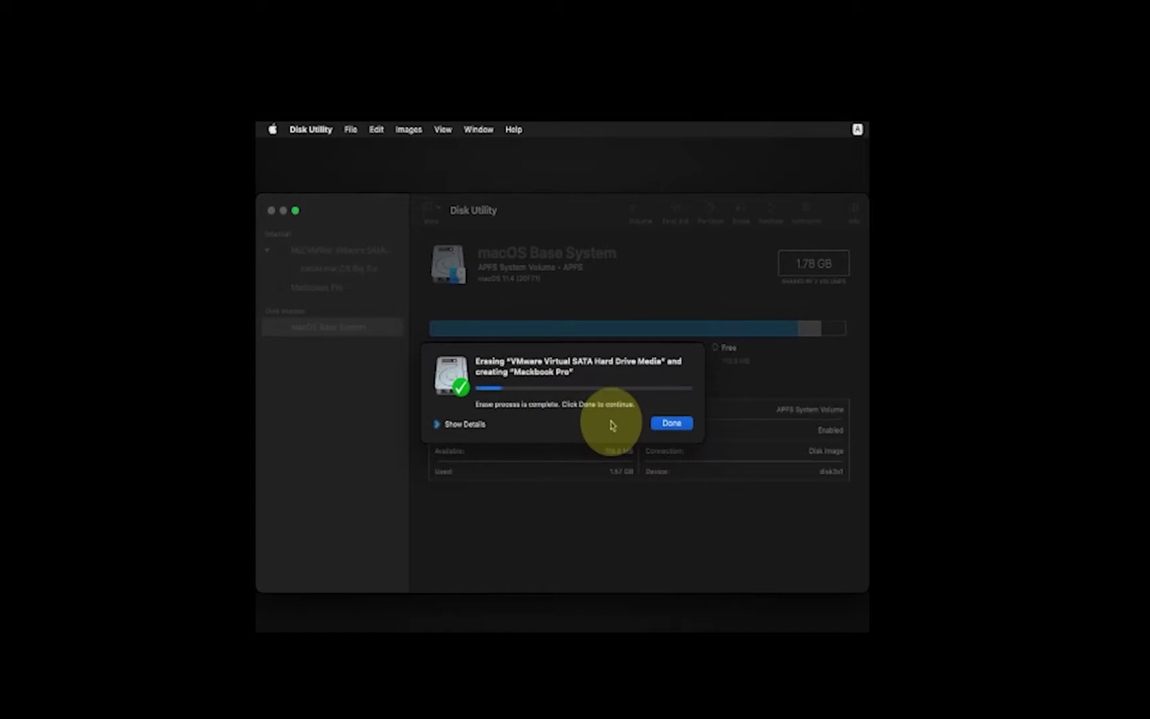
{"action": "left_click", "coordinate": [672, 423]}
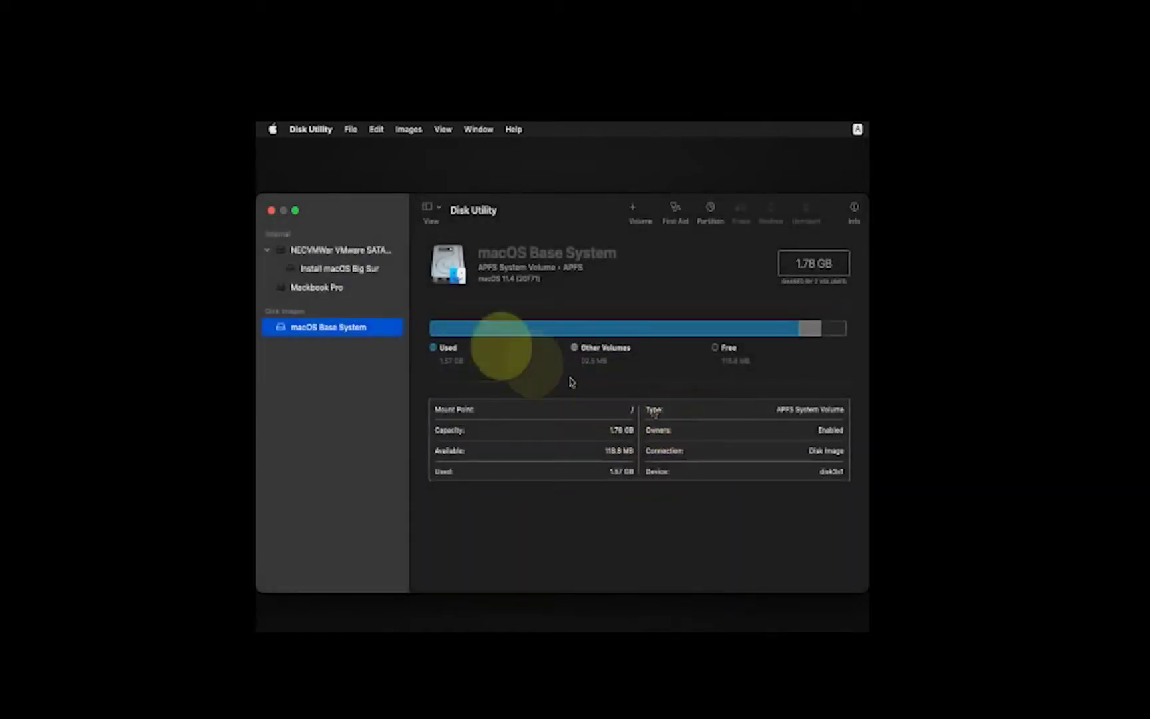
{"action": "left_click", "coordinate": [271, 211]}
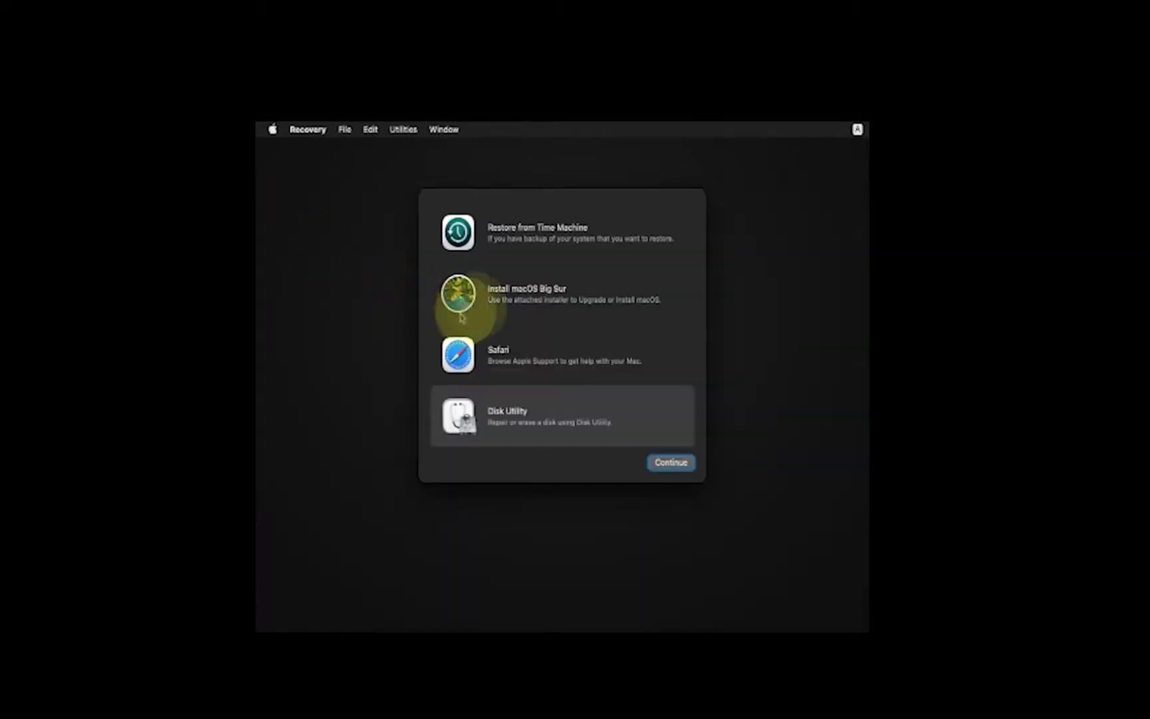
Start the macOS Big Sur installation on the "Mackbook Pro" disk, agreeing to the software license.
{"action": "left_click", "coordinate": [504, 297]}
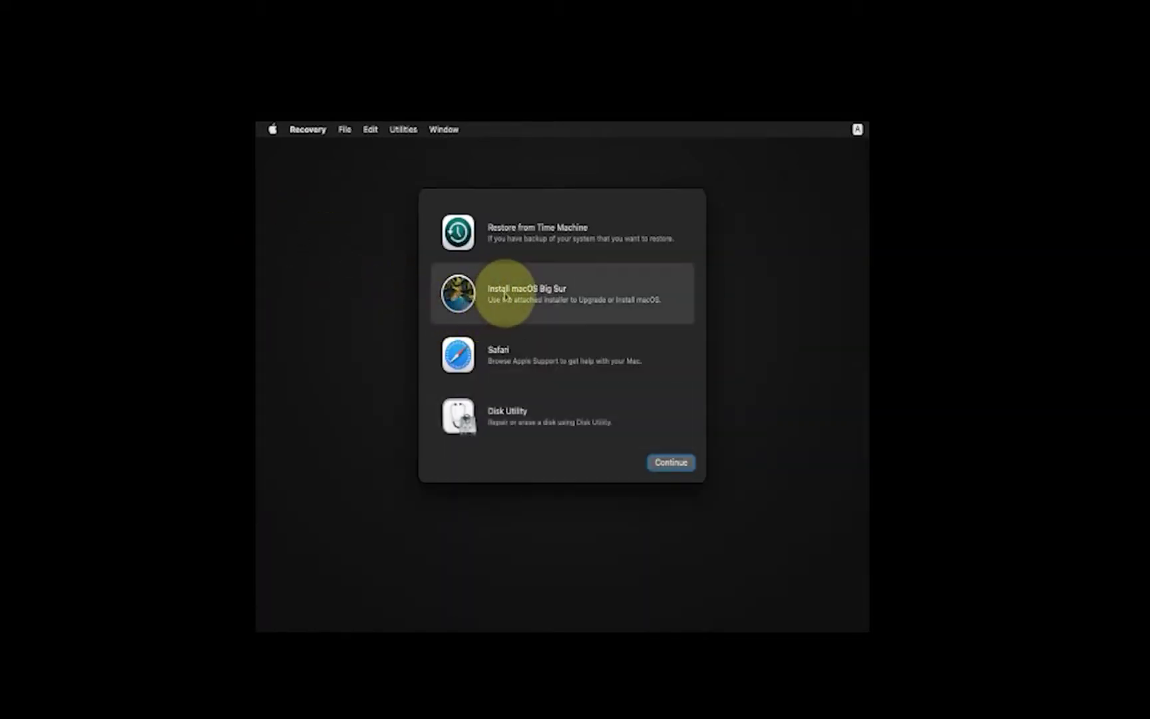
{"action": "left_click", "coordinate": [674, 466]}
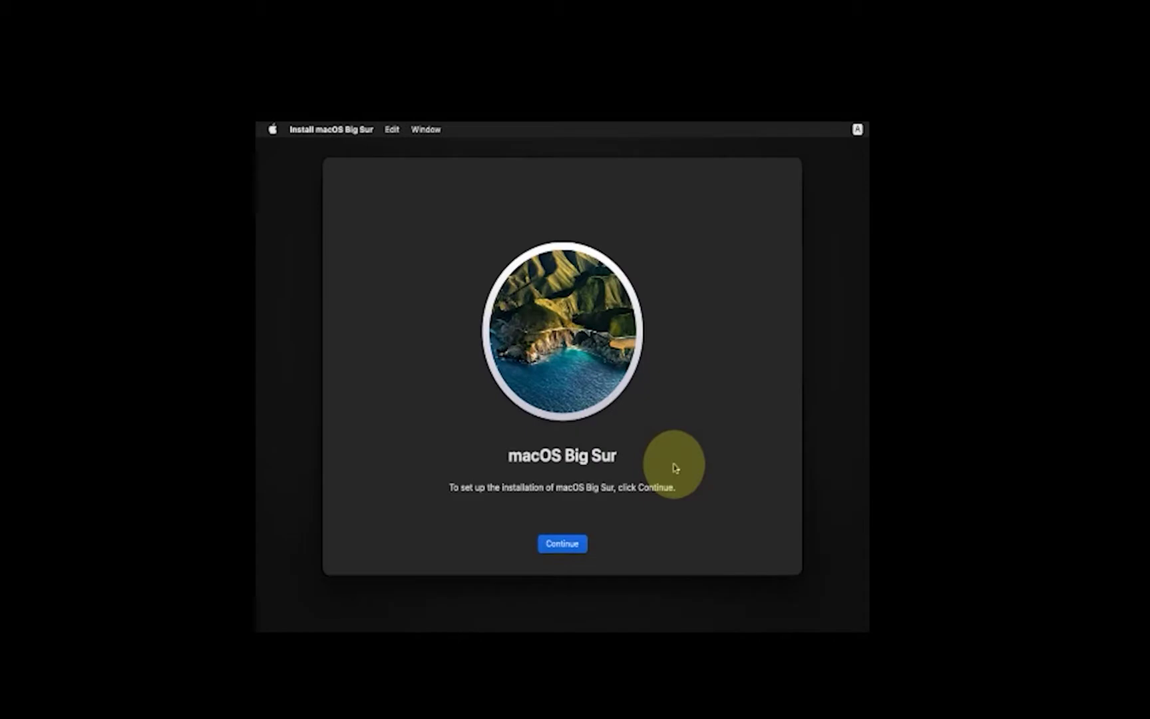
{"action": "left_click", "coordinate": [568, 547]}
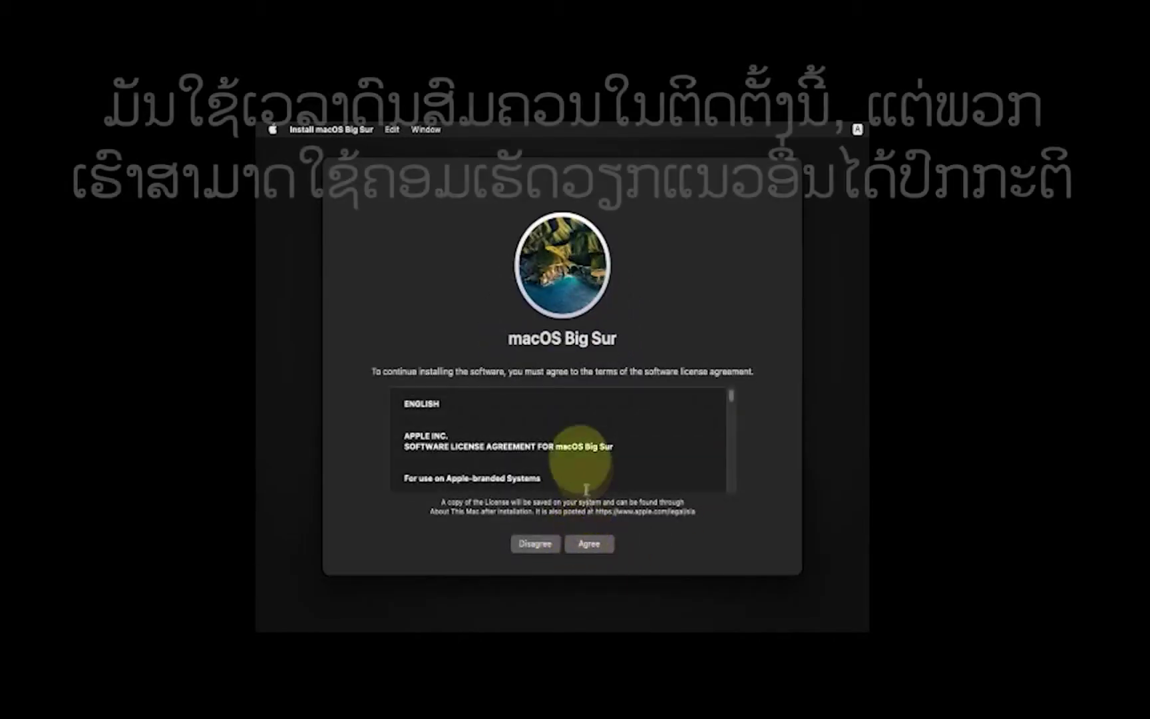
{"action": "left_click", "coordinate": [592, 547]}
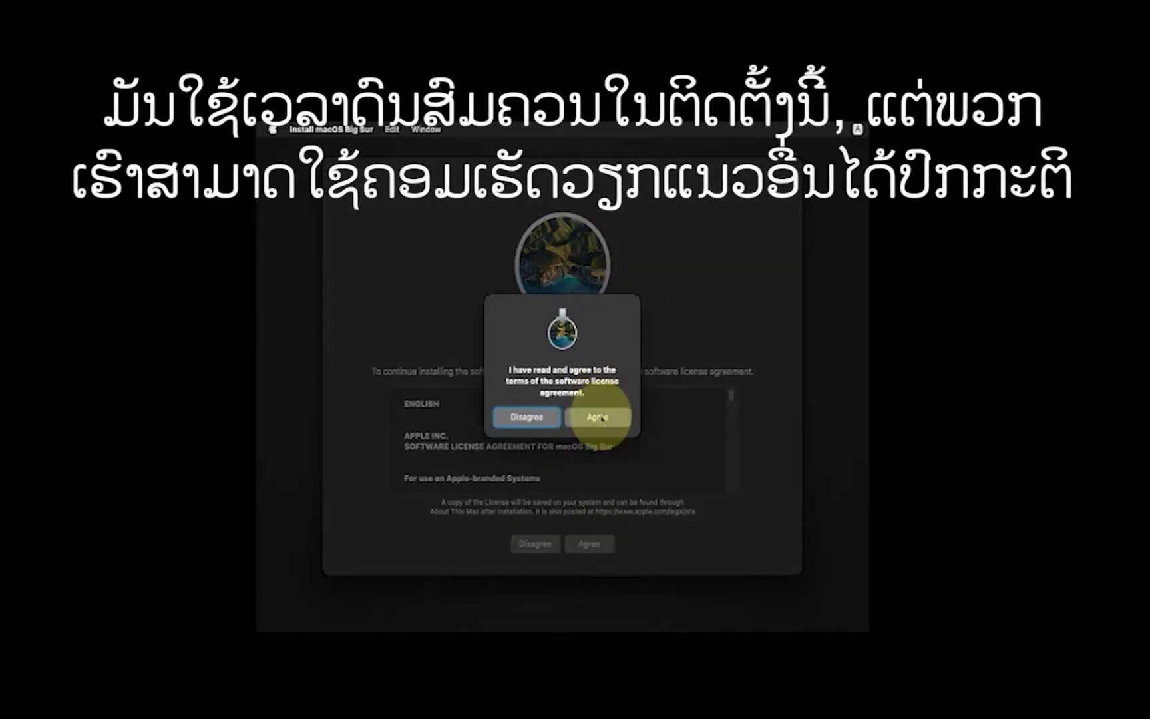
{"action": "left_click", "coordinate": [601, 418]}
{"action": "left_click", "coordinate": [554, 457]}
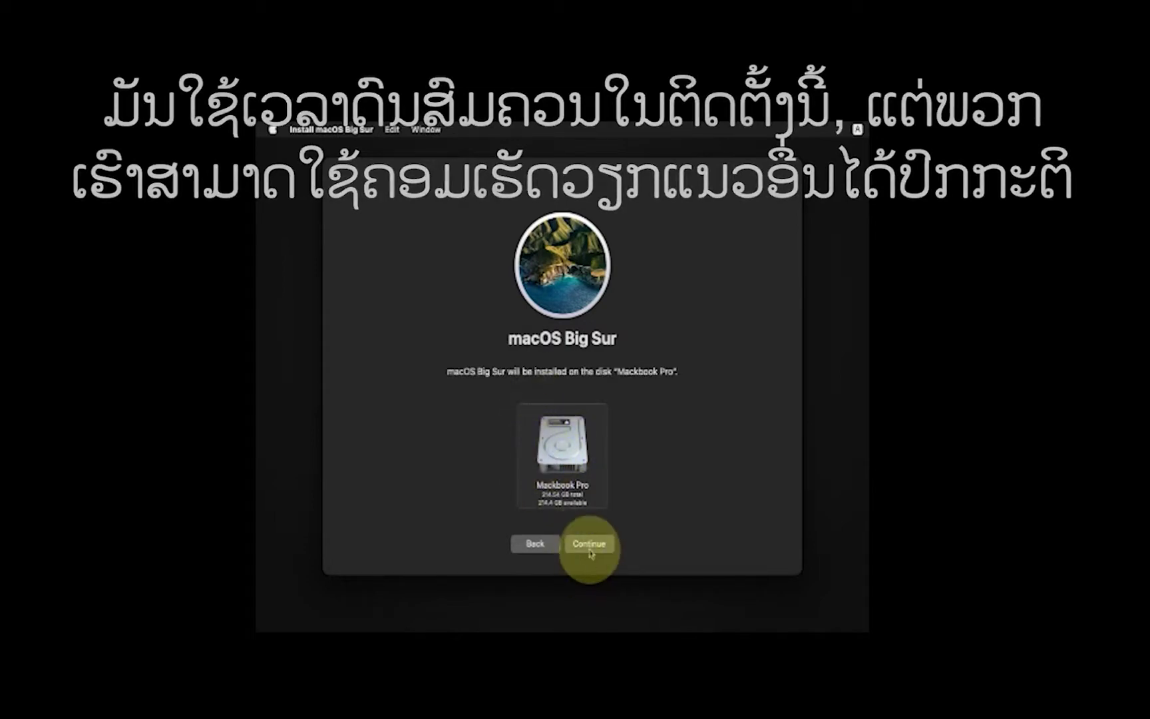
{"action": "left_click", "coordinate": [589, 544]}
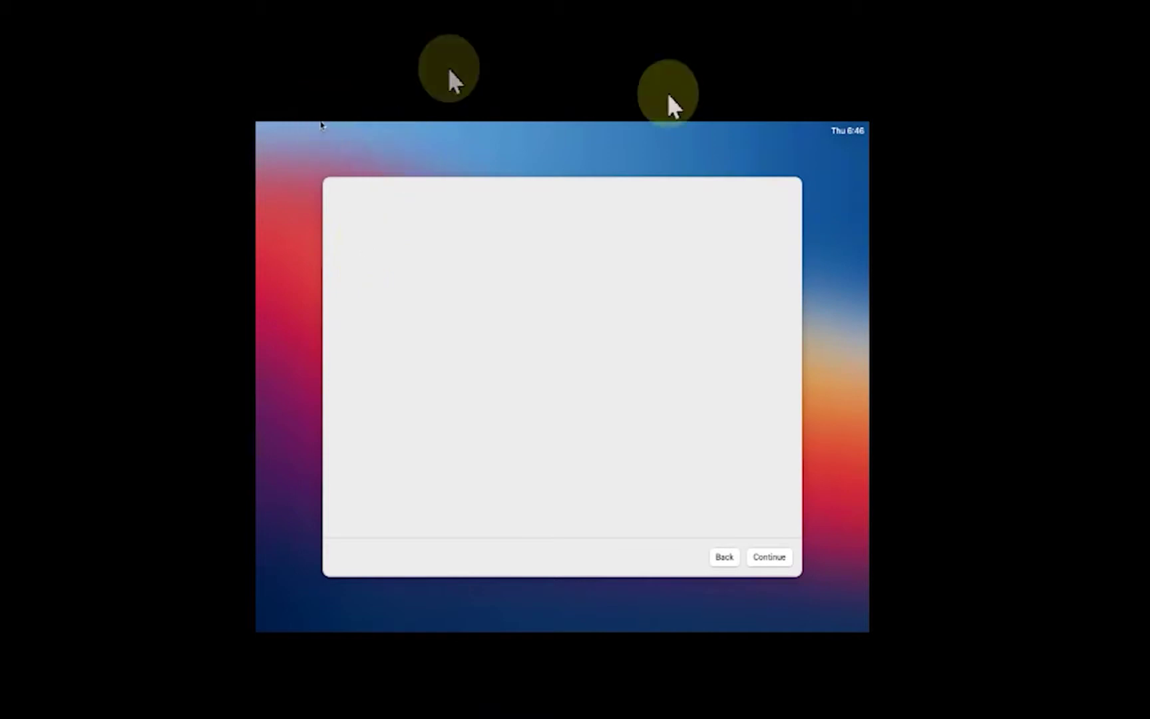
Set the country or region to U.S. Virgin Islands and accept the suggested written and spoken languages.
{"action": "scroll", "coordinate": [599, 438], "scroll_direction": "down", "scroll_amount": 5}
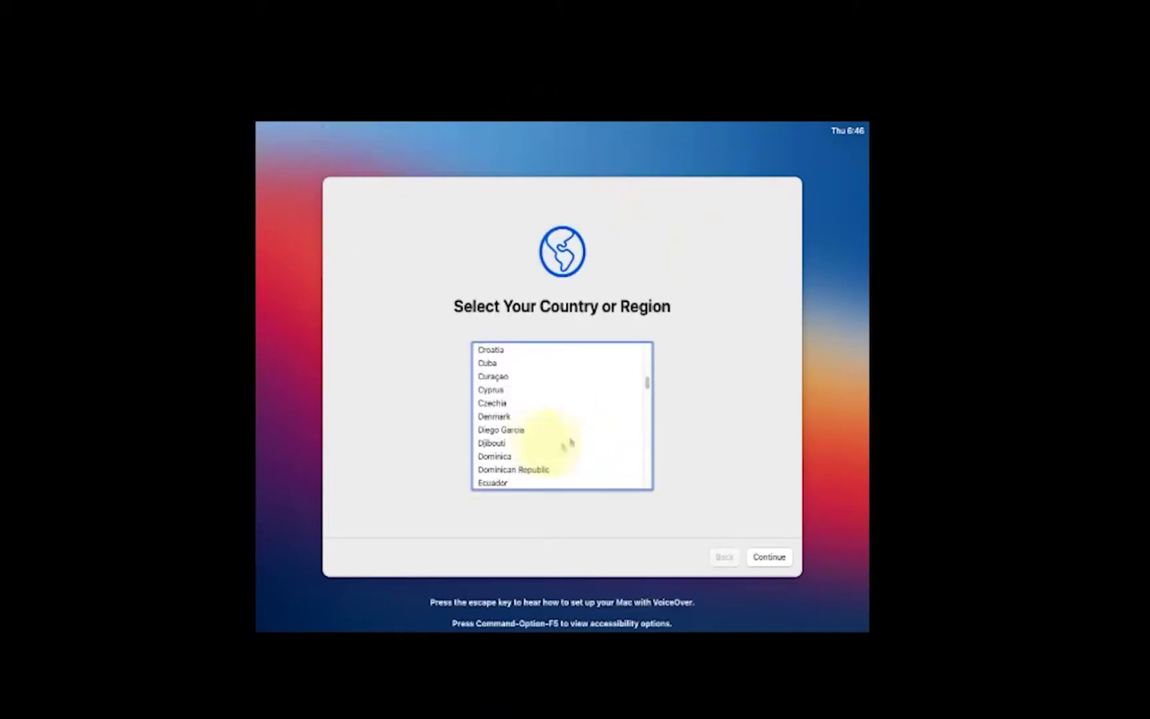
{"action": "scroll", "coordinate": [532, 443], "scroll_direction": "down", "scroll_amount": 15}
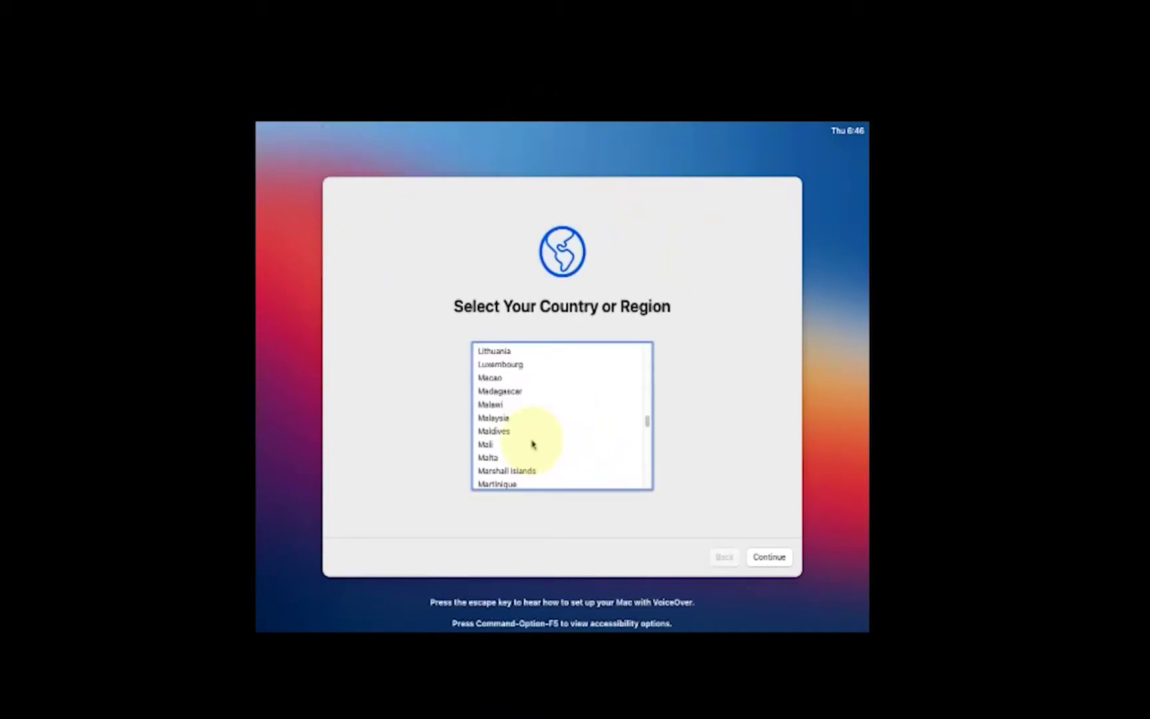
{"action": "scroll", "coordinate": [532, 444], "scroll_direction": "down", "scroll_amount": 10}
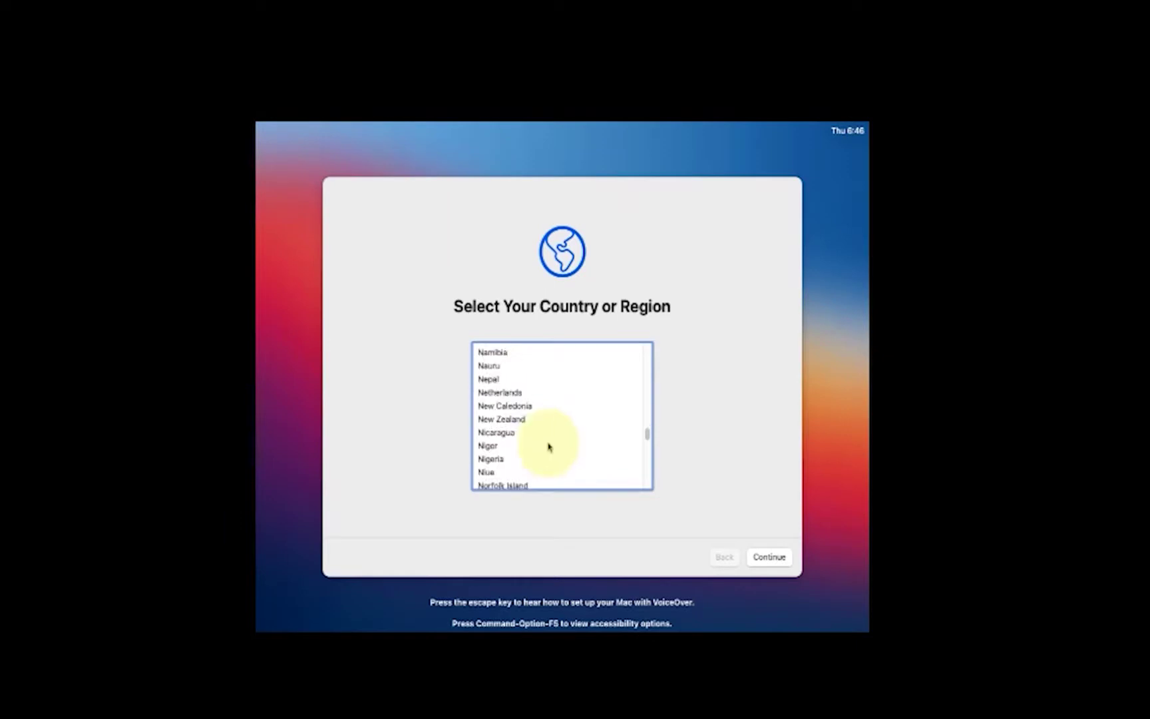
{"action": "scroll", "coordinate": [546, 446], "scroll_direction": "down", "scroll_amount": 10}
{"action": "scroll", "coordinate": [550, 448], "scroll_direction": "down", "scroll_amount": 3}
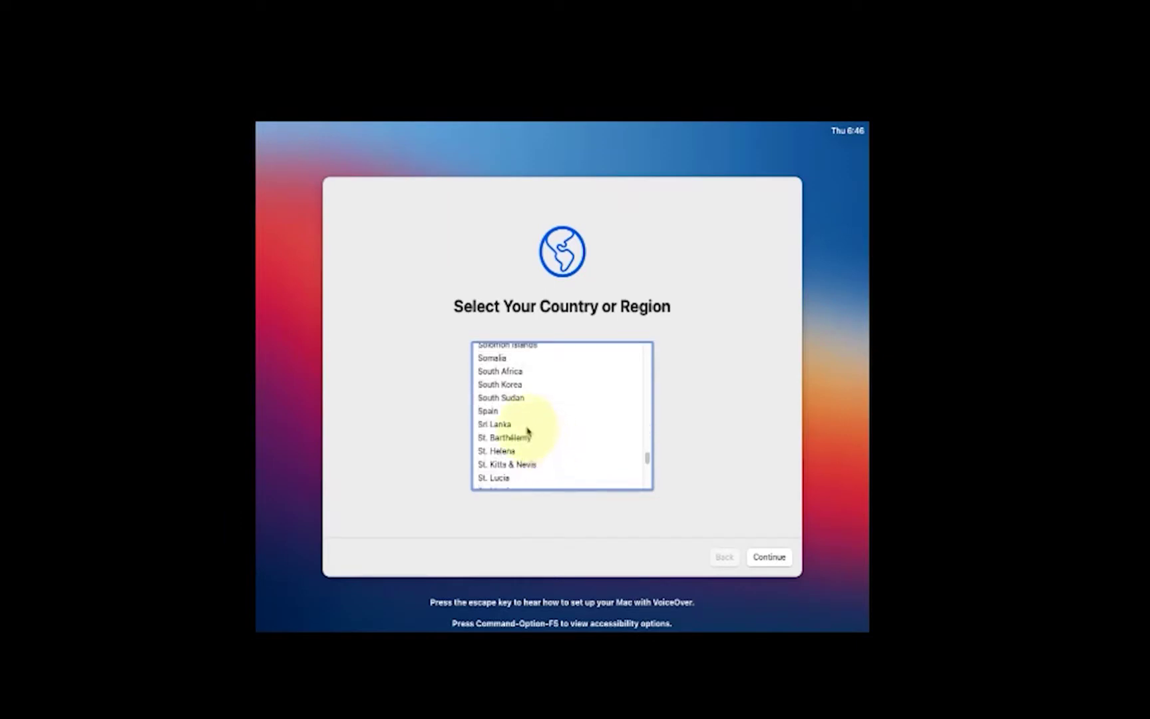
{"action": "scroll", "coordinate": [527, 432], "scroll_direction": "up", "scroll_amount": 1}
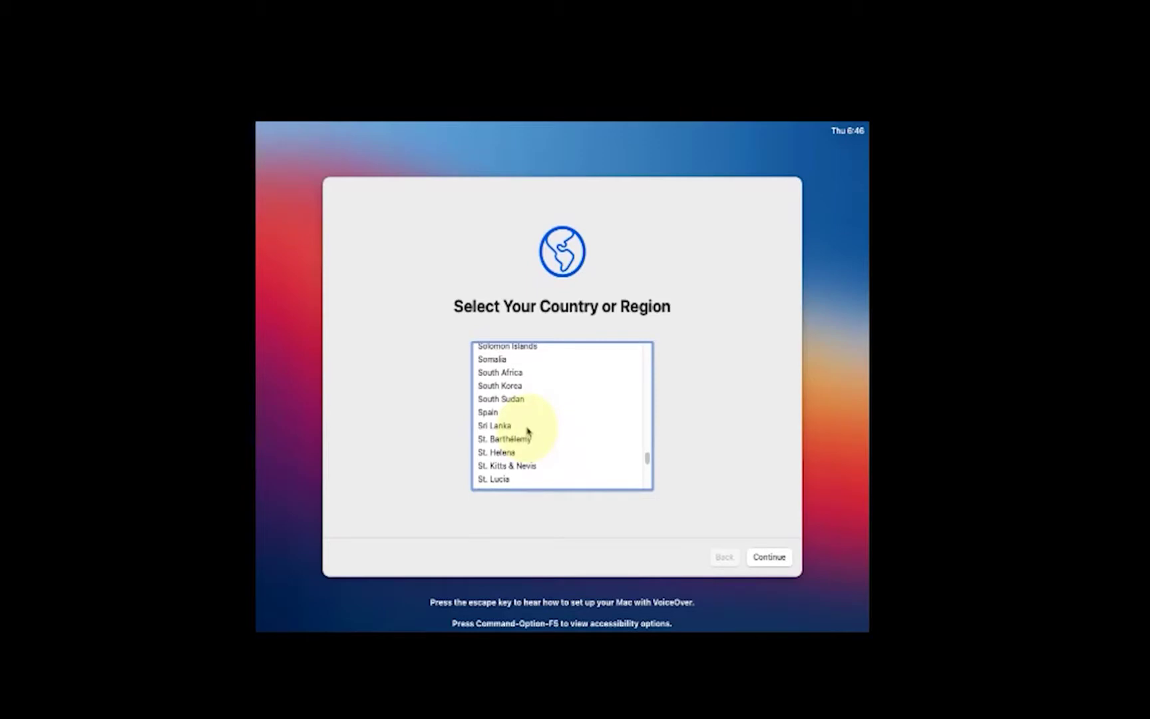
{"action": "scroll", "coordinate": [527, 432], "scroll_direction": "down", "scroll_amount": 5}
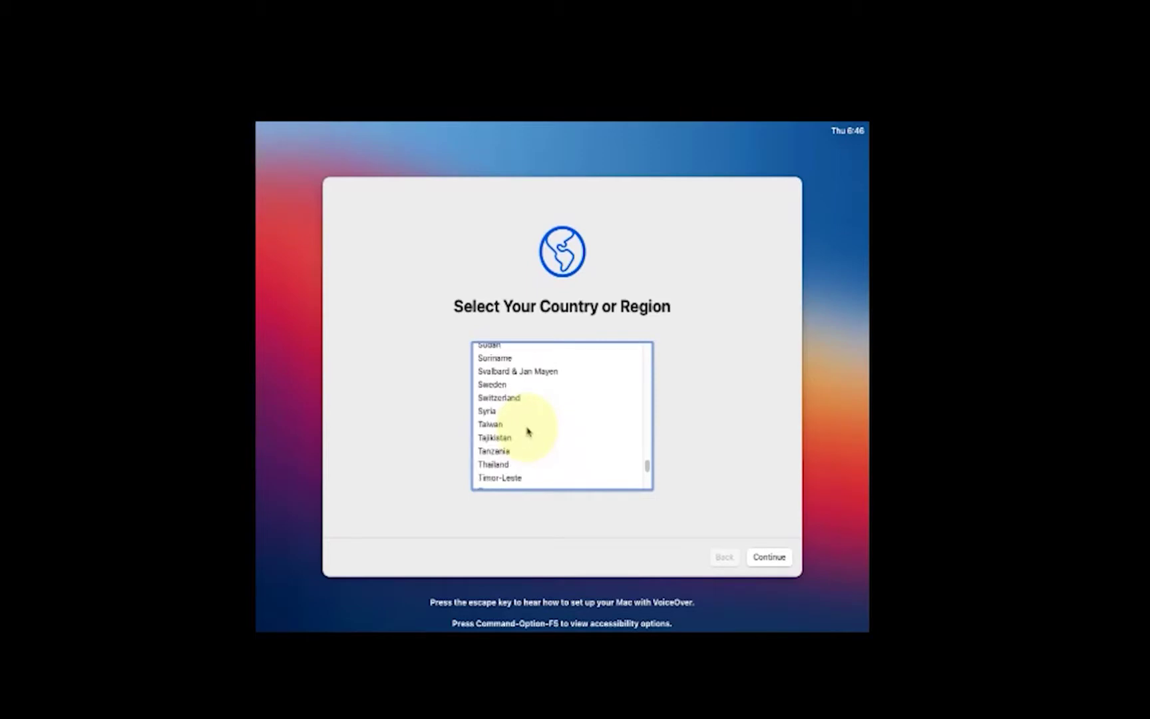
{"action": "scroll", "coordinate": [527, 432], "scroll_direction": "down", "scroll_amount": 1}
{"action": "scroll", "coordinate": [527, 432], "scroll_direction": "down", "scroll_amount": 1}
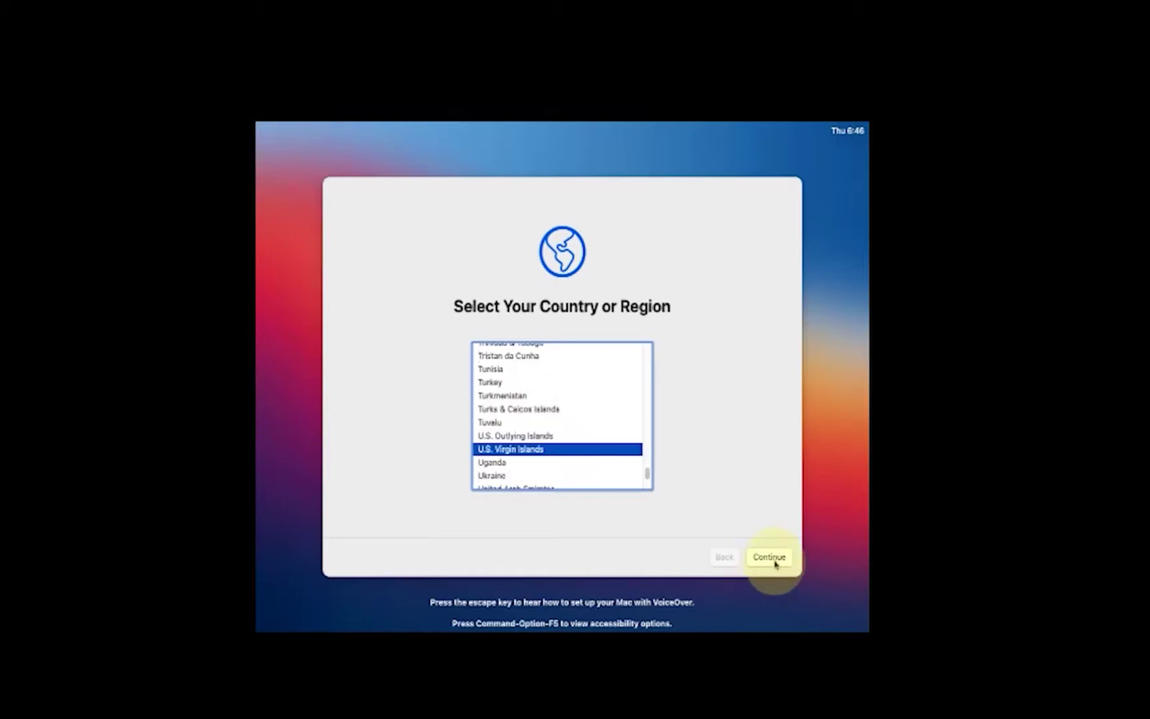
{"action": "left_click", "coordinate": [772, 559]}
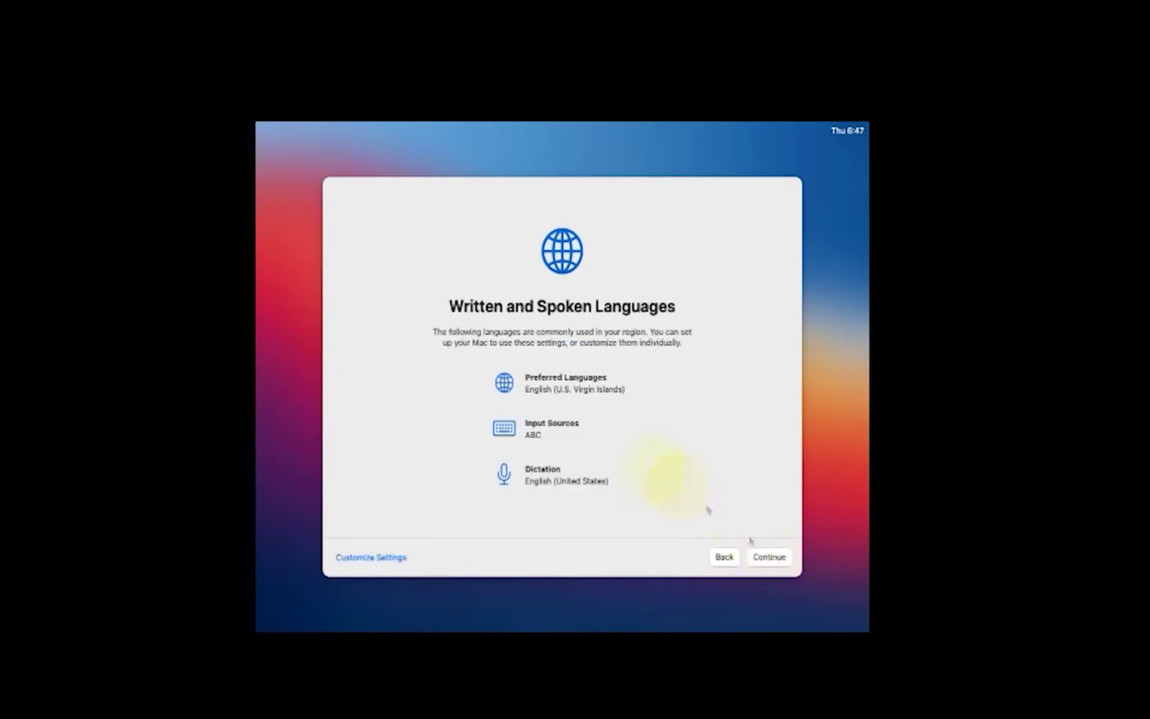
{"action": "left_click", "coordinate": [760, 560]}
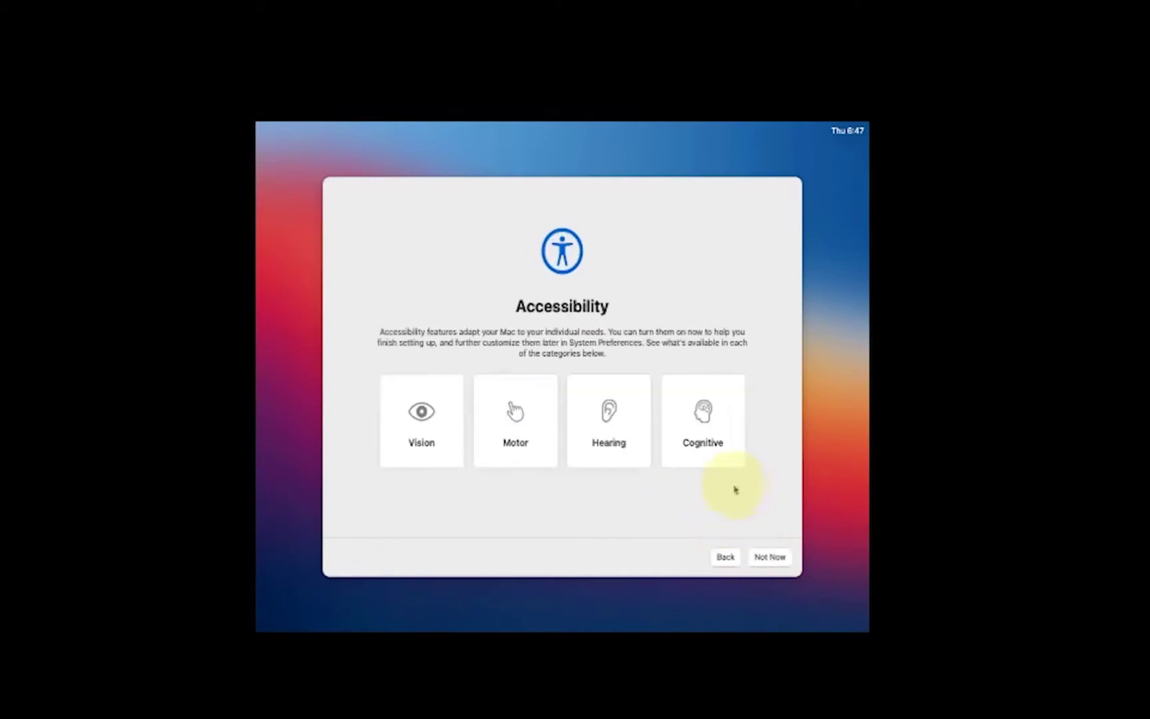
Skip the accessibility options and set the computer up without an internet connection.
{"action": "left_click", "coordinate": [773, 556]}
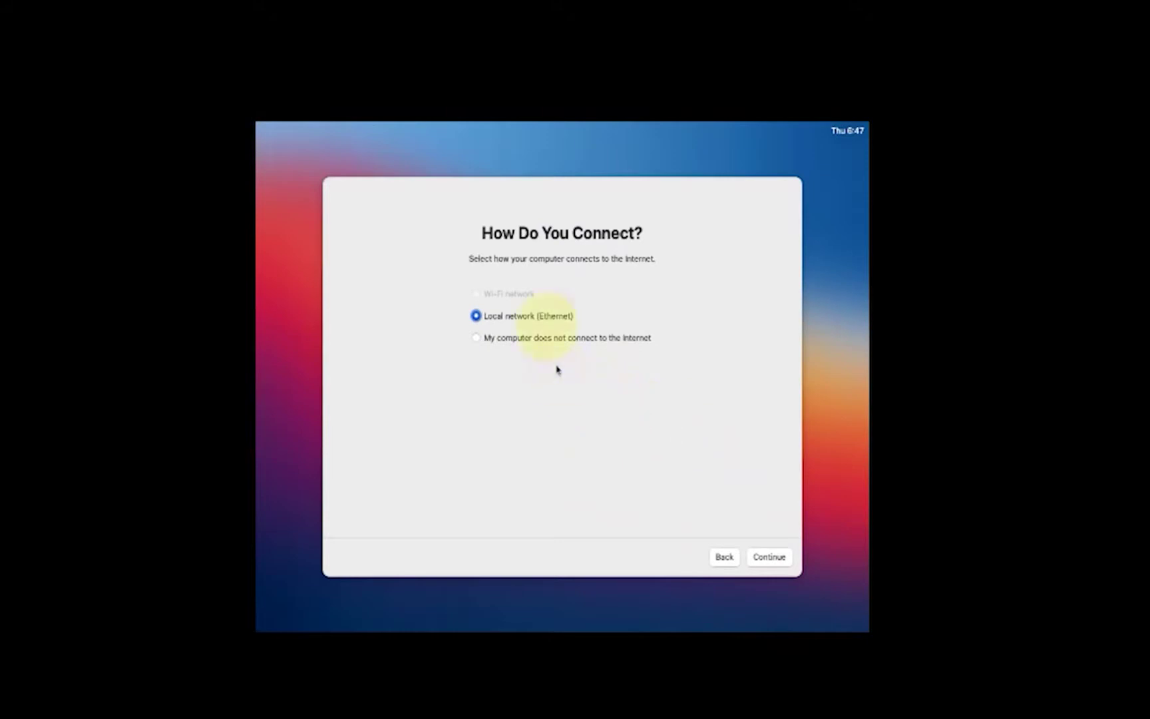
{"action": "left_click", "coordinate": [490, 340]}
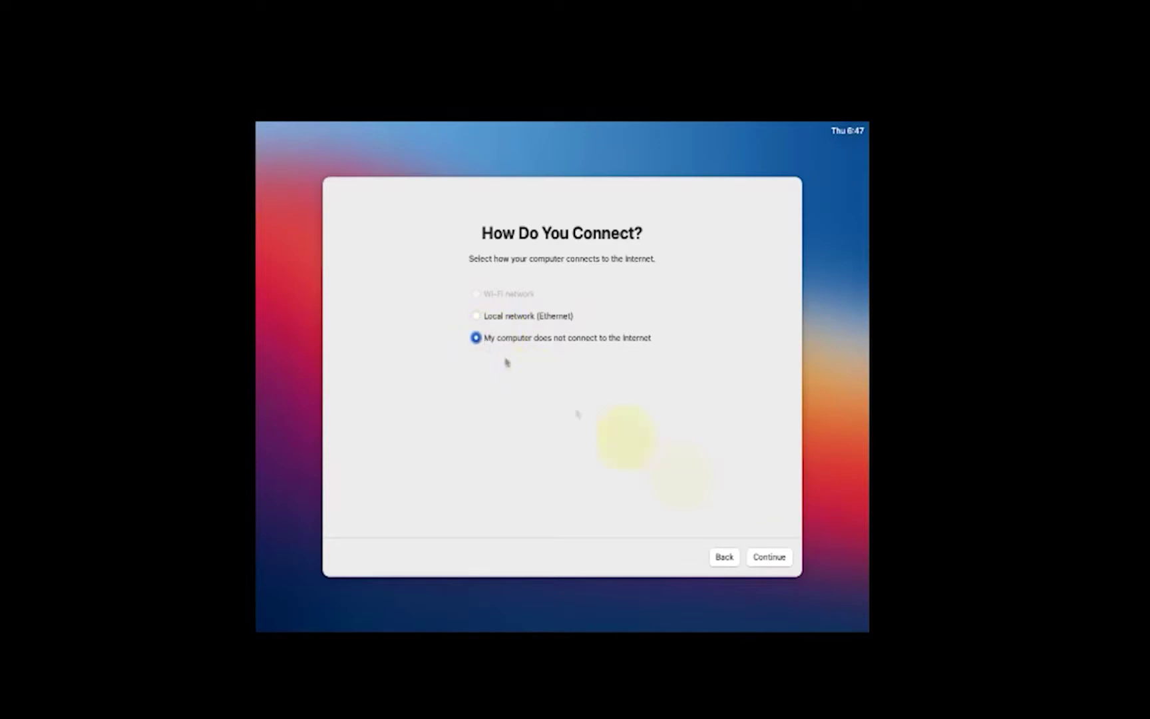
{"action": "left_click", "coordinate": [770, 557]}
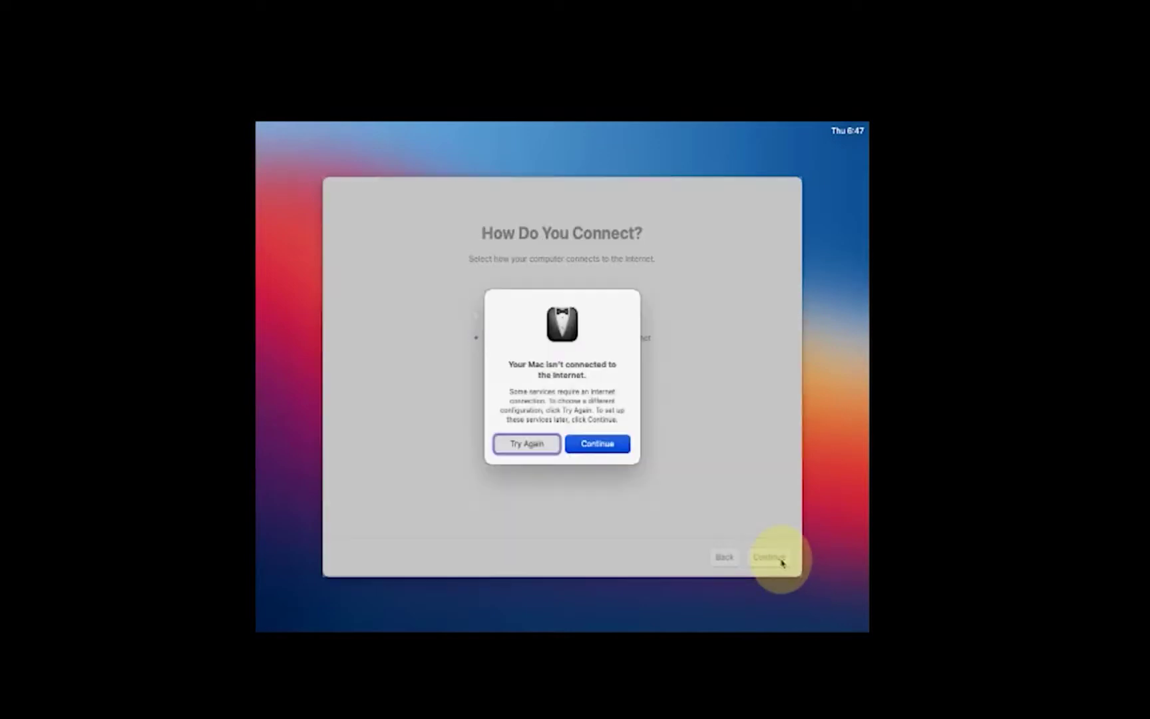
{"action": "left_click", "coordinate": [596, 444]}
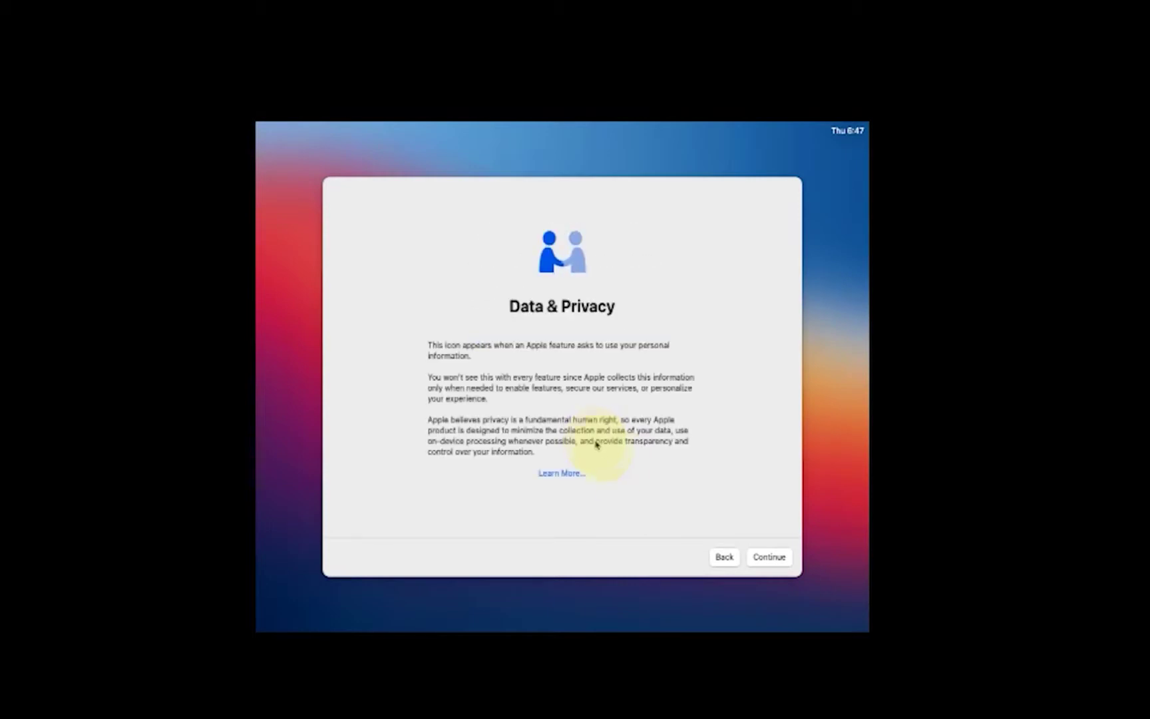
Continue past Data & Privacy without migrating any information, and agree to the macOS Software License Agreement.
{"action": "left_click", "coordinate": [770, 560]}
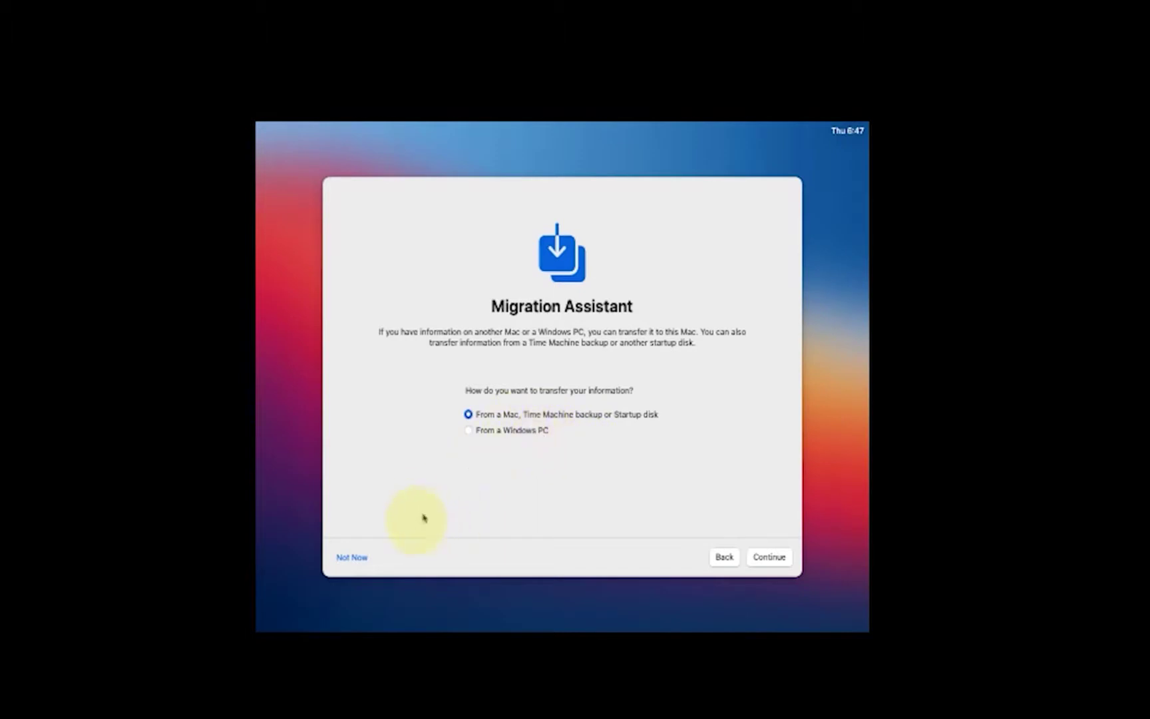
{"action": "left_click", "coordinate": [349, 559]}
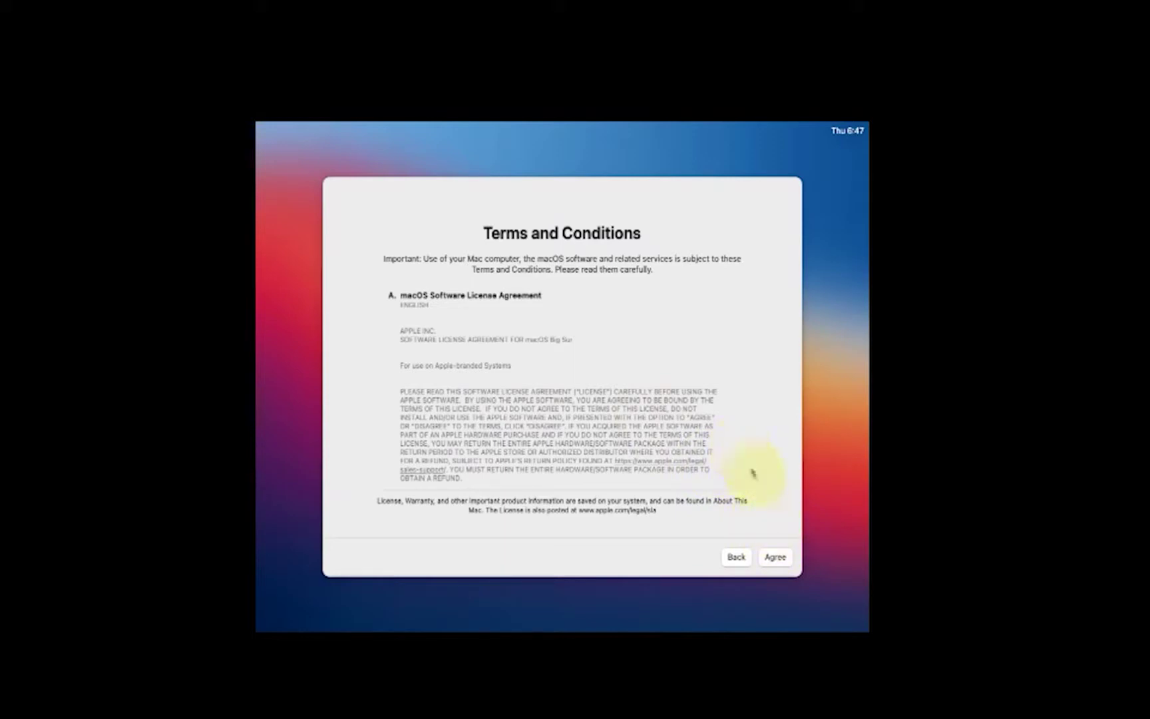
{"action": "left_click", "coordinate": [776, 557]}
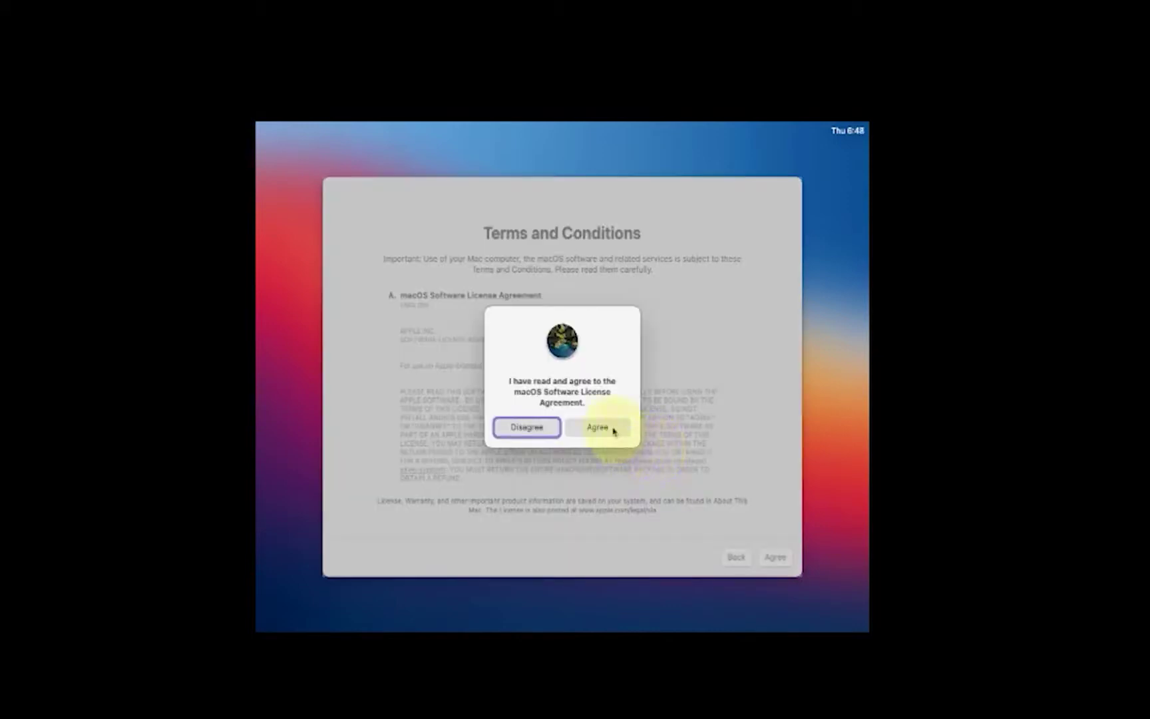
{"action": "left_click", "coordinate": [596, 427]}
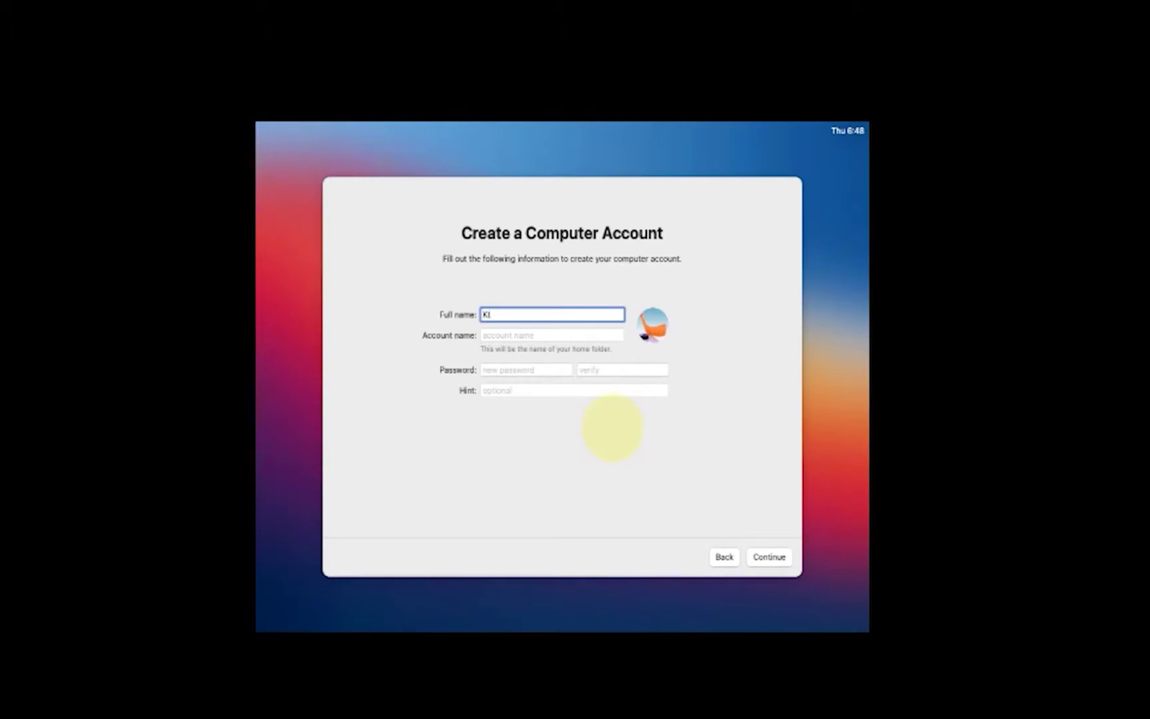
Create the computer account with the full name, the suggested account name, and the account password entered and verified.
{"action": "type", "text": "amD"}
{"action": "left_click", "coordinate": [539, 333]}
{"action": "left_click", "coordinate": [504, 373]}
{"action": "type", "text": "•••••"}
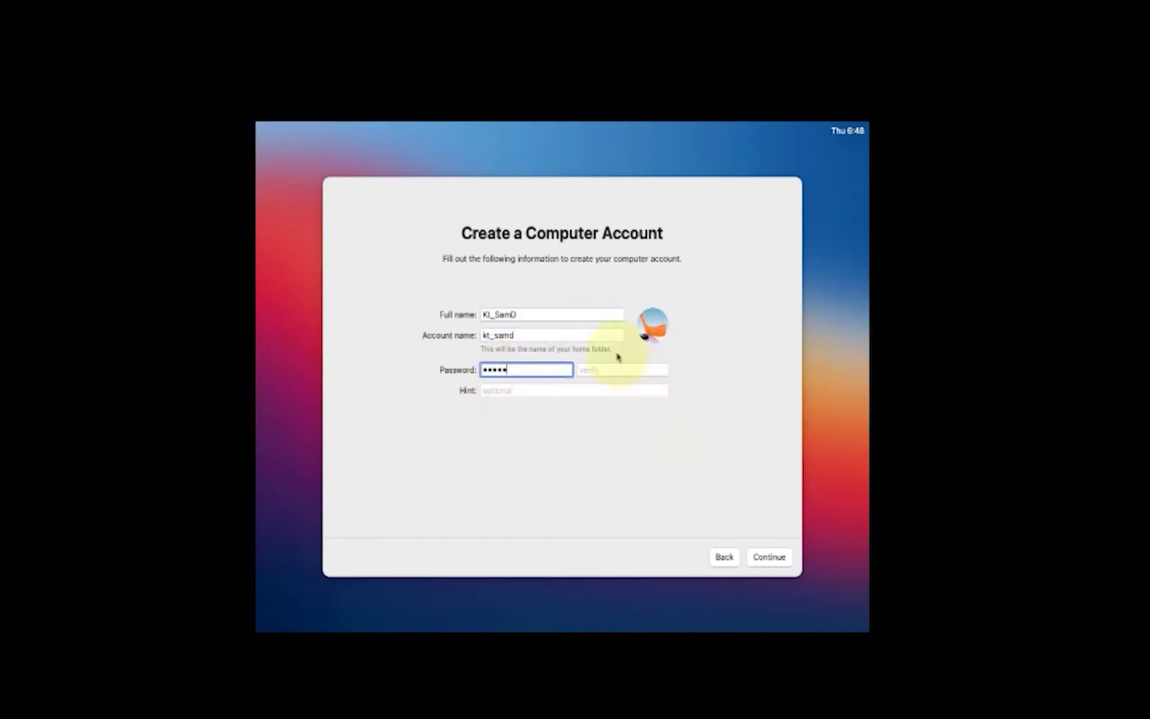
{"action": "left_click", "coordinate": [619, 368]}
{"action": "type", "text": "•••••"}
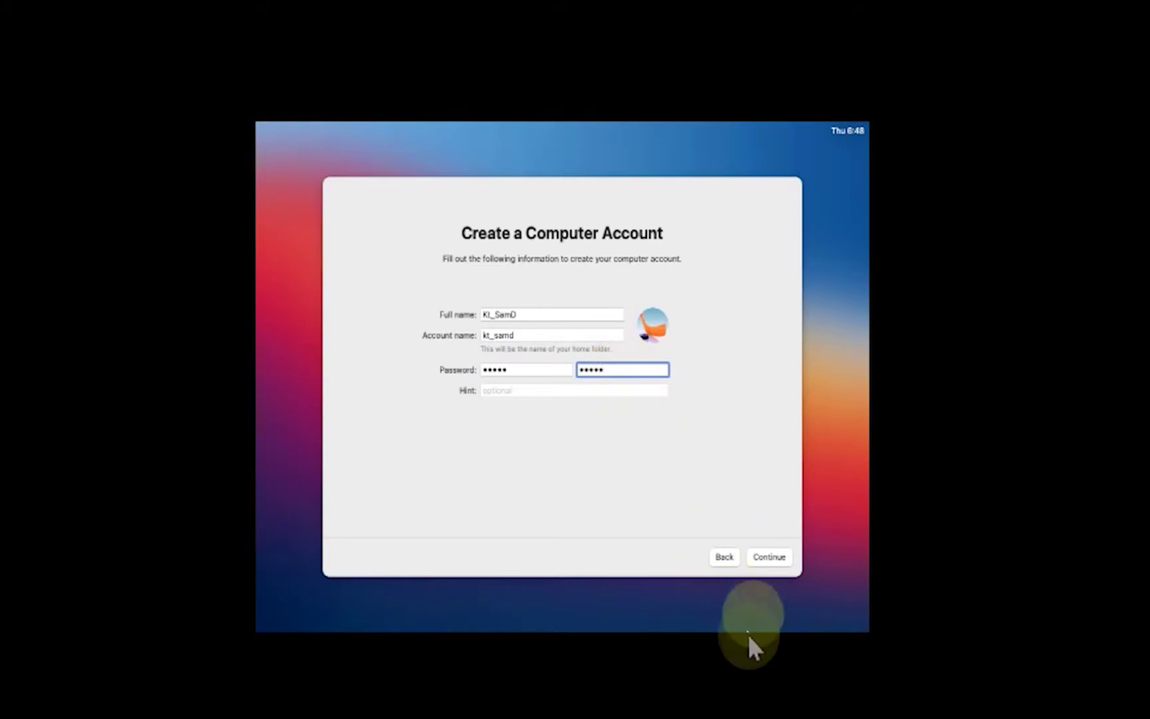
{"action": "left_click", "coordinate": [772, 556]}
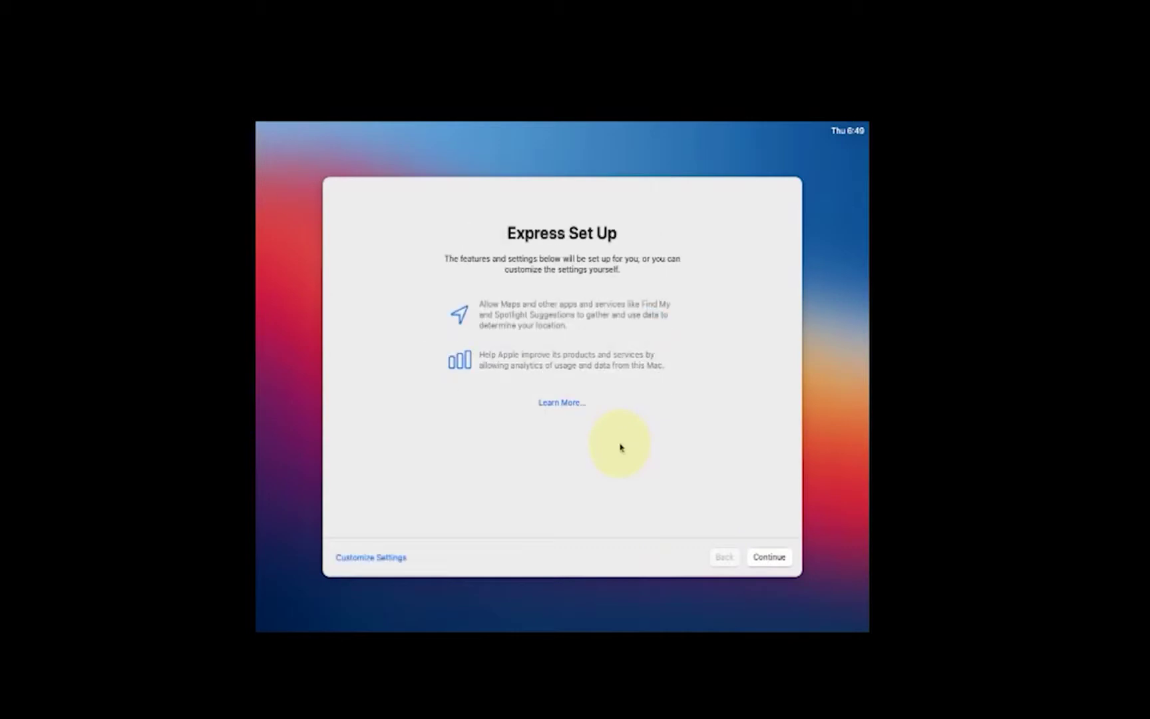
Accept the Express Set Up and Analytics defaults without sharing data with app developers, and postpone Screen Time setup.
{"action": "left_click", "coordinate": [773, 556]}
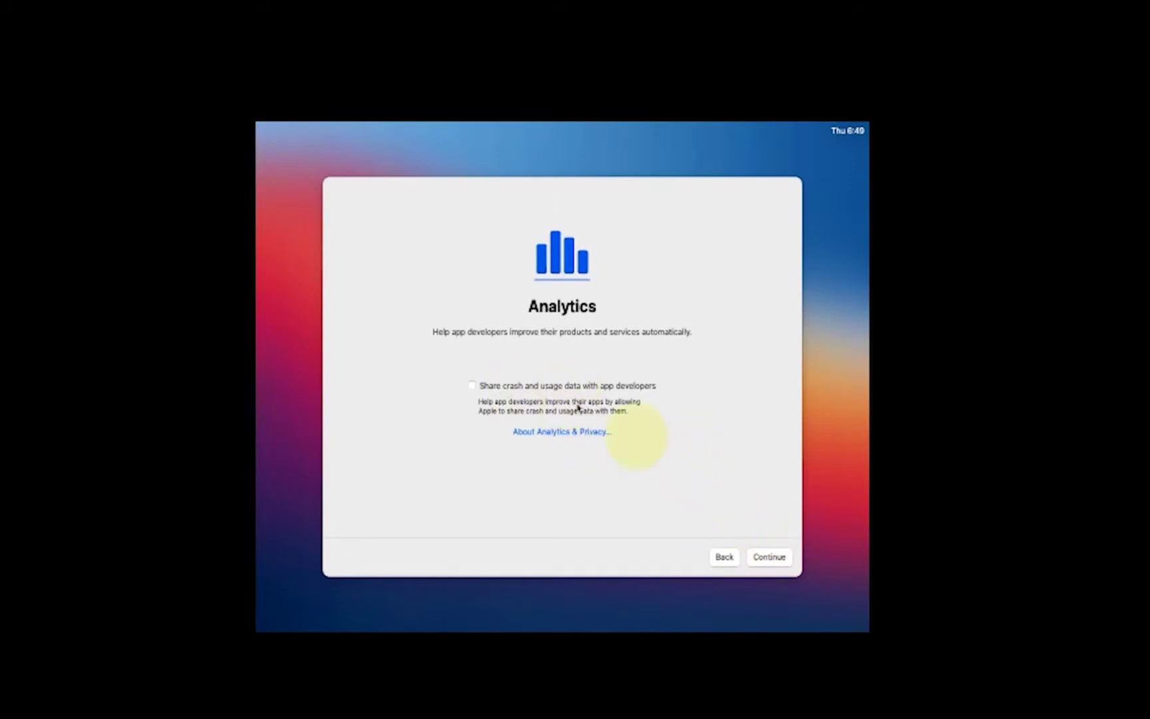
{"action": "left_click", "coordinate": [772, 559]}
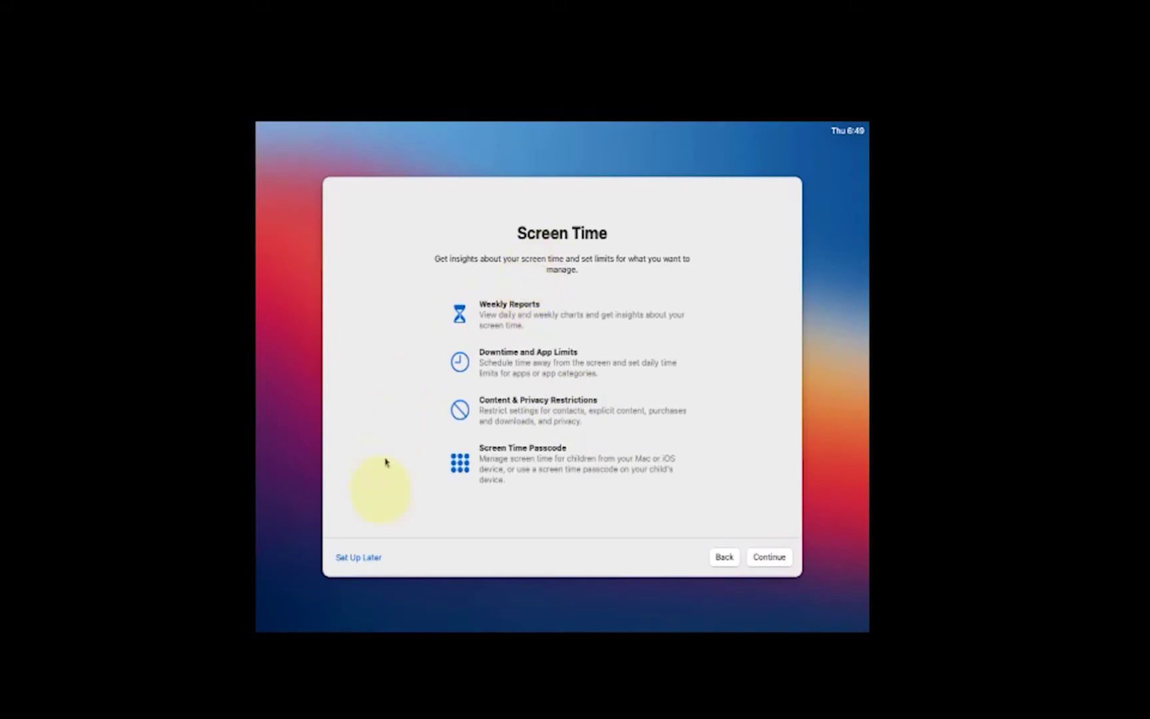
{"action": "left_click", "coordinate": [351, 559]}
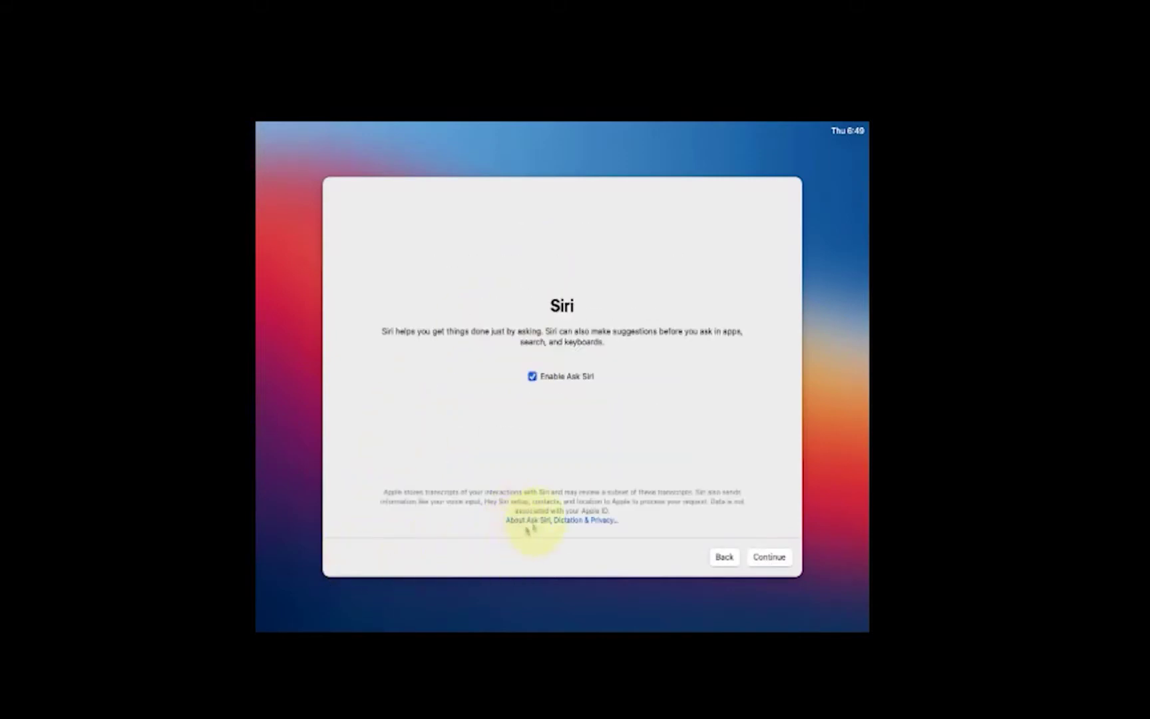
Disable Ask Siri and keep the Light appearance to finish the macOS setup.
{"action": "left_click", "coordinate": [533, 377]}
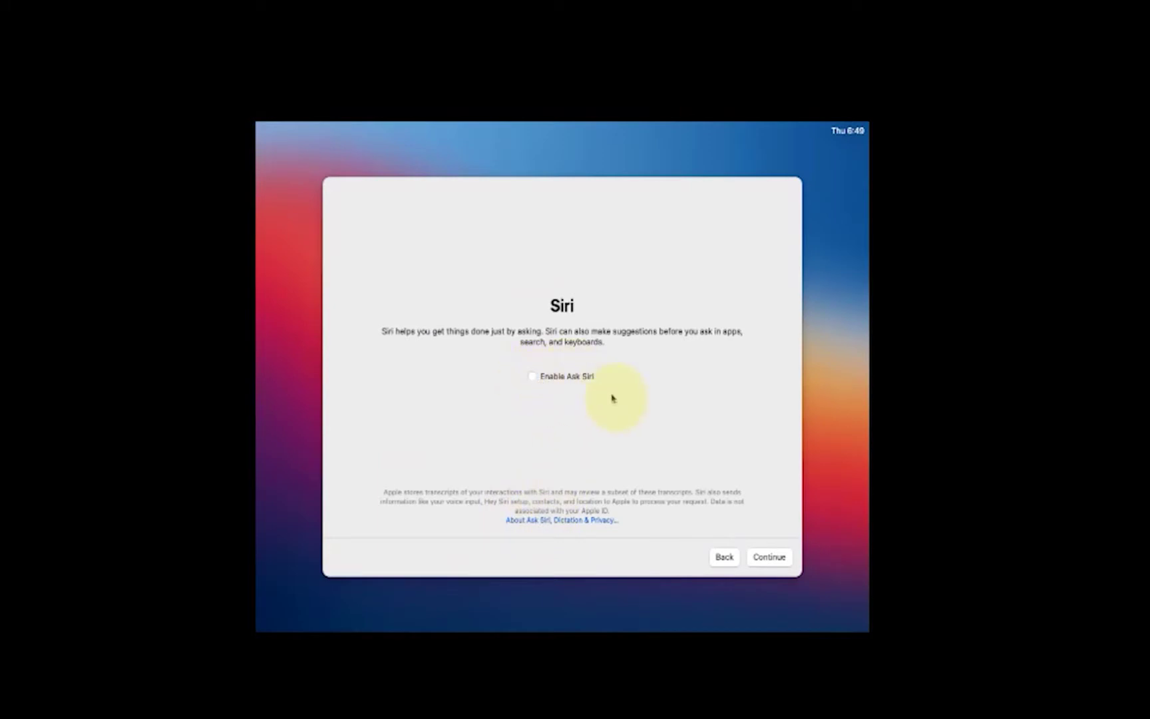
{"action": "left_click", "coordinate": [769, 560]}
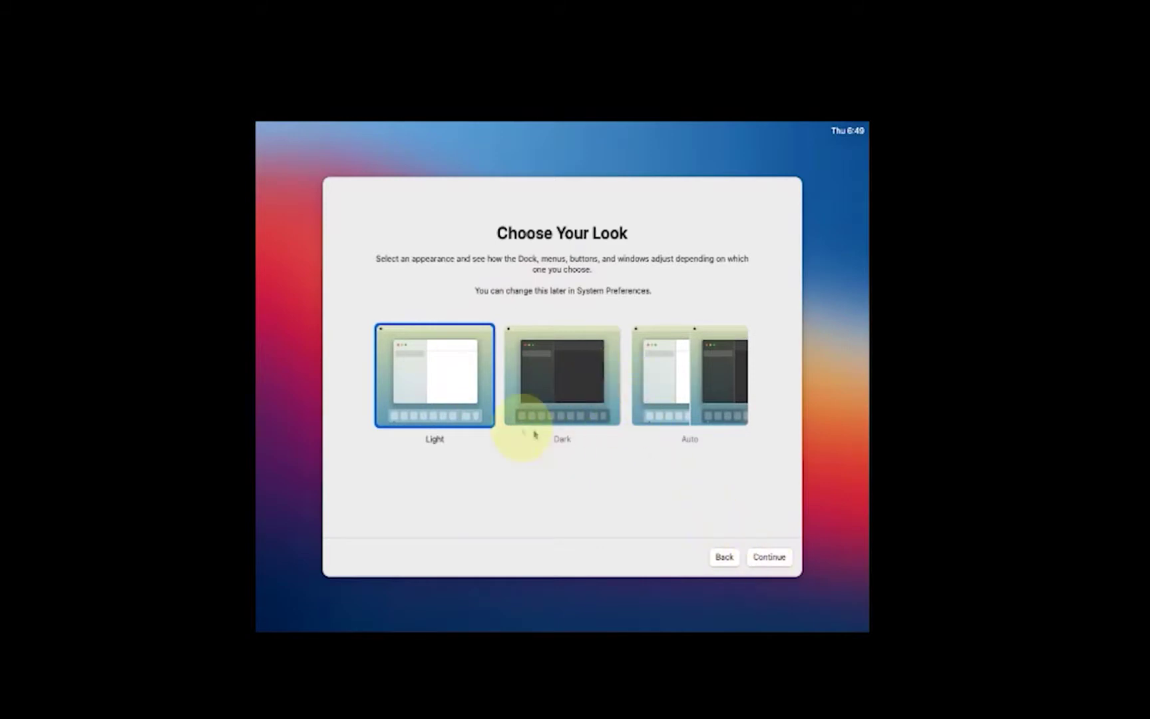
{"action": "left_click", "coordinate": [771, 559]}
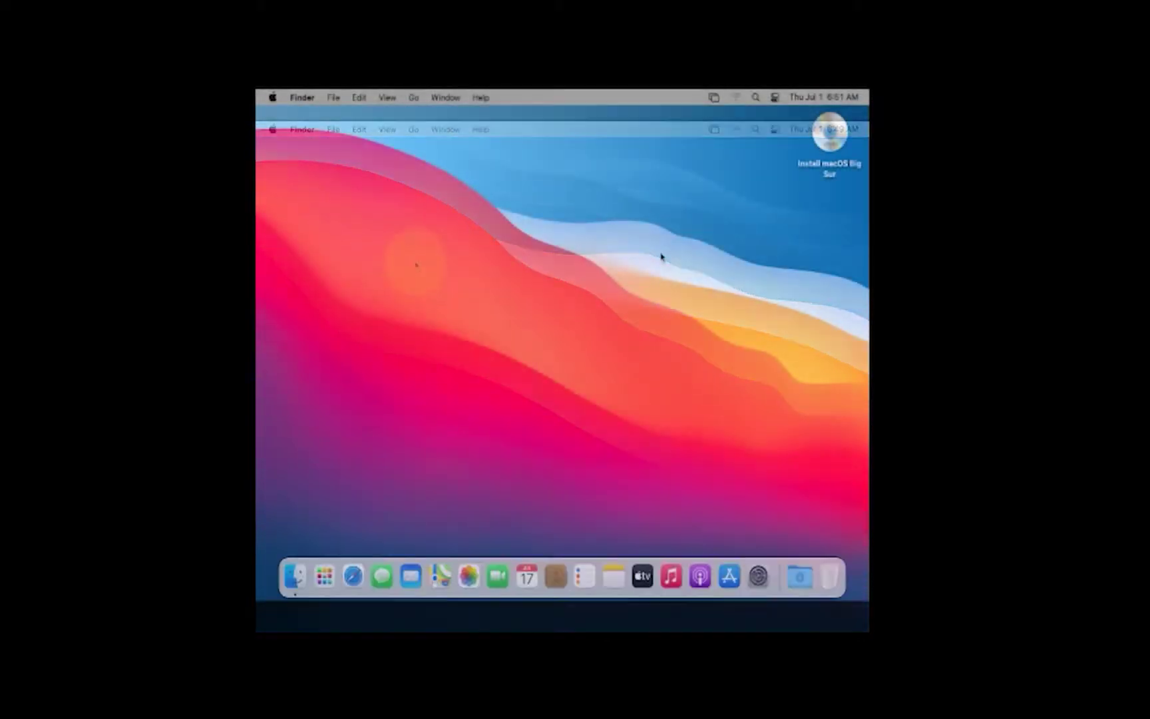
Eject the Install macOS Big Sur disc from the macOS desktop.
{"action": "right_click", "coordinate": [488, 224]}
{"action": "left_click", "coordinate": [620, 178]}
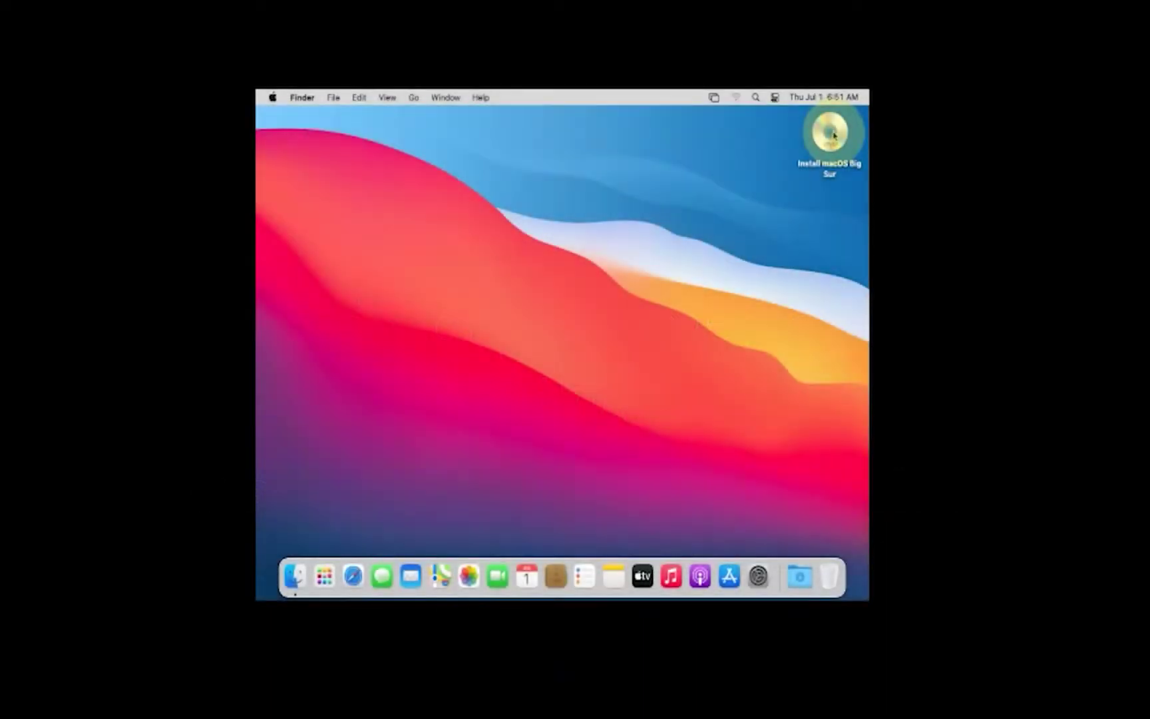
{"action": "left_click", "coordinate": [834, 135]}
{"action": "right_click", "coordinate": [834, 135]}
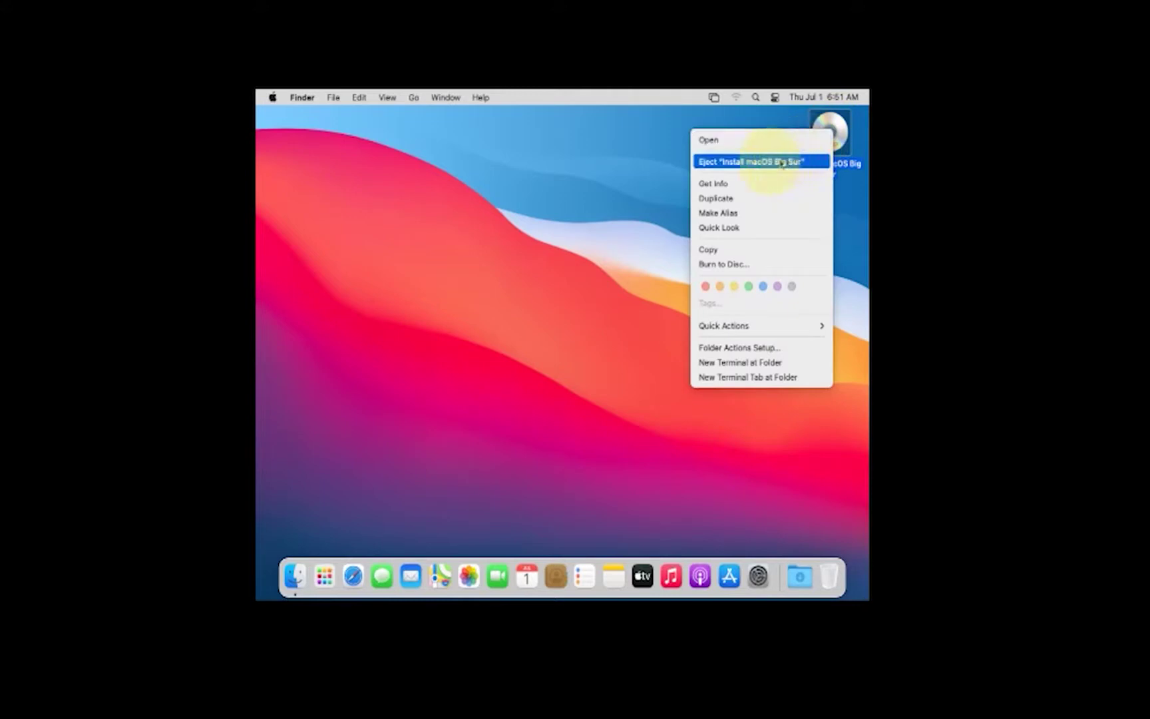
{"action": "left_click", "coordinate": [752, 163]}
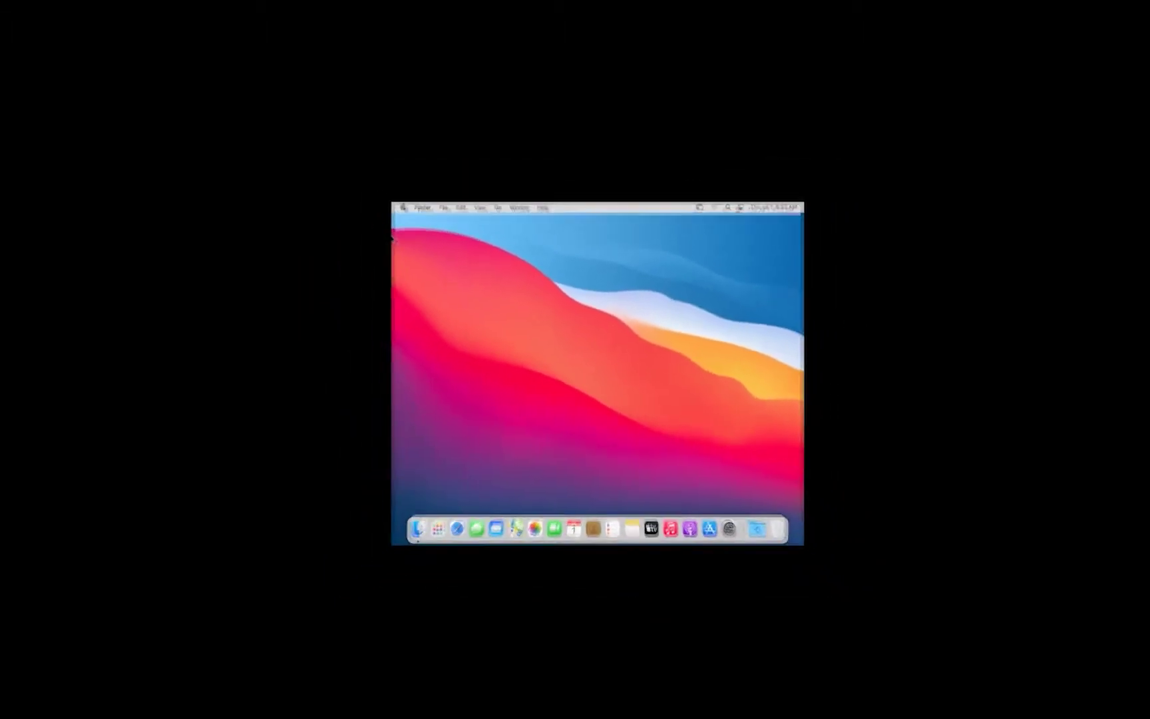
Open the virtual machine's CD/DVD (SATA) settings in VMware Player and set the drive's device status to Connected.
{"action": "left_click", "coordinate": [18, 22]}
{"action": "mouse_move", "coordinate": [56, 70]}
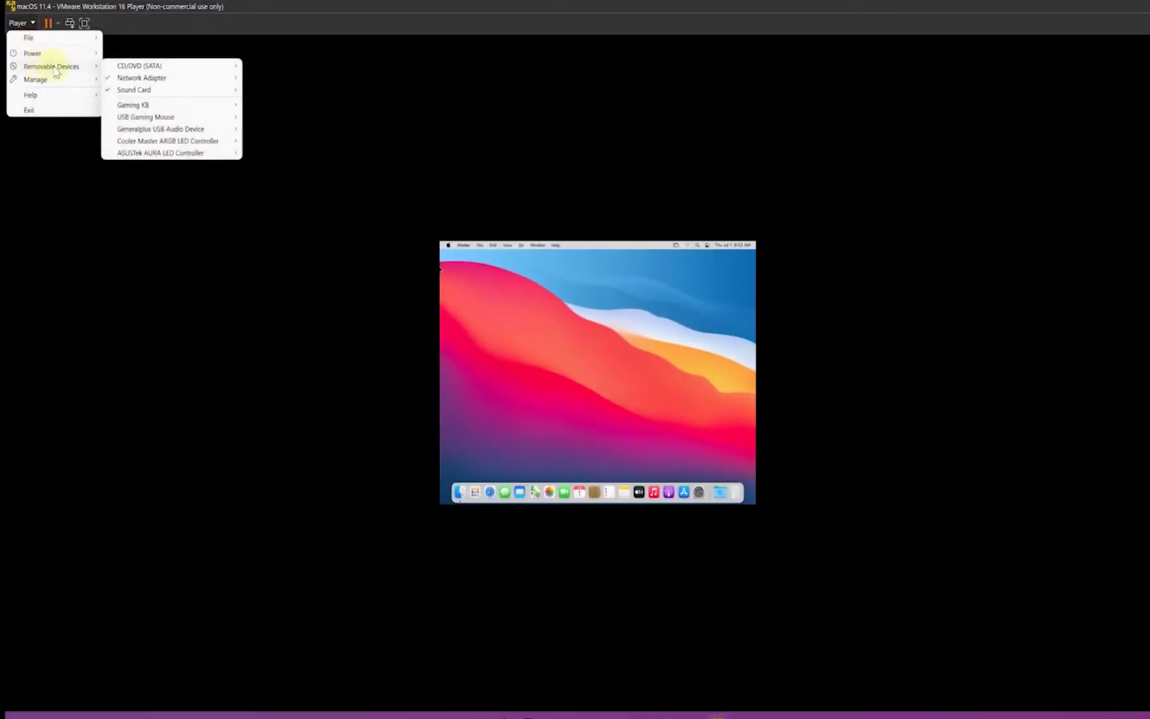
{"action": "mouse_move", "coordinate": [136, 68]}
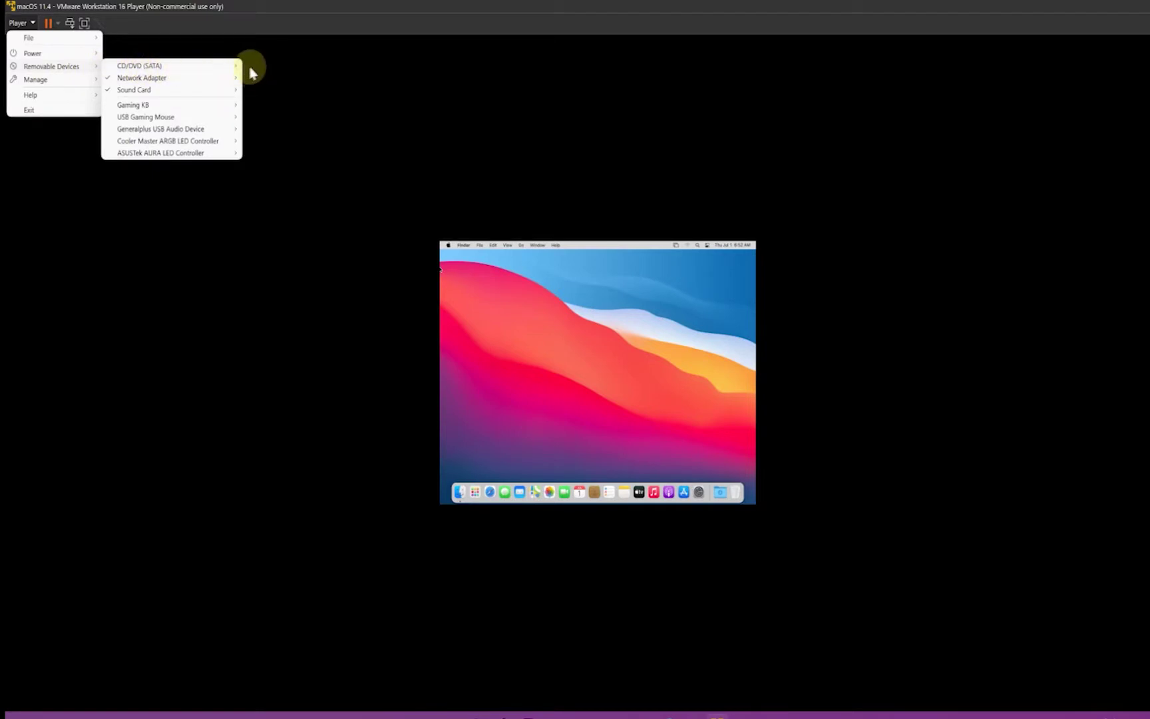
{"action": "mouse_move", "coordinate": [229, 68]}
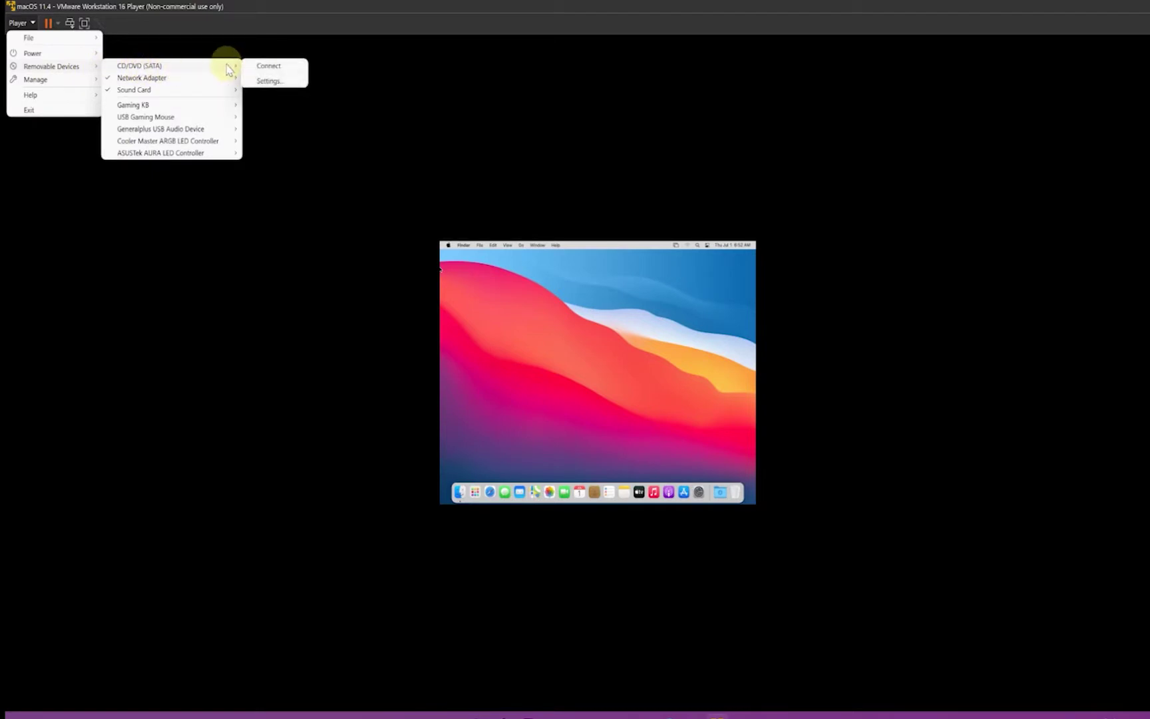
{"action": "left_click", "coordinate": [266, 81]}
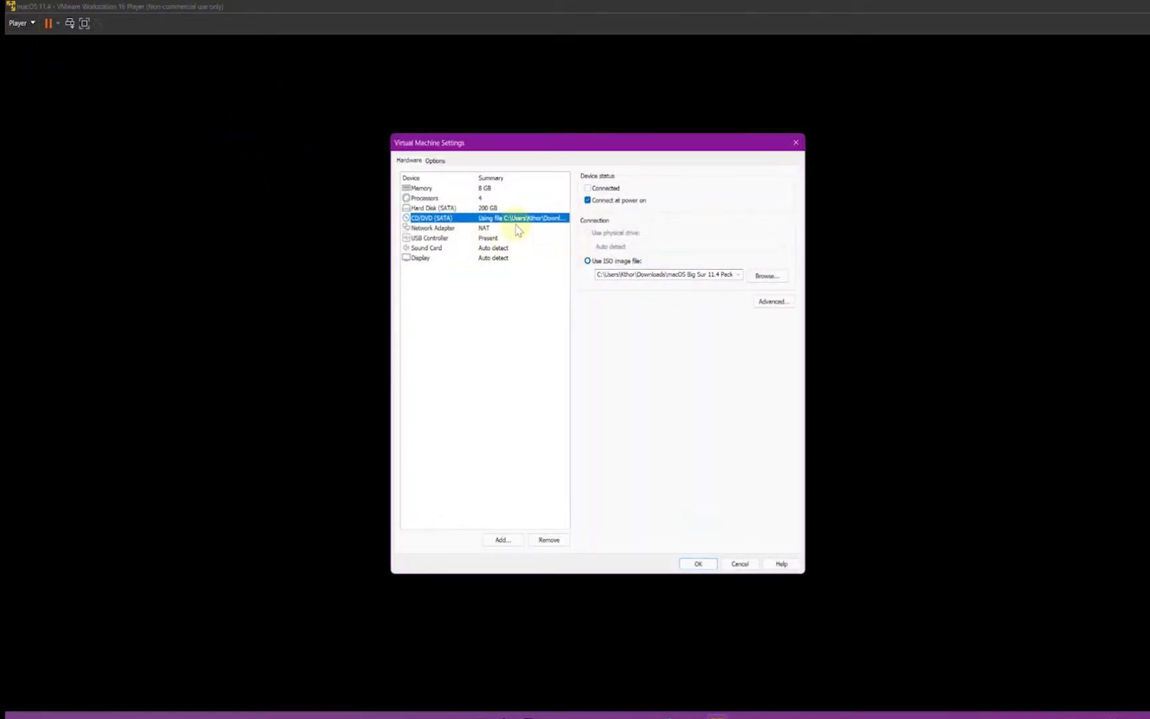
{"action": "left_click", "coordinate": [589, 190]}
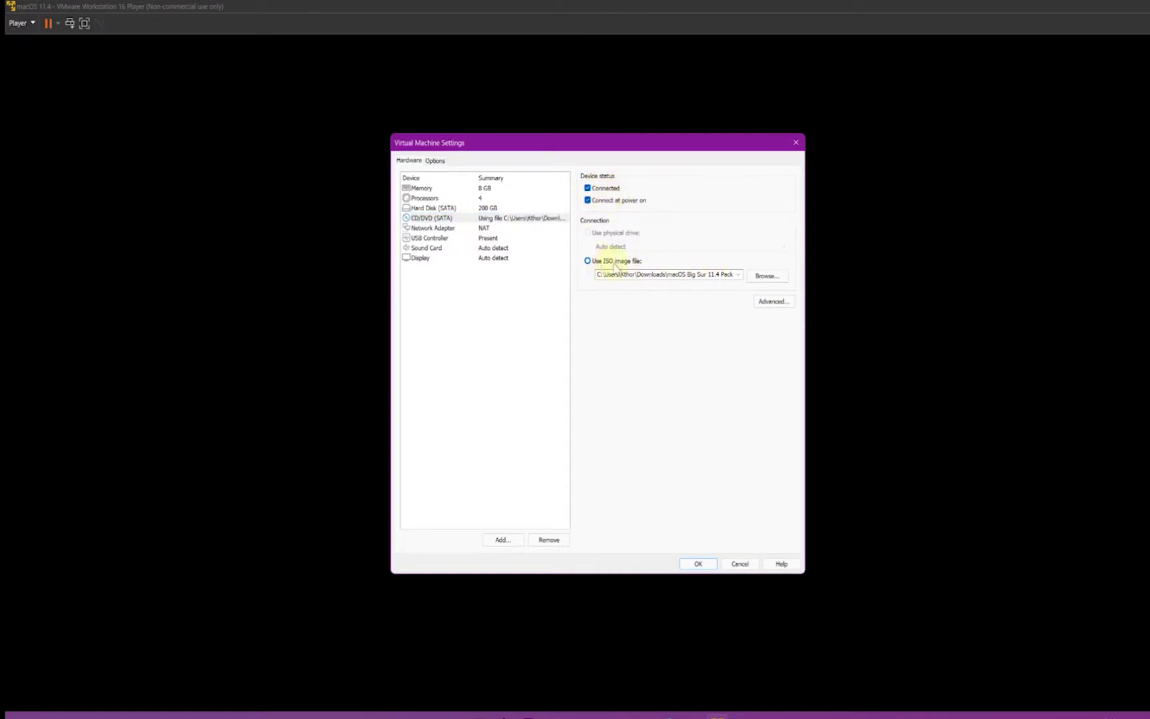
Load the darwin ISO image from the macOS Big Sur 11.4 Package folder into the CD/DVD drive and apply the settings.
{"action": "left_click", "coordinate": [770, 277]}
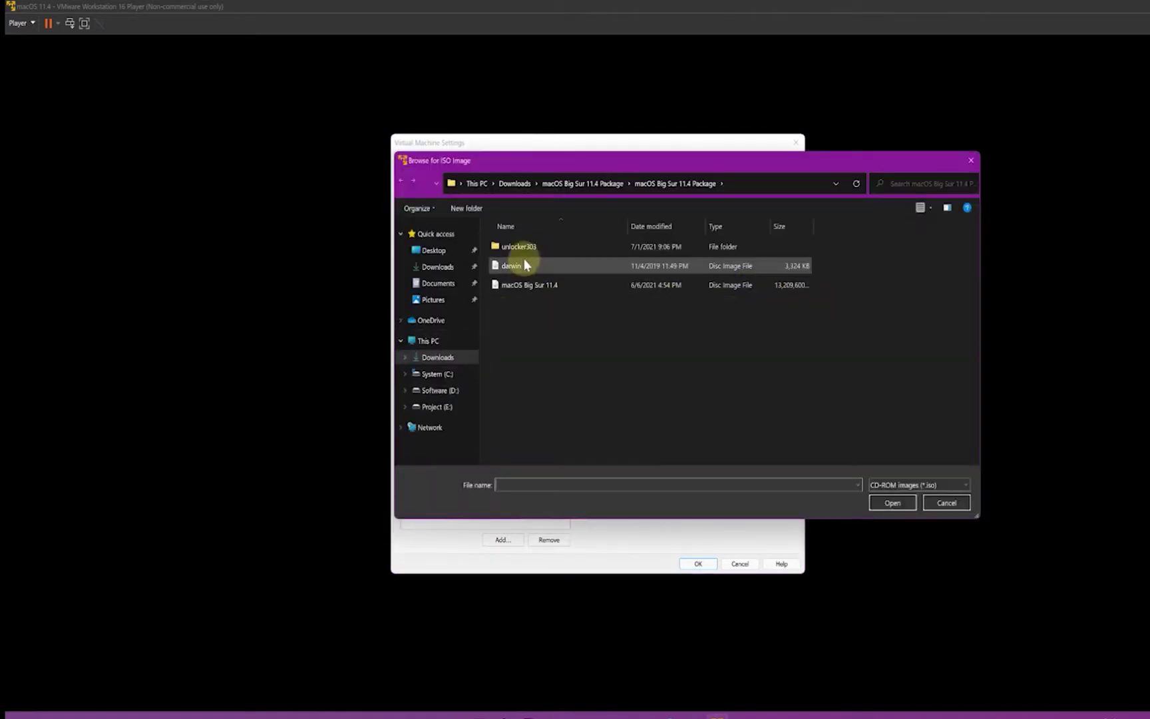
{"action": "left_click", "coordinate": [509, 267]}
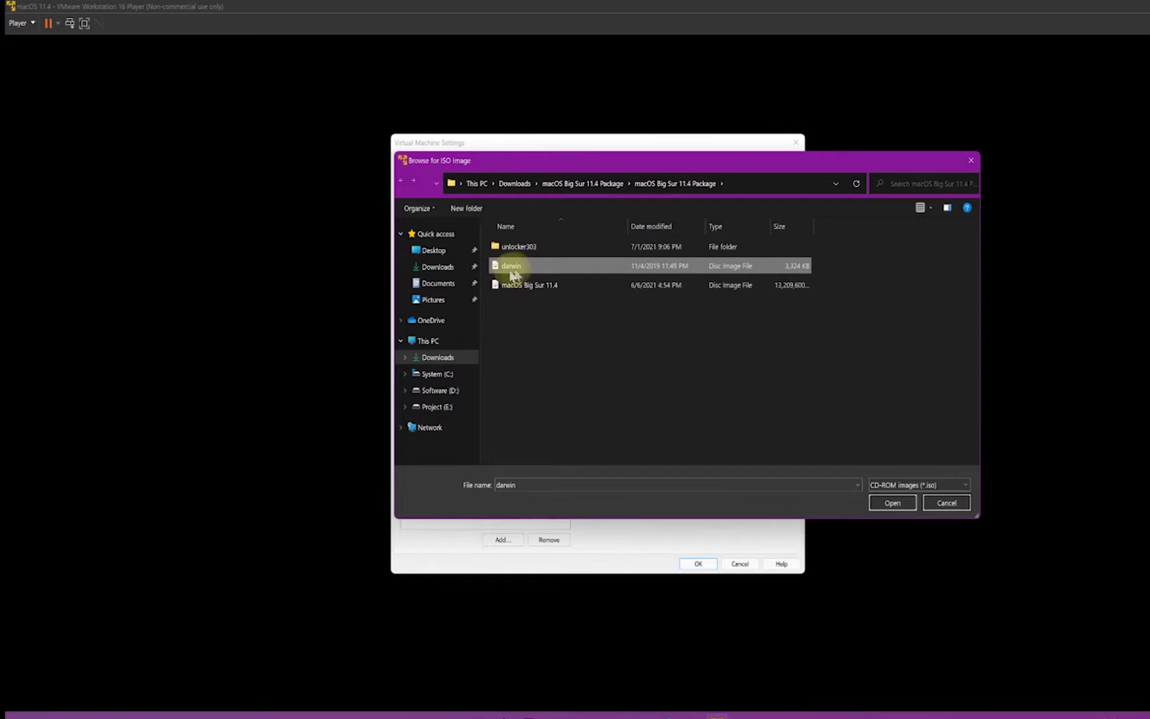
{"action": "left_click", "coordinate": [889, 503]}
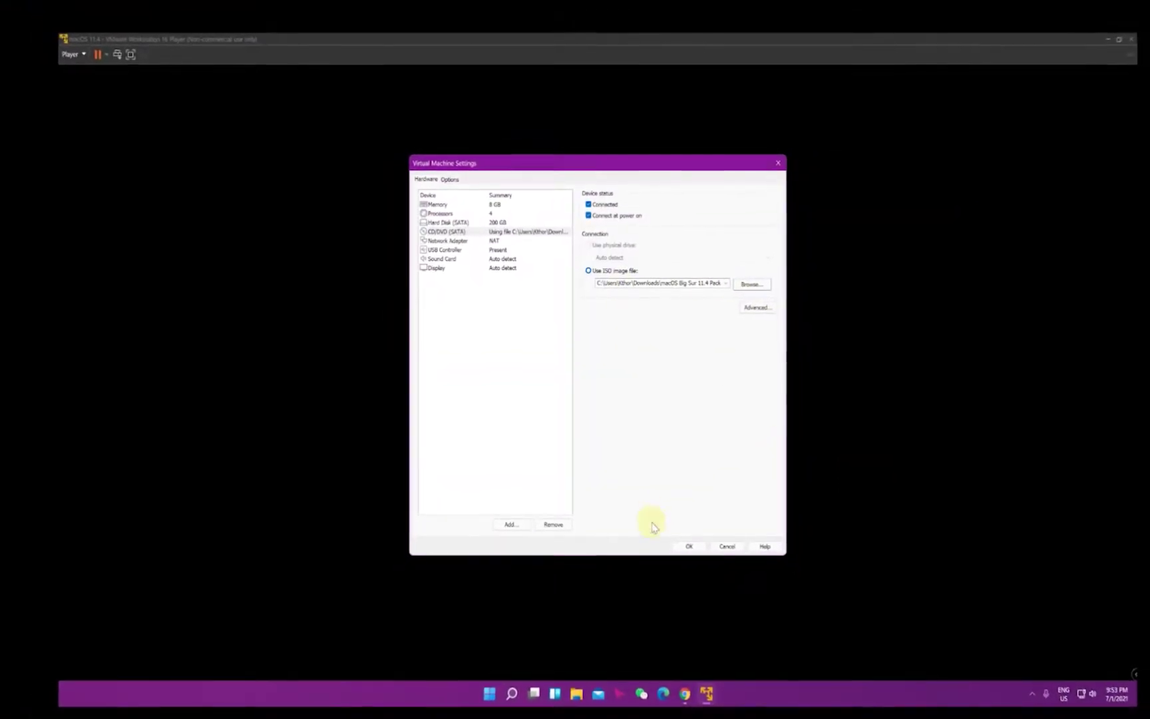
{"action": "left_click", "coordinate": [688, 546]}
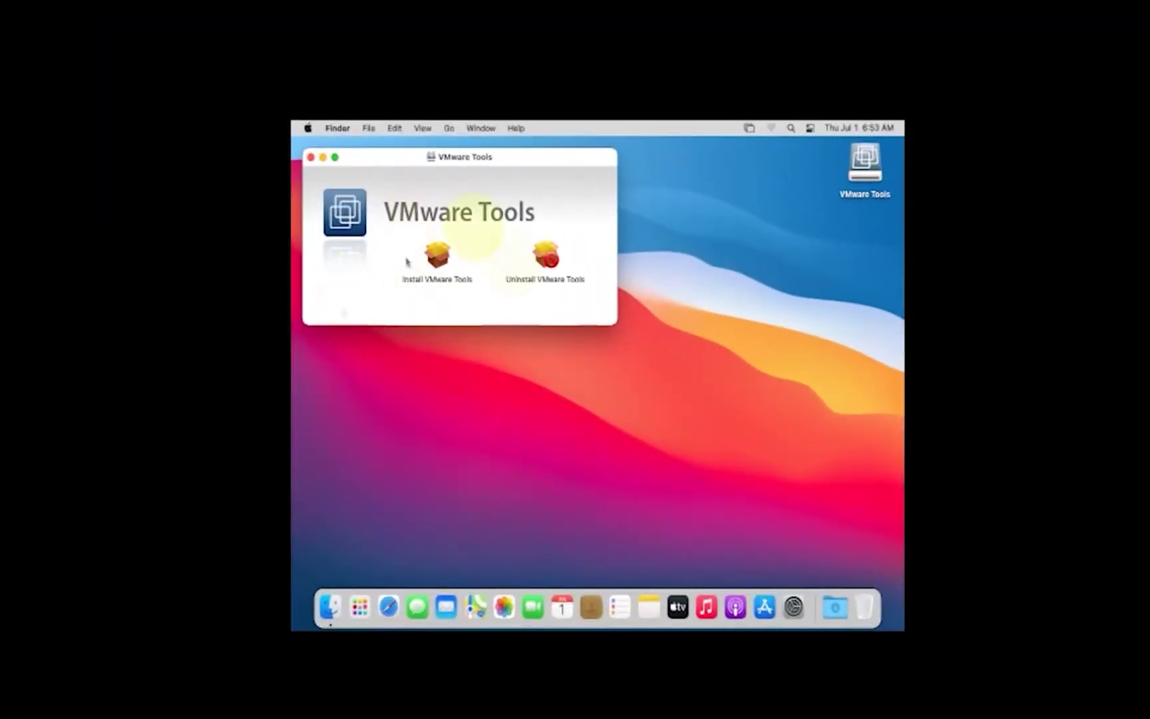
Run the VMware Tools installer with a standard install on the Mackbook Pro disk, authorizing it with the account password.
{"action": "left_click", "coordinate": [433, 256]}
{"action": "double_click", "coordinate": [433, 256]}
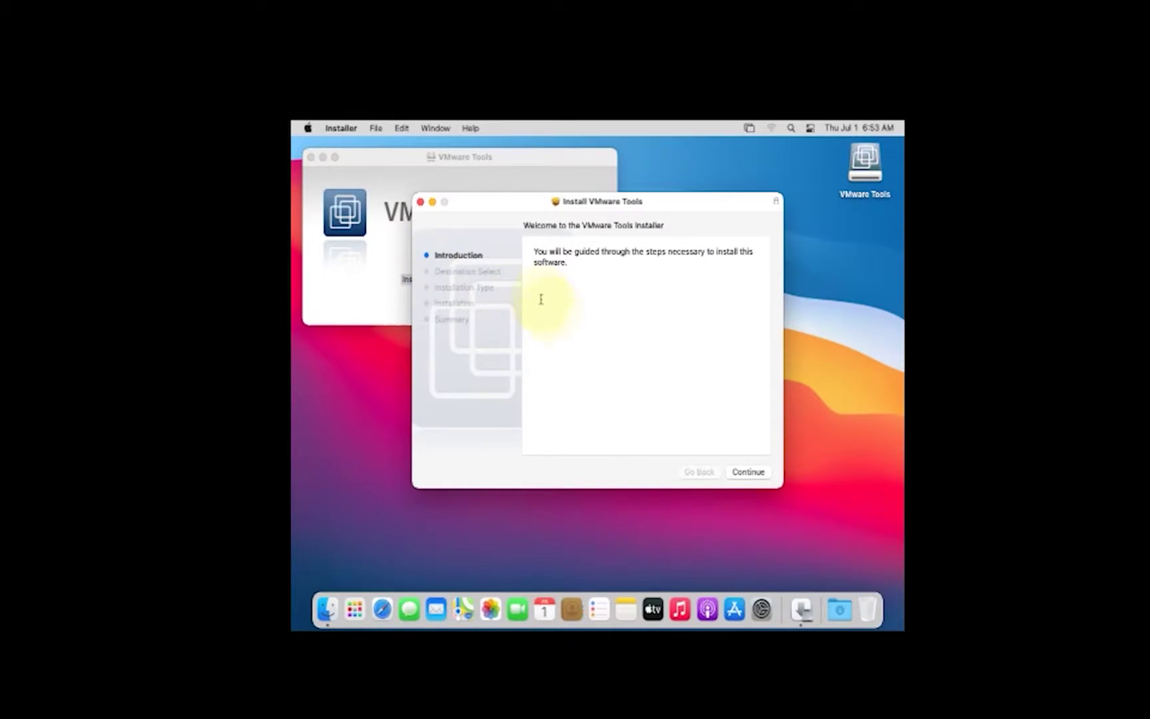
{"action": "left_click", "coordinate": [753, 473]}
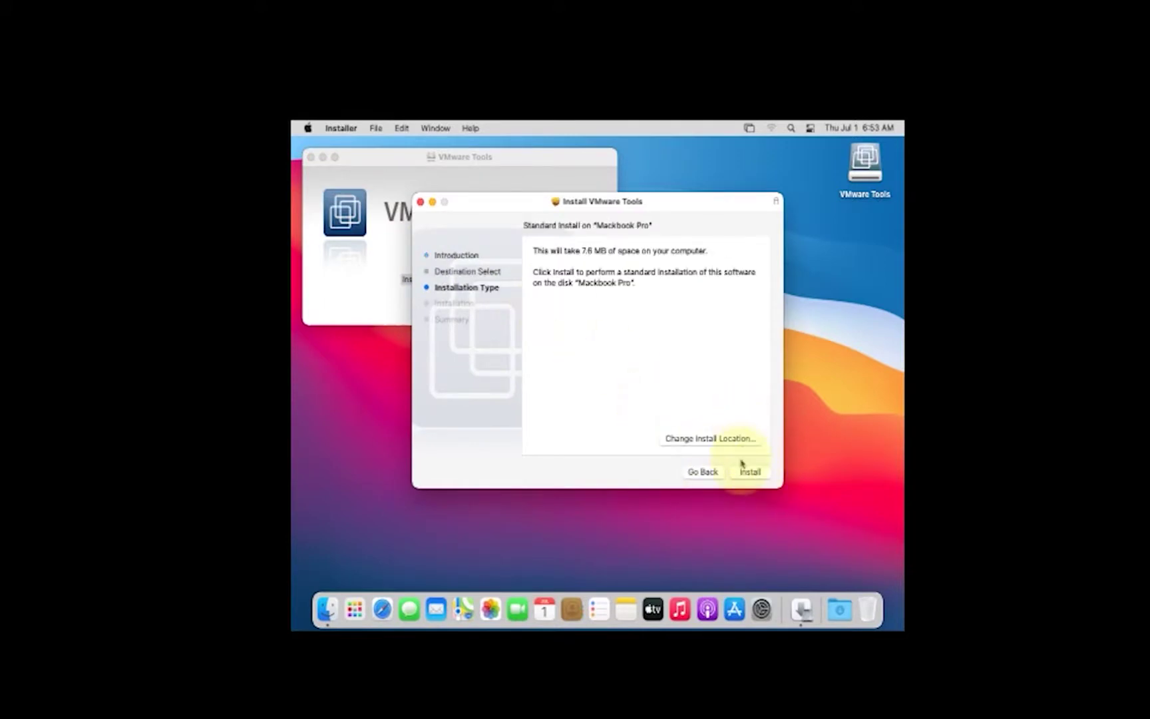
{"action": "left_click", "coordinate": [748, 472]}
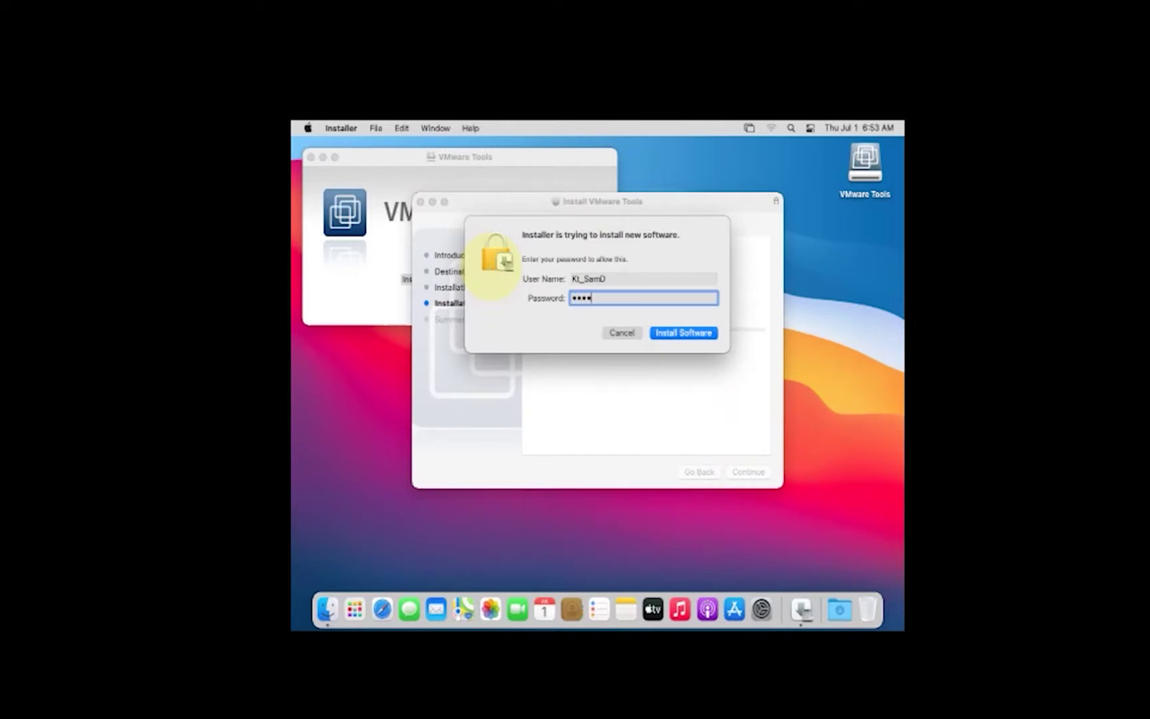
{"action": "left_click", "coordinate": [670, 333]}
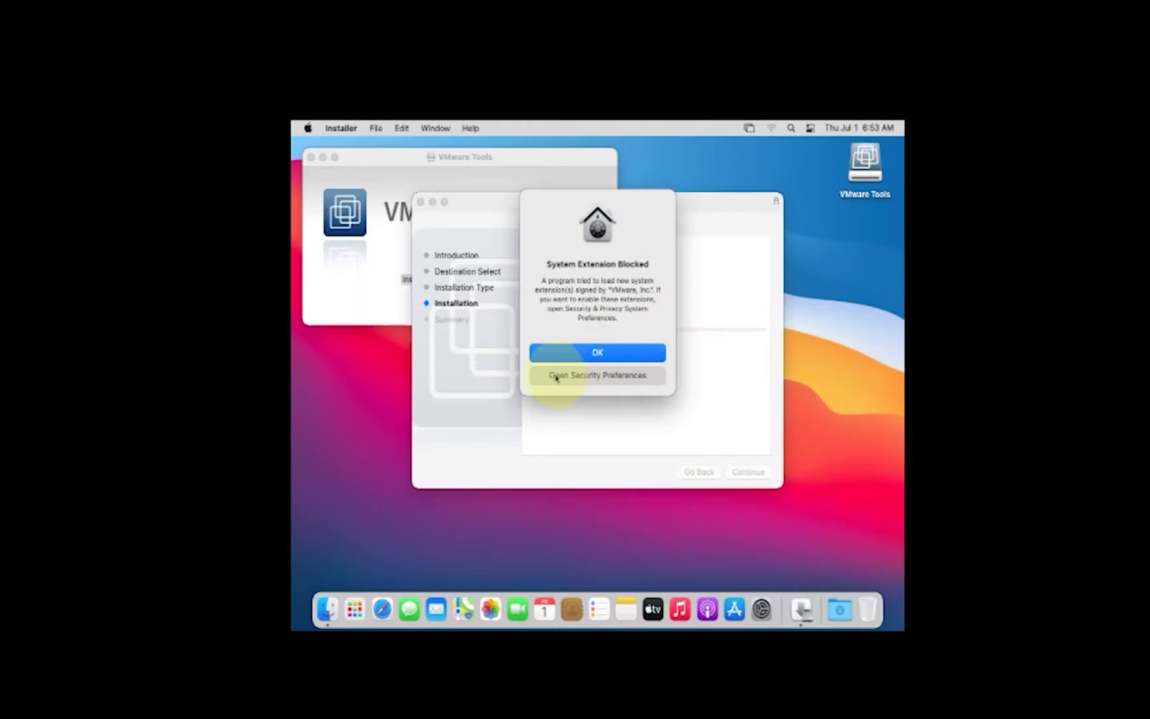
Open the Security & Privacy preferences from the blocked-extension alert and unlock them with the account password.
{"action": "left_click", "coordinate": [595, 376]}
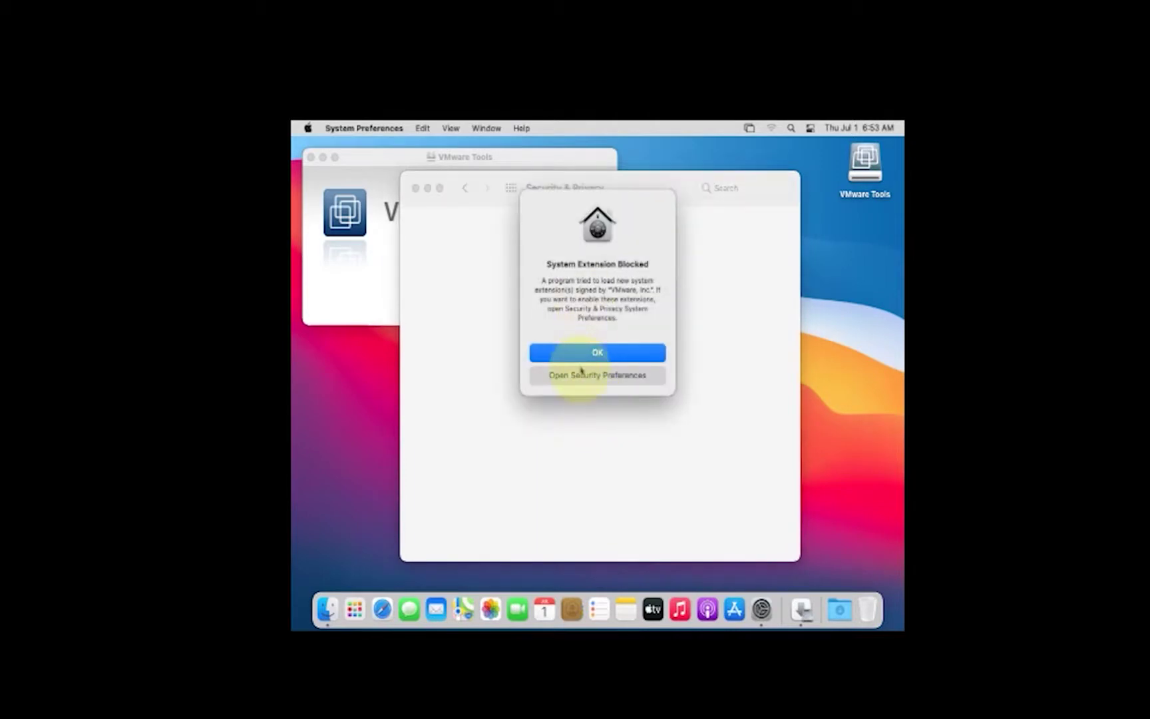
{"action": "left_click", "coordinate": [576, 376]}
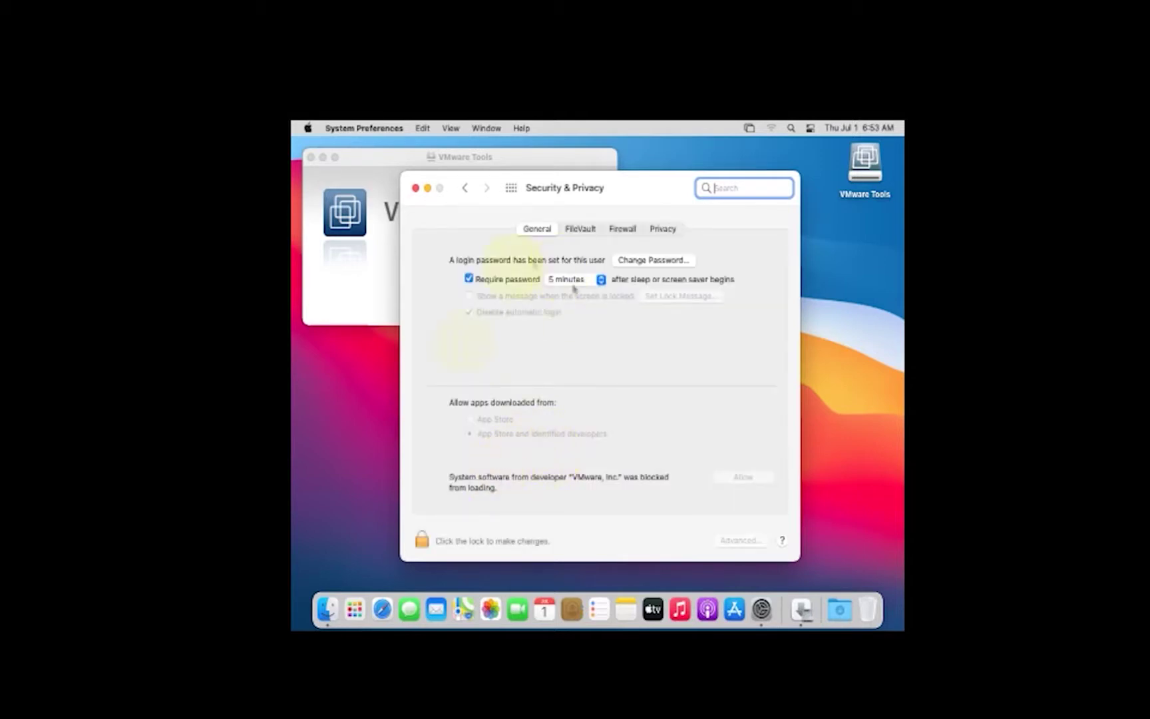
{"action": "left_click", "coordinate": [423, 540]}
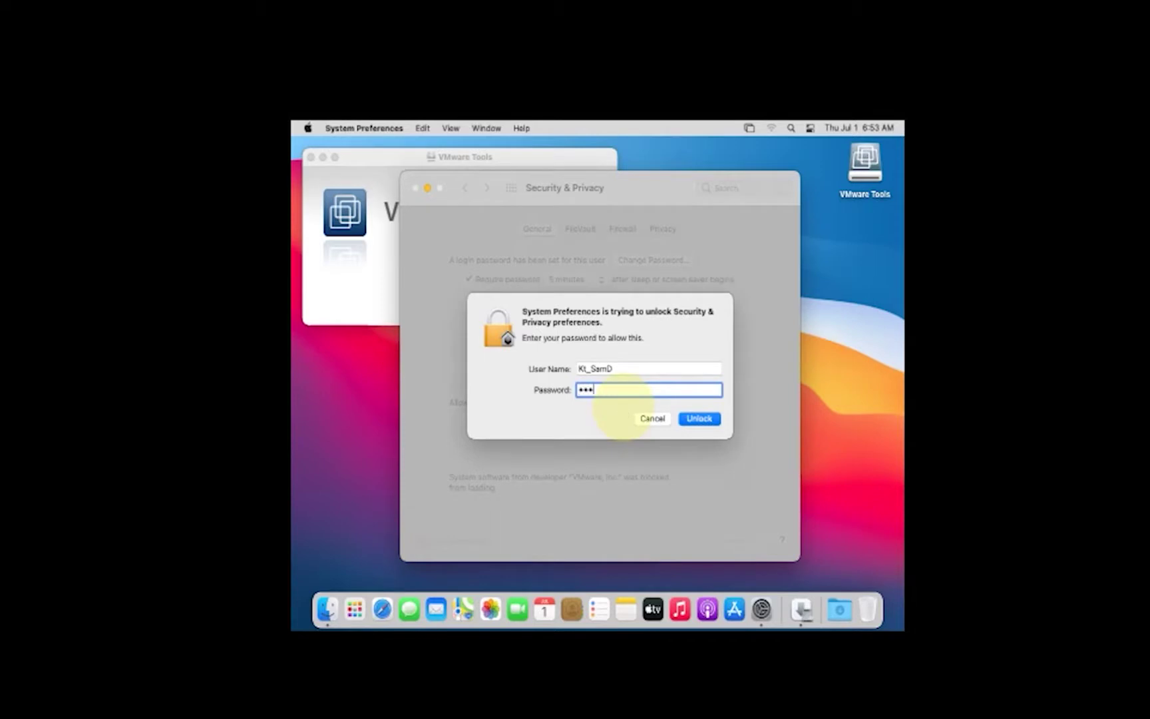
{"action": "left_click", "coordinate": [698, 419]}
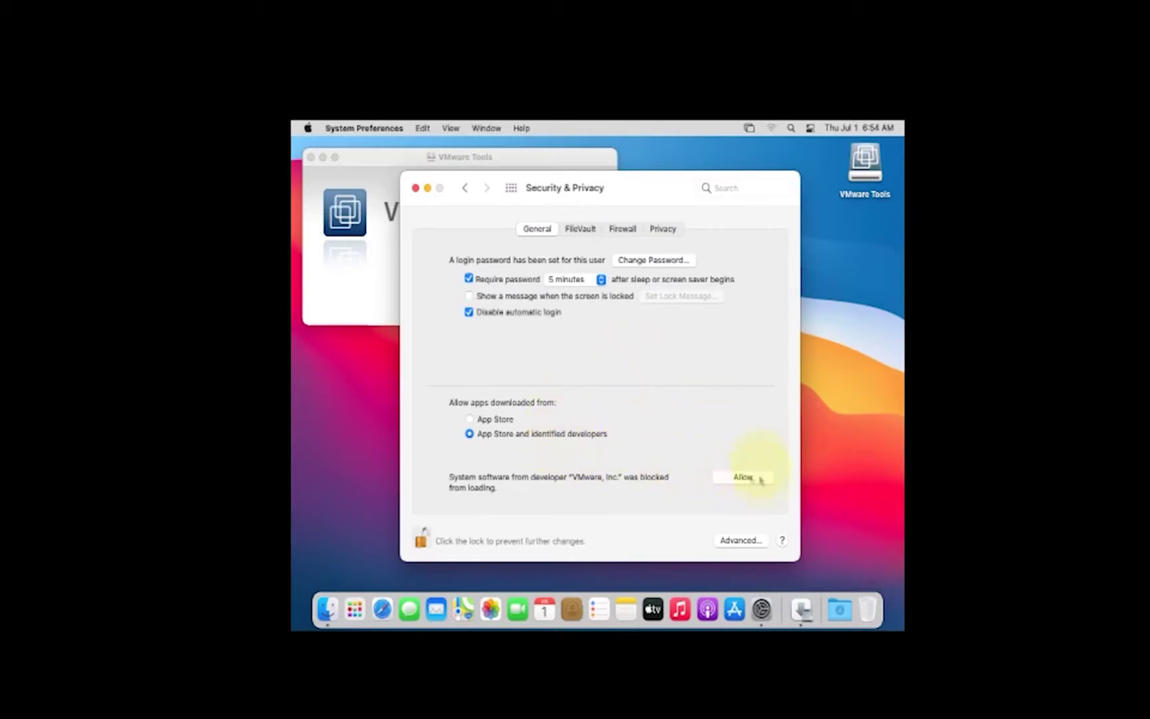
Allow the blocked VMware, Inc. system software, postpone the restart, and lock and close the Security & Privacy preferences.
{"action": "left_click", "coordinate": [743, 477]}
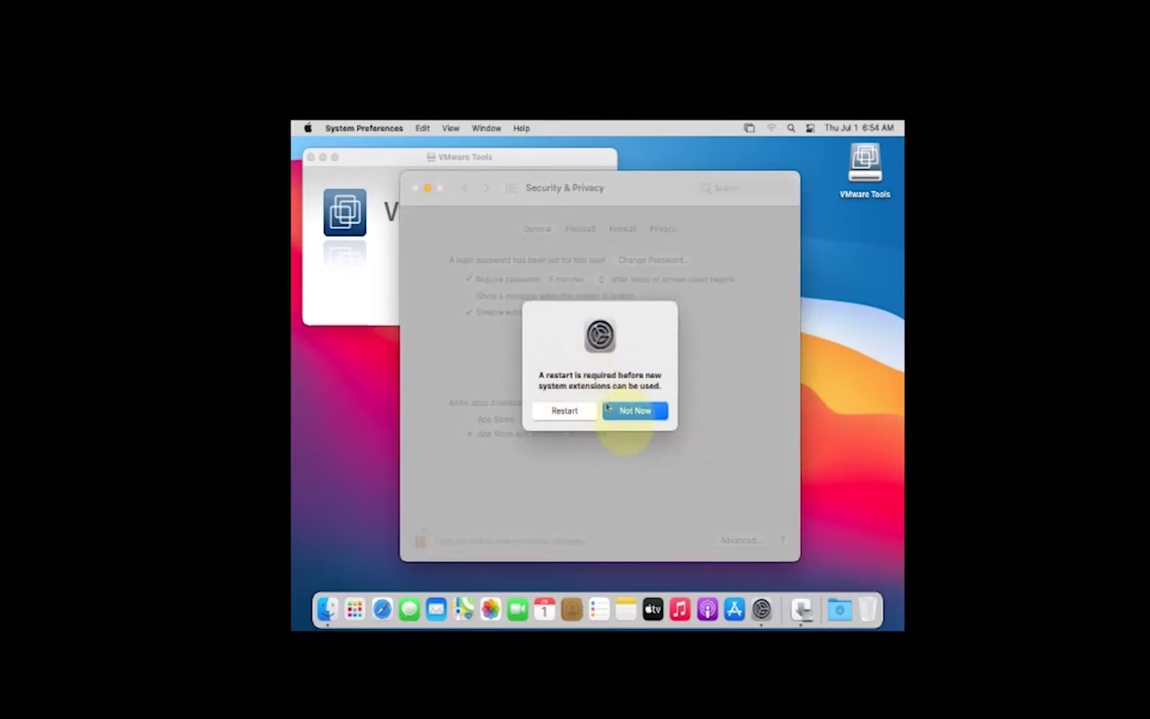
{"action": "left_click", "coordinate": [629, 411]}
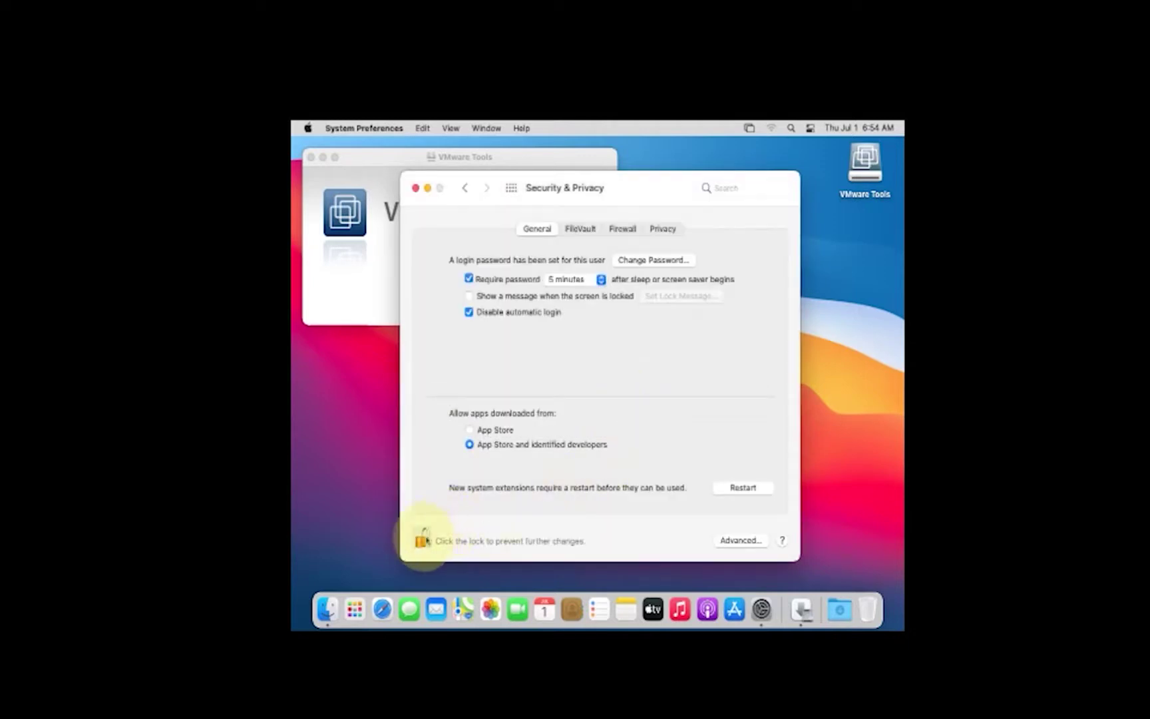
{"action": "left_click", "coordinate": [422, 538]}
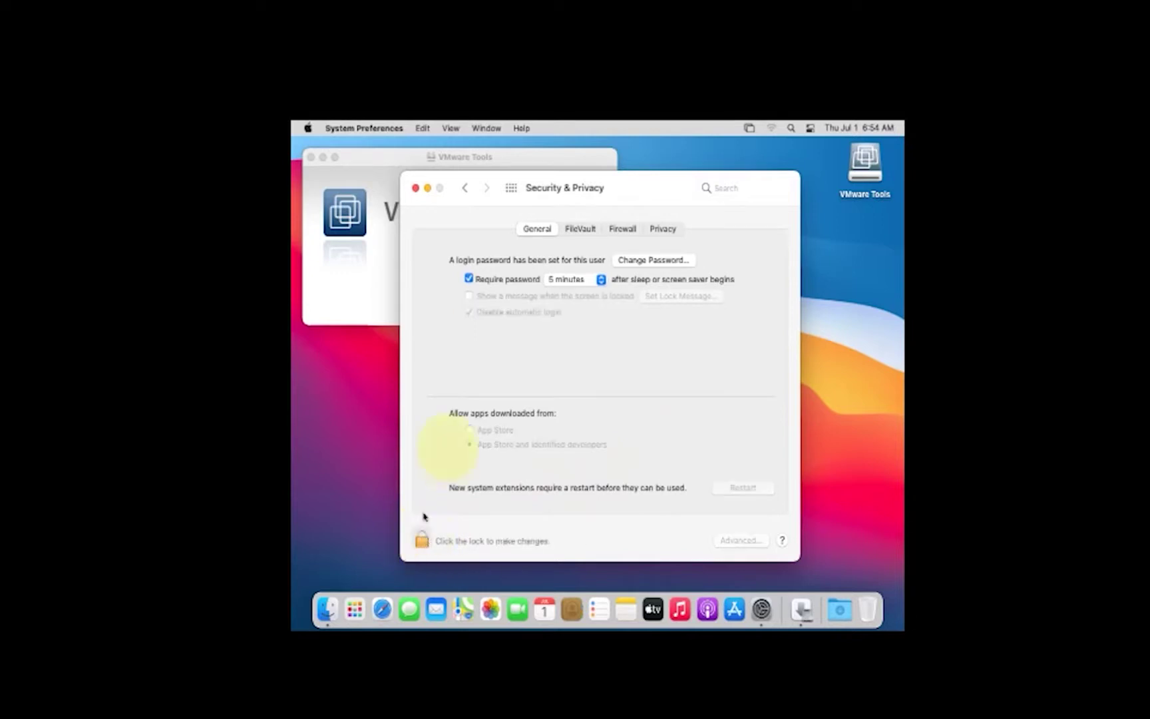
{"action": "left_click", "coordinate": [416, 189]}
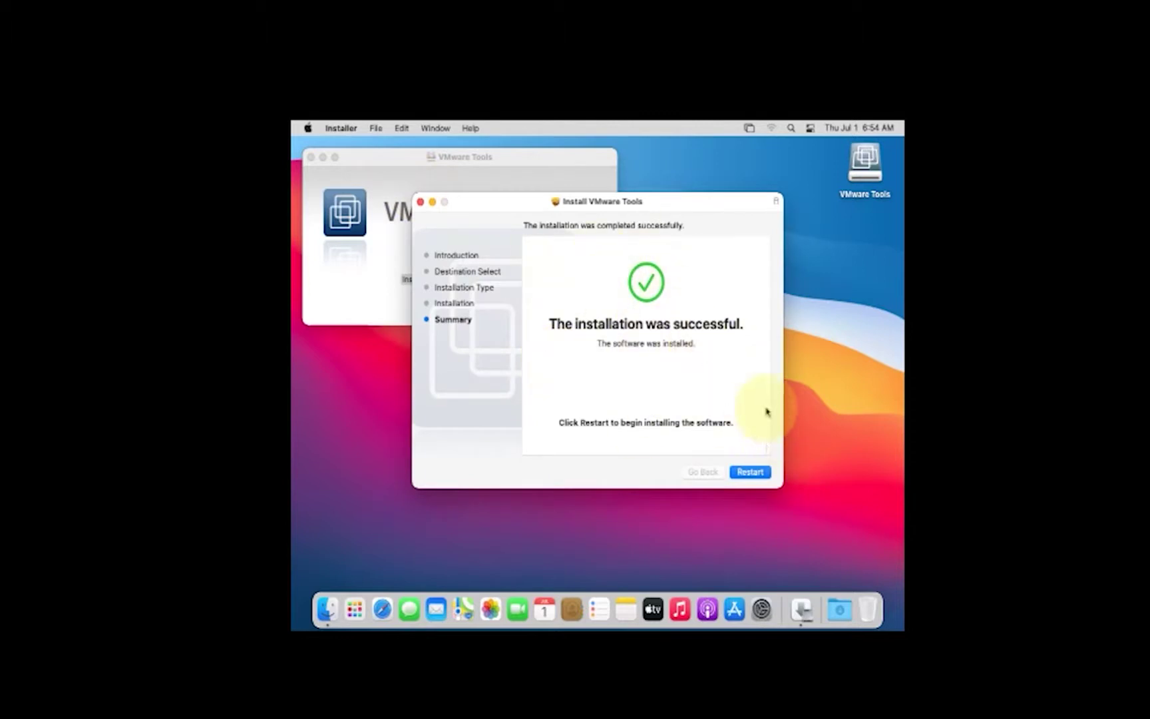
Restart macOS from the VMware Tools installer, log in with the account password, and close the VMware Tools window.
{"action": "left_click", "coordinate": [754, 473]}
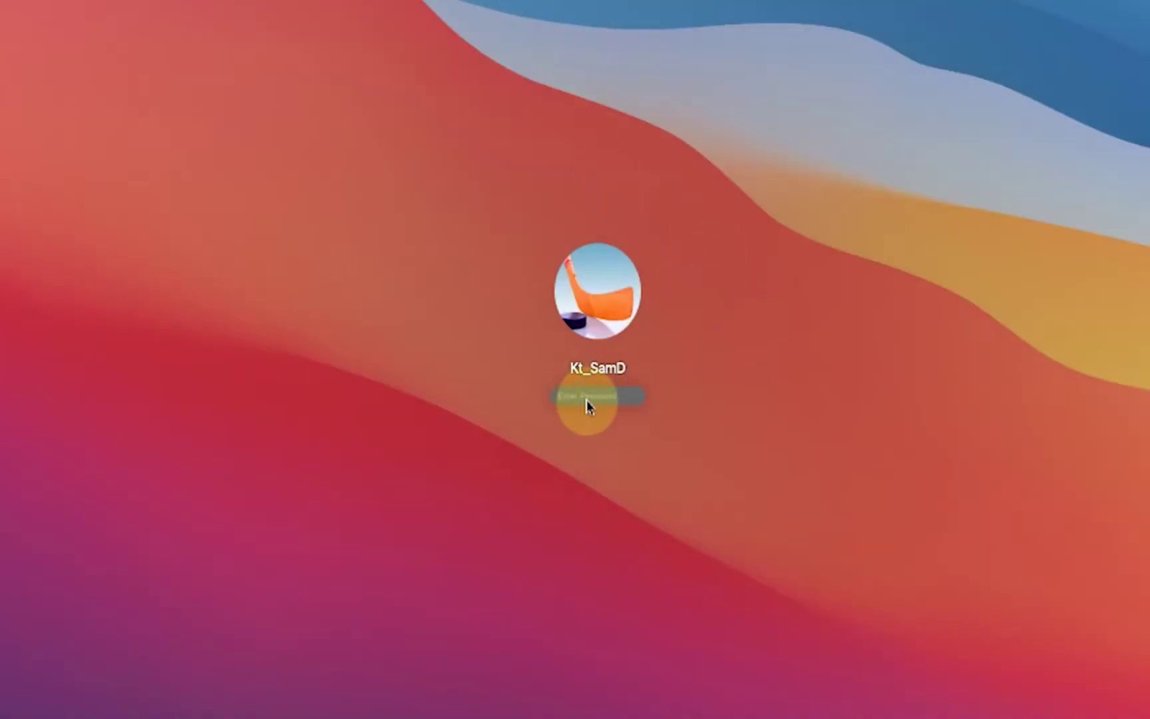
{"action": "type", "text": "*****"}
{"action": "key", "text": "Return"}
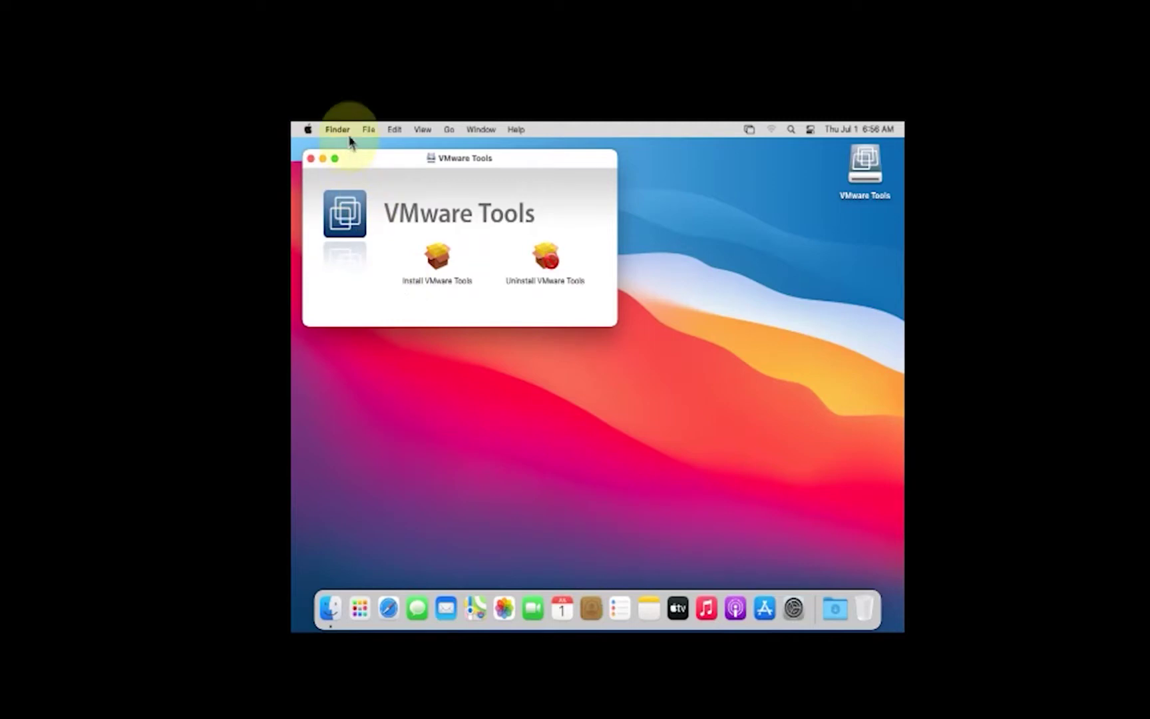
{"action": "left_click", "coordinate": [310, 158]}
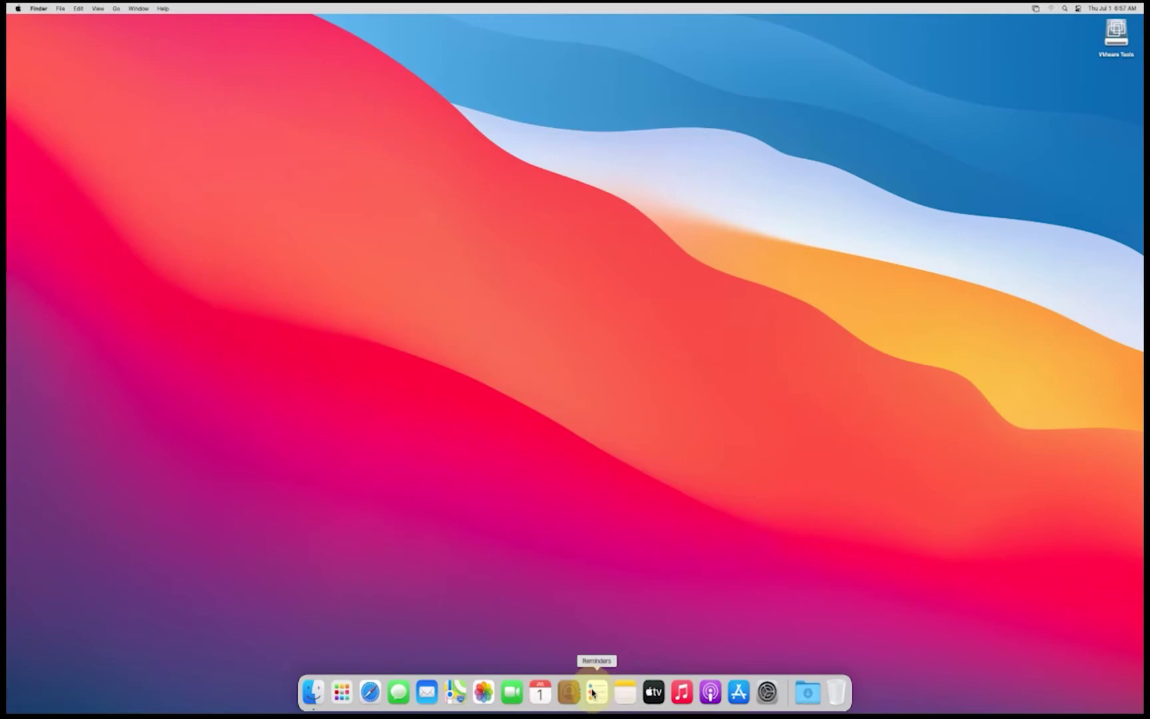
Examine the Applications, Desktop and Documents folders in Finder, and minimize the Finder window.
{"action": "left_click", "coordinate": [312, 695]}
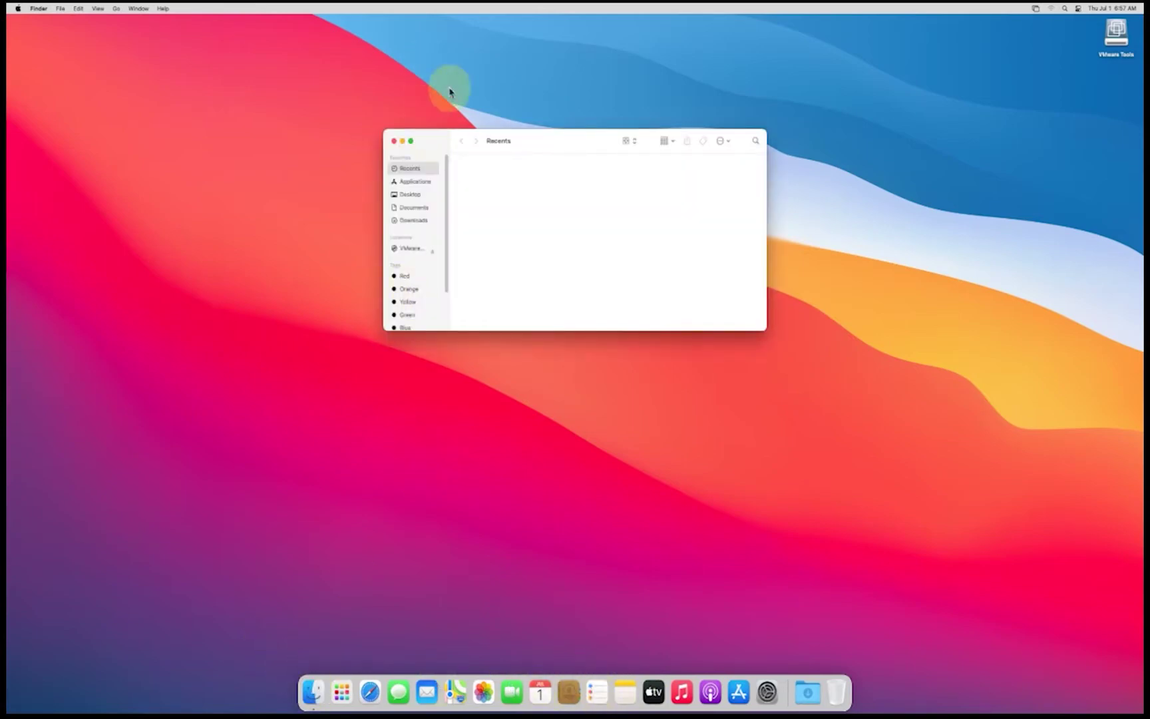
{"action": "left_click_drag", "start_coordinate": [554, 146], "coordinate": [506, 191]}
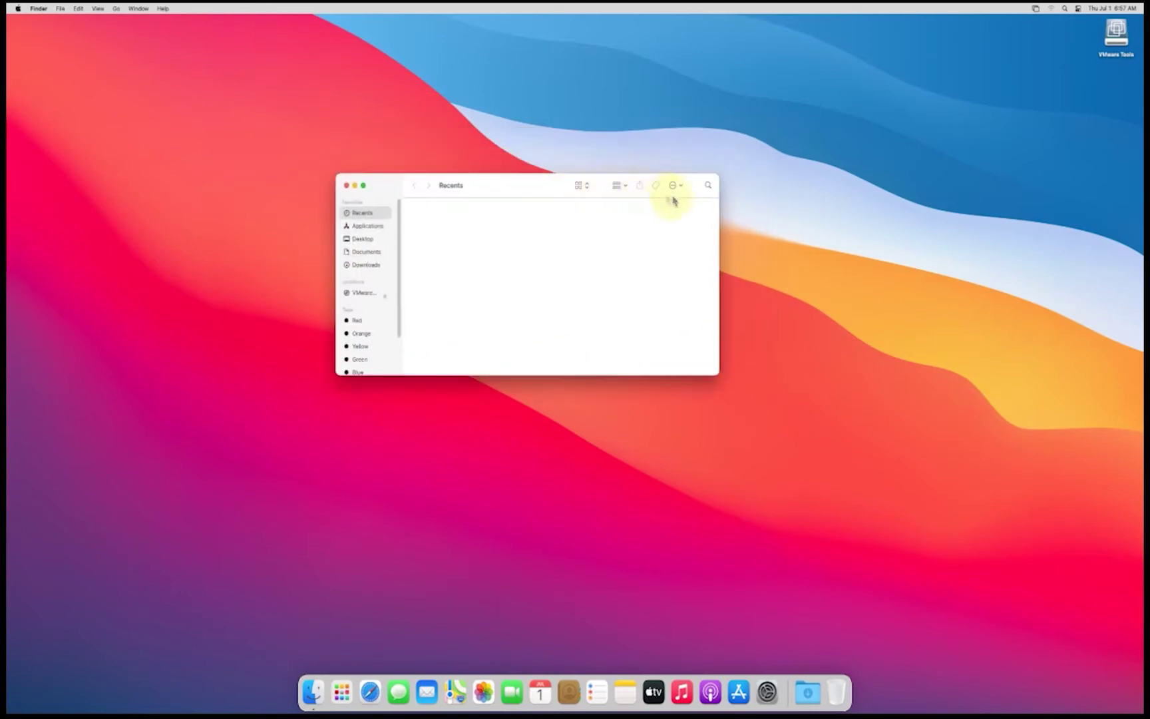
{"action": "left_click", "coordinate": [364, 226]}
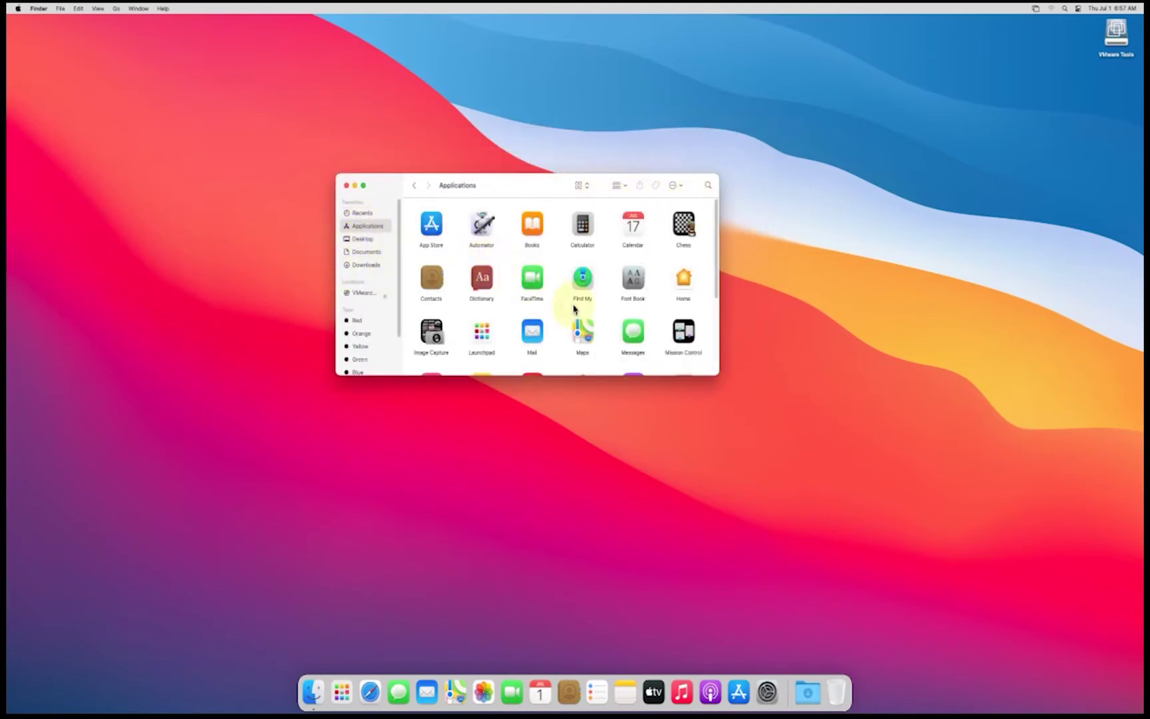
{"action": "left_click", "coordinate": [530, 284]}
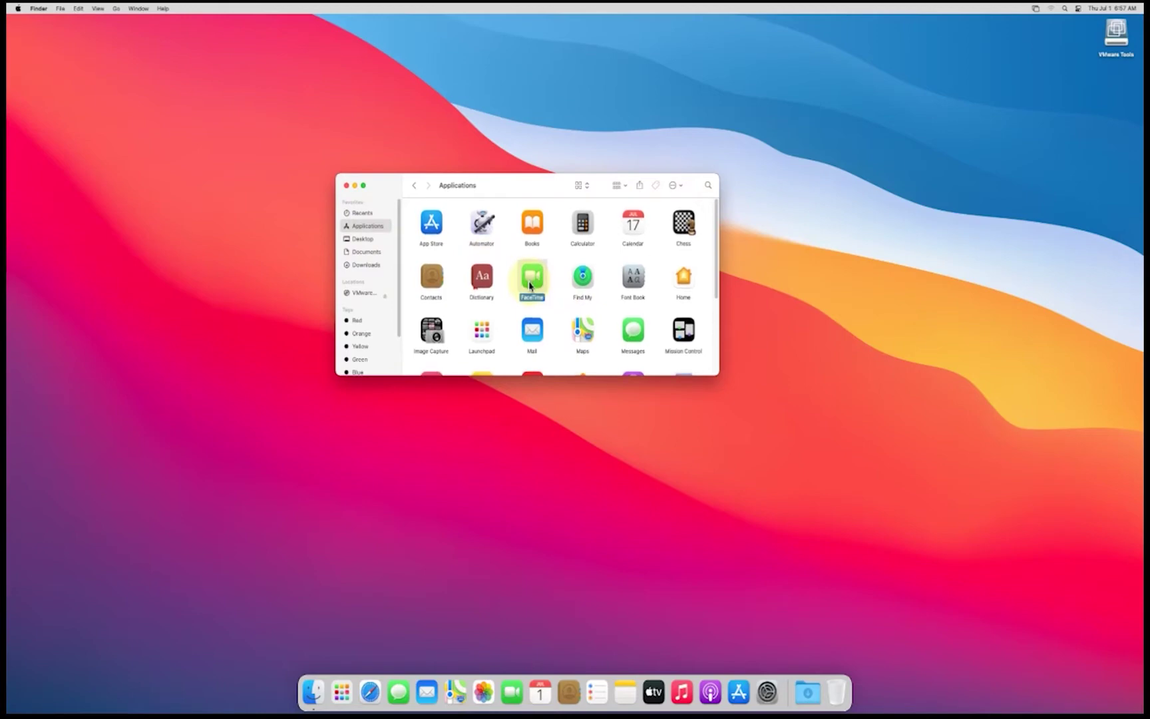
{"action": "left_click", "coordinate": [362, 241]}
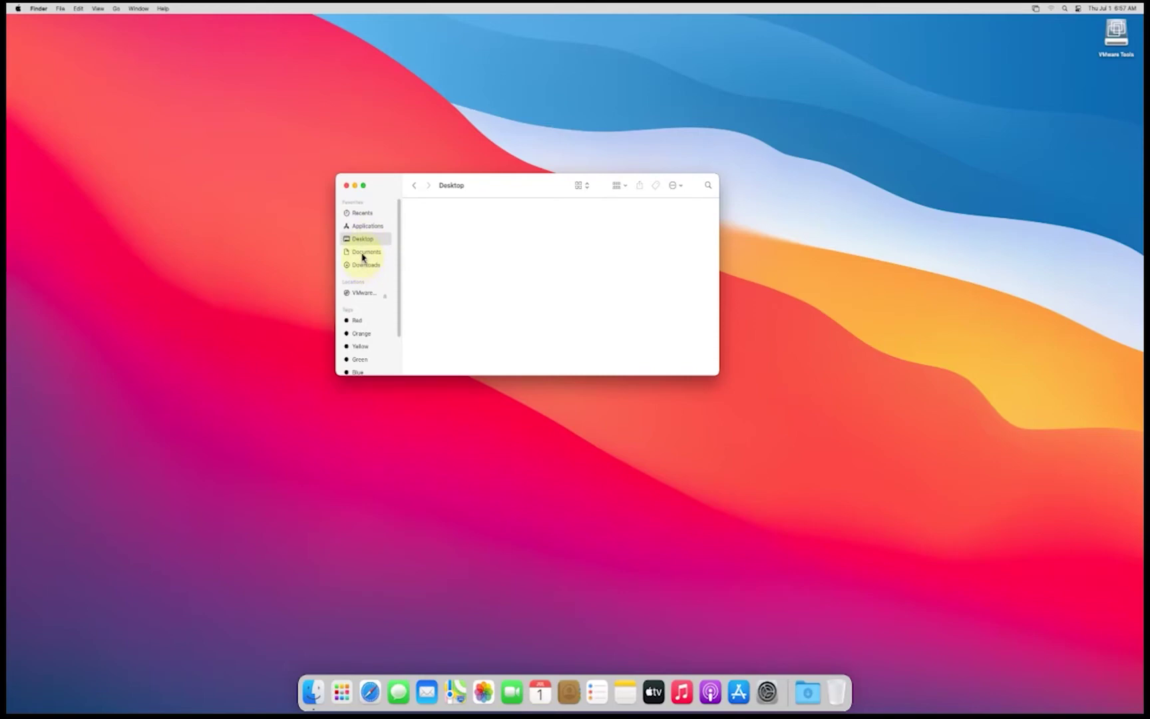
{"action": "left_click", "coordinate": [364, 256]}
{"action": "scroll", "coordinate": [370, 314], "scroll_direction": "down", "scroll_amount": 3}
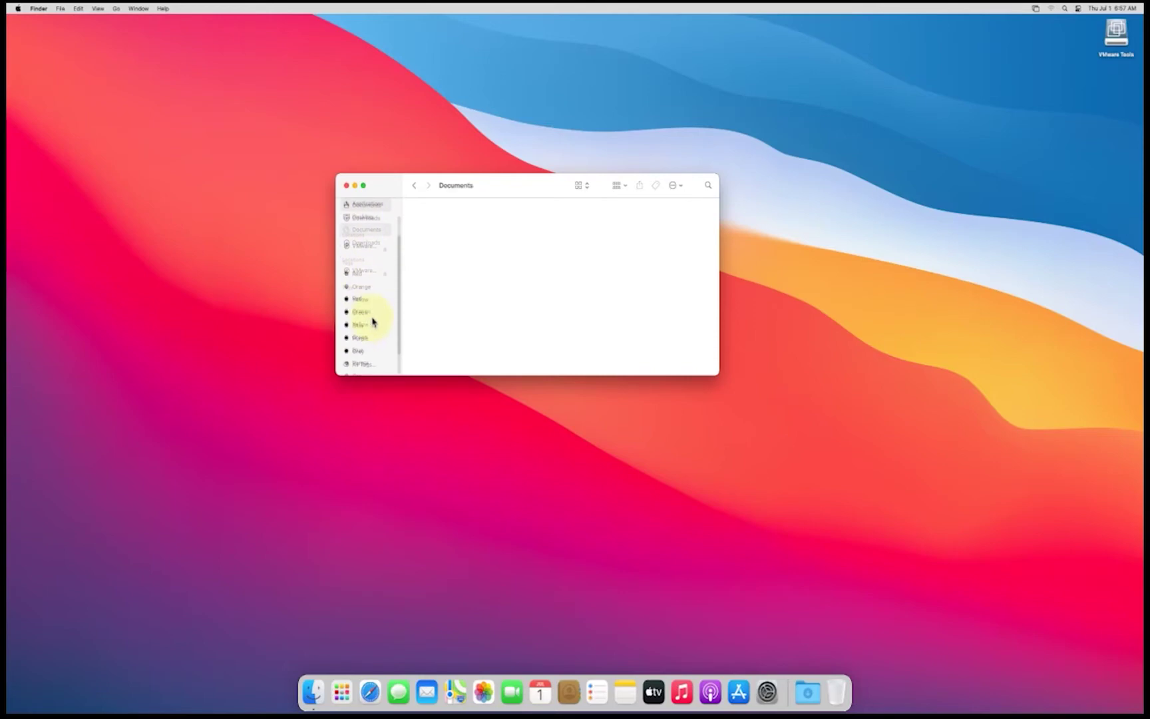
{"action": "left_click", "coordinate": [354, 186]}
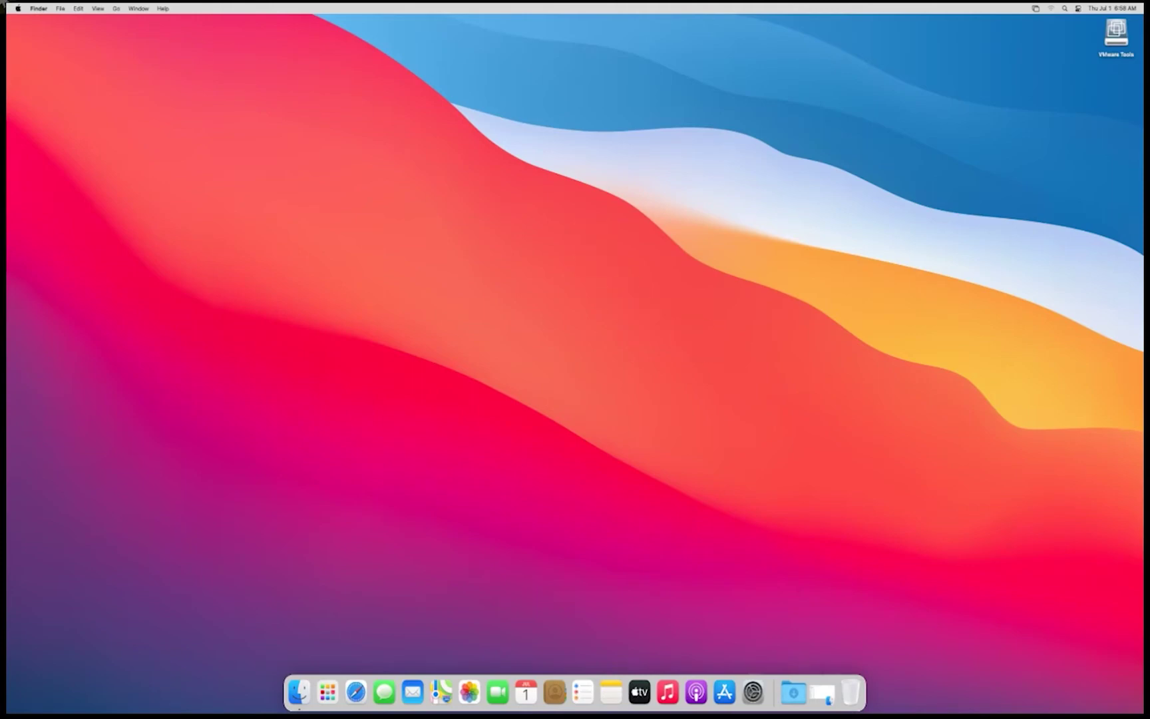
Examine the system overview and the display information in About This Mac.
{"action": "left_click", "coordinate": [19, 8]}
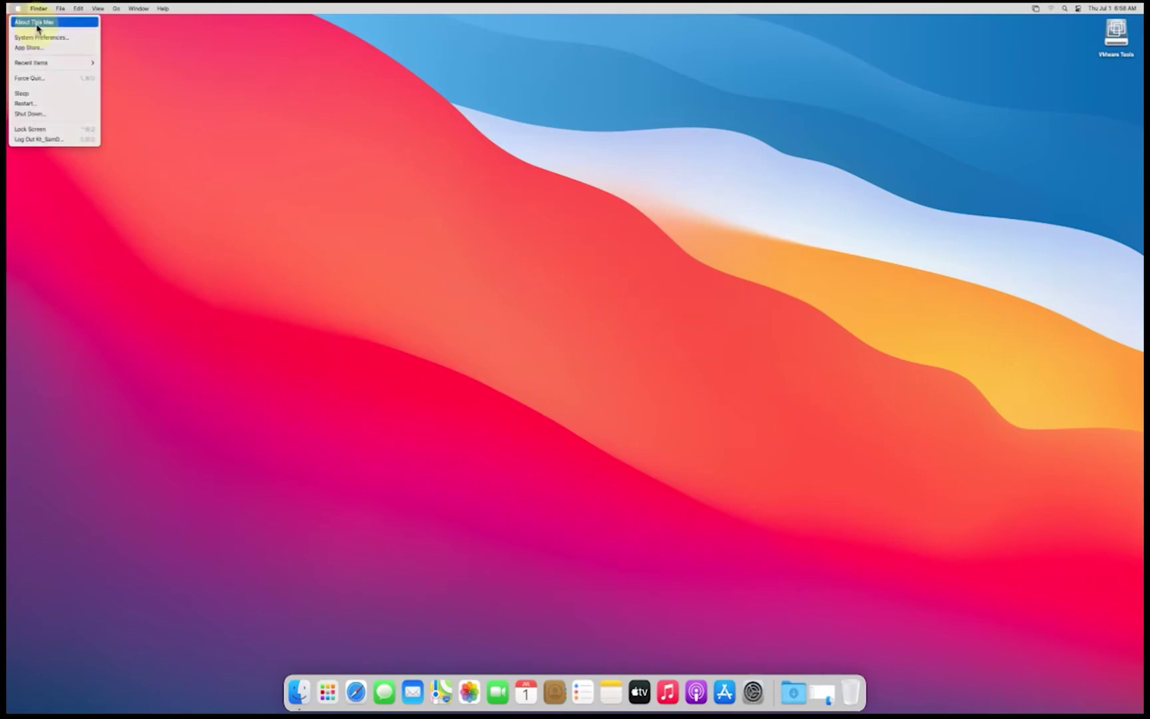
{"action": "left_click", "coordinate": [38, 22]}
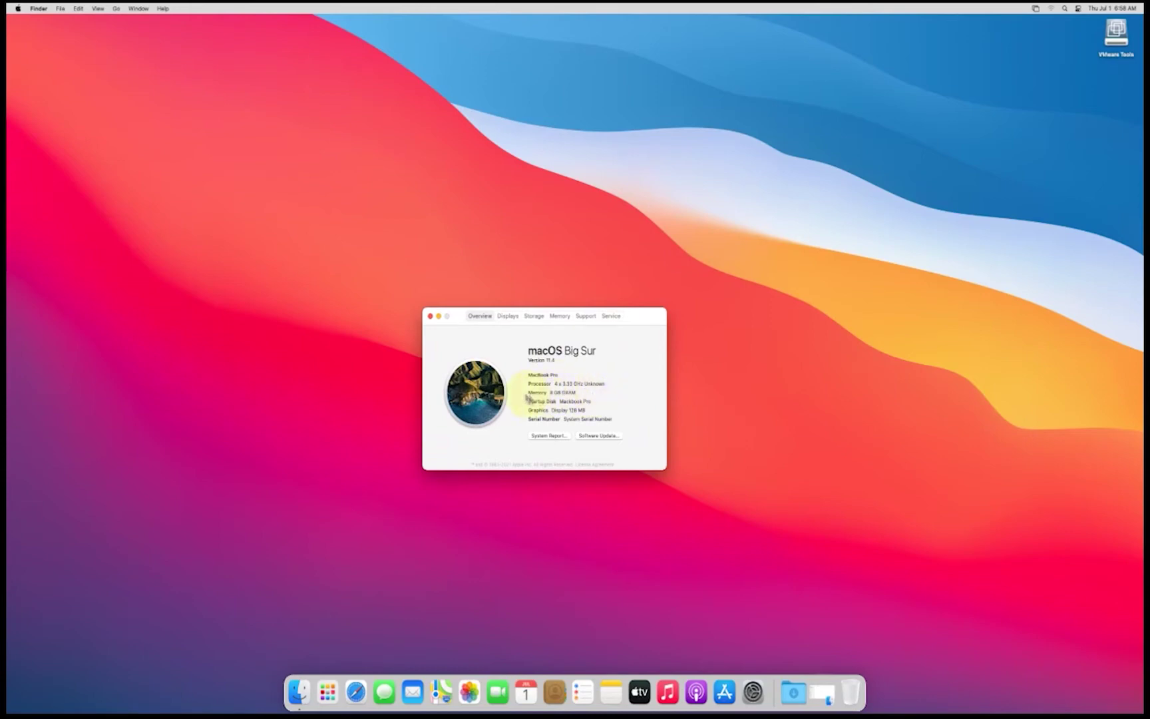
{"action": "left_click", "coordinate": [507, 315]}
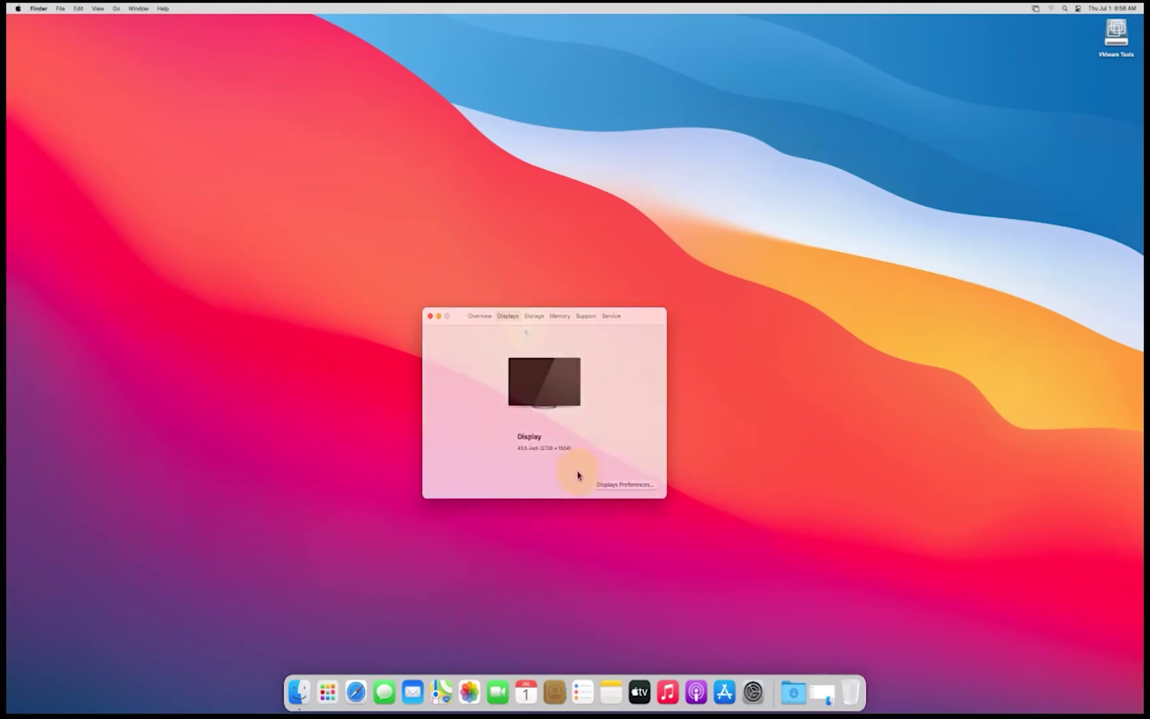